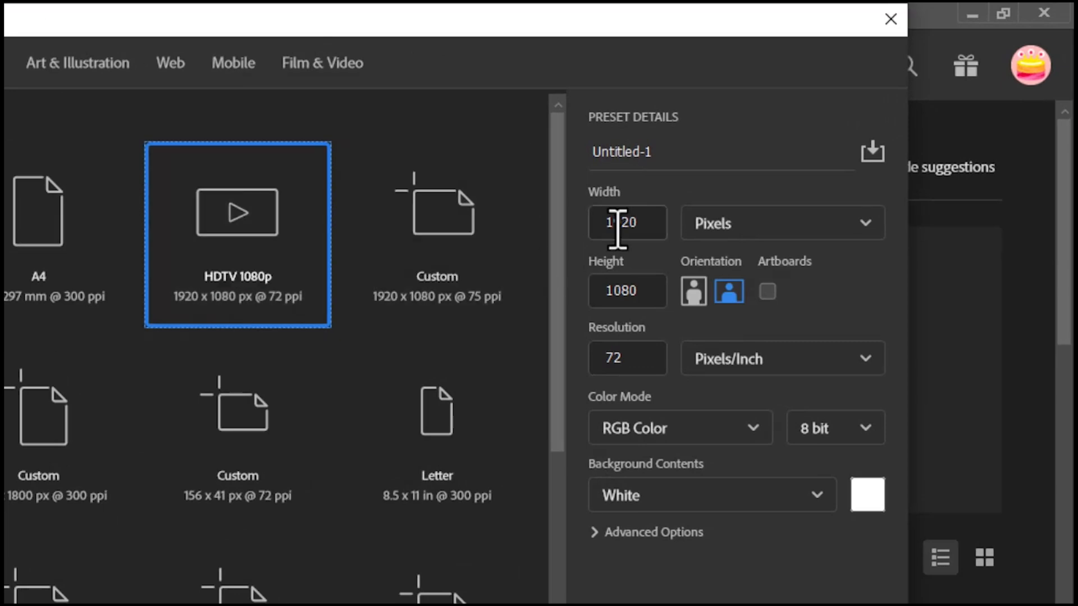
Create a 1920 x 1080 pixel document at 72 pixels/inch in 8-bit RGB Color with a white background
{"action": "left_click", "coordinate": [651, 296]}
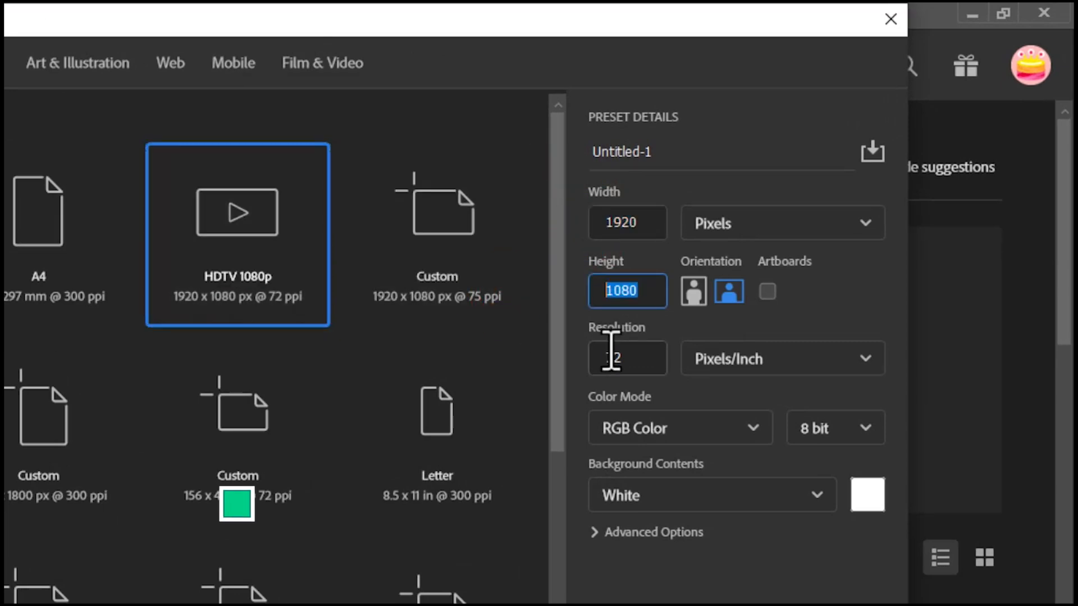
{"action": "left_click", "coordinate": [609, 354]}
{"action": "left_click", "coordinate": [704, 505]}
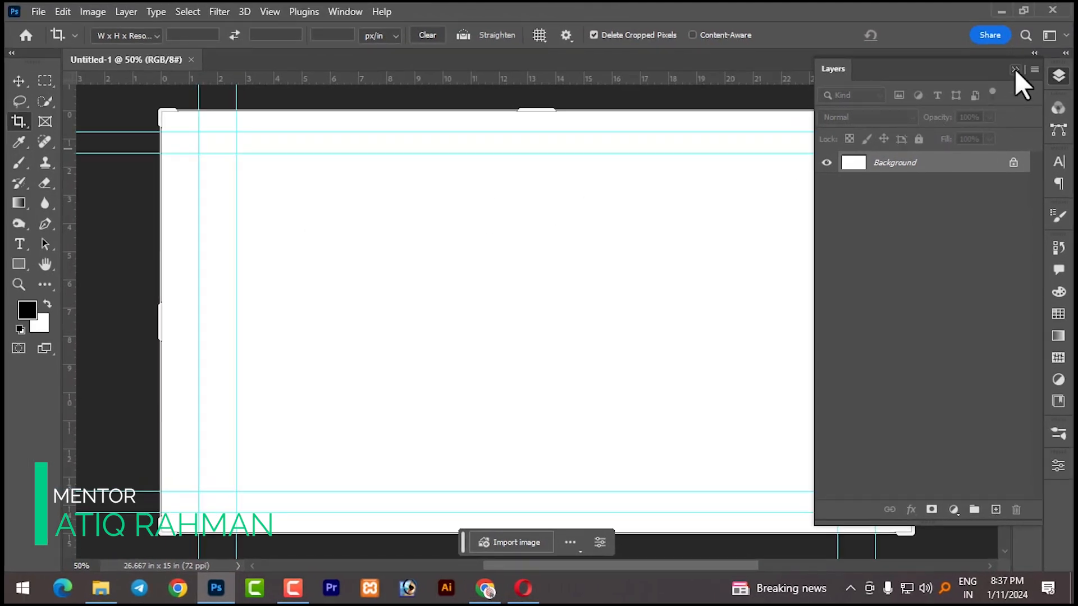
Collapse the layer list and hide the guides to leave a clear view of the blank canvas
{"action": "left_click", "coordinate": [1015, 69]}
{"action": "key", "text": "ctrl+h"}
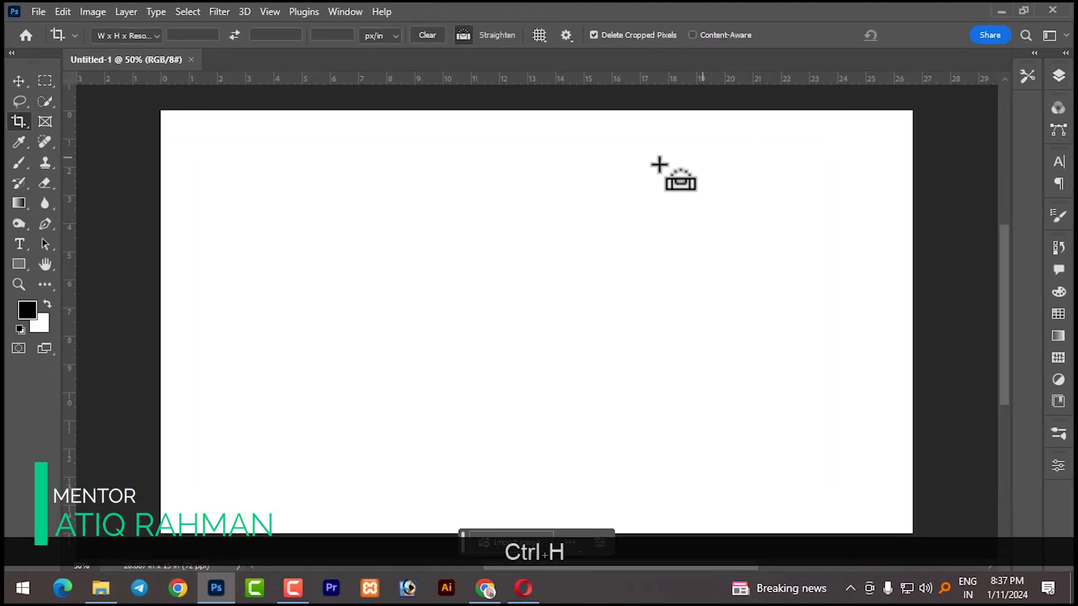
{"action": "key", "text": "space"}
{"action": "left_click_drag", "start_coordinate": [356, 284], "coordinate": [344, 264]}
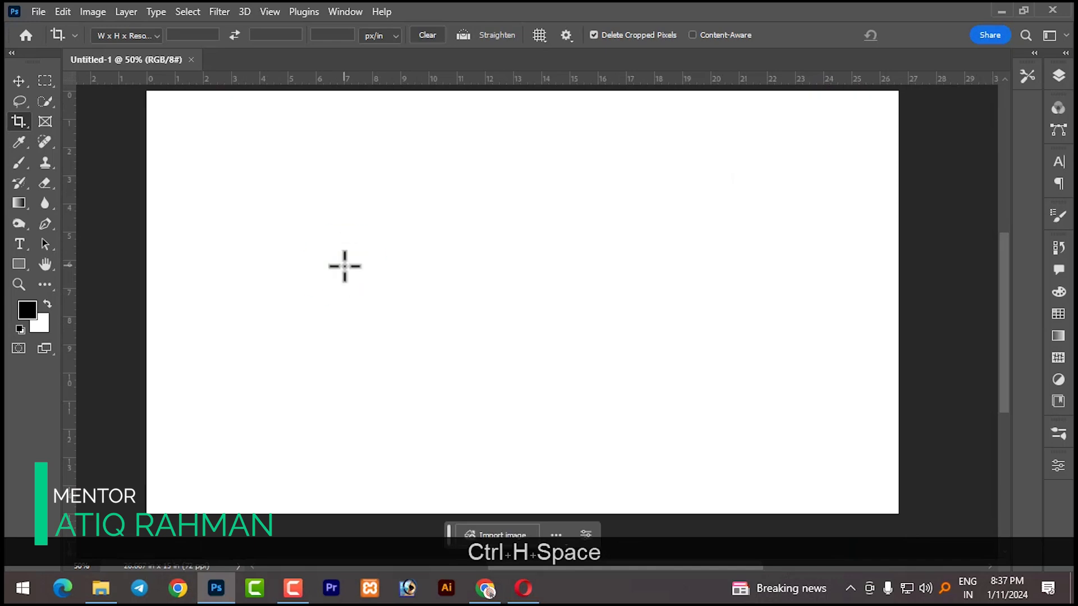
{"action": "key", "text": "Caps_Lock"}
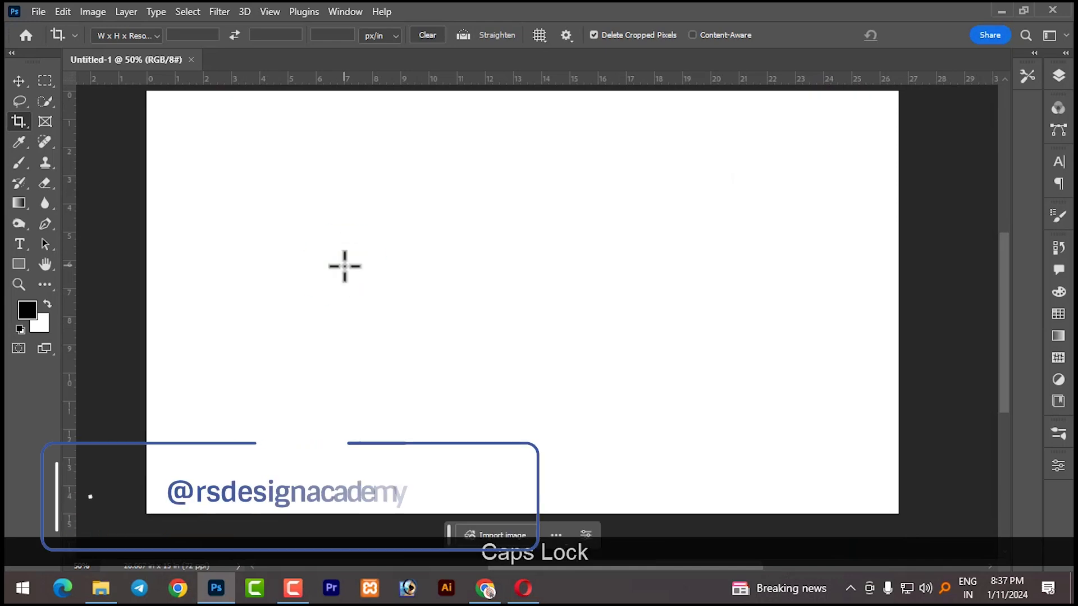
Open 3518930.jpg from the SOURCE FILE 62 folder as a separate document
{"action": "left_click", "coordinate": [24, 80]}
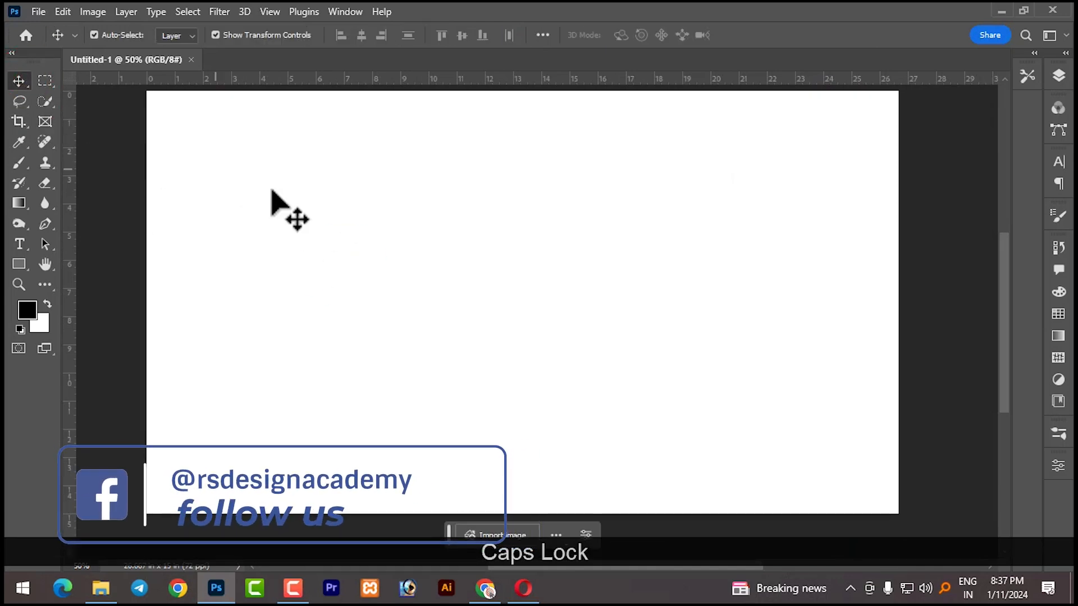
{"action": "left_click", "coordinate": [96, 589]}
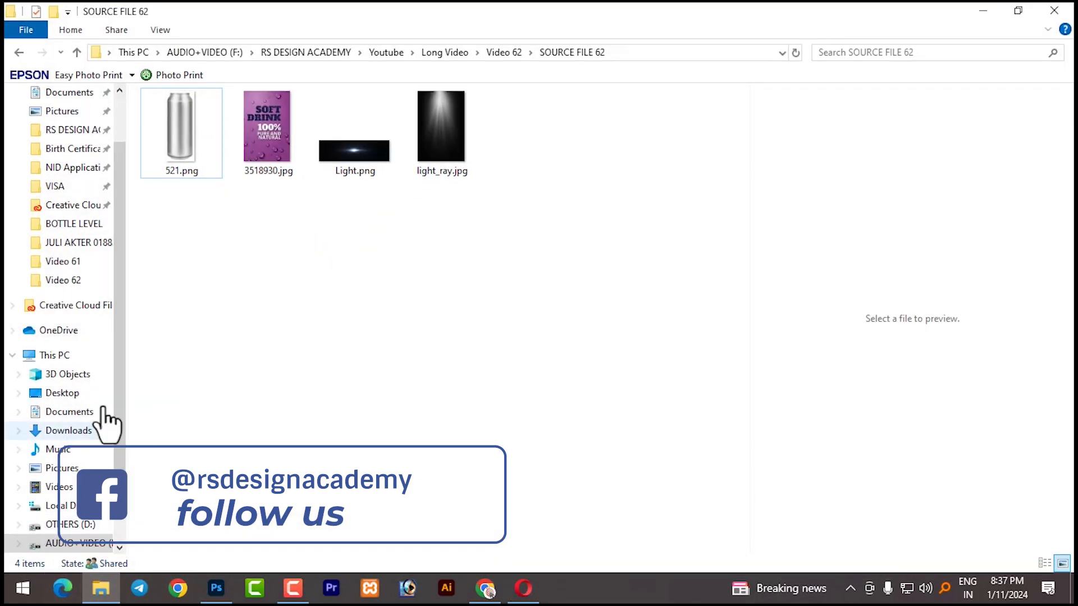
{"action": "left_click_drag", "start_coordinate": [258, 134], "coordinate": [459, 66]}
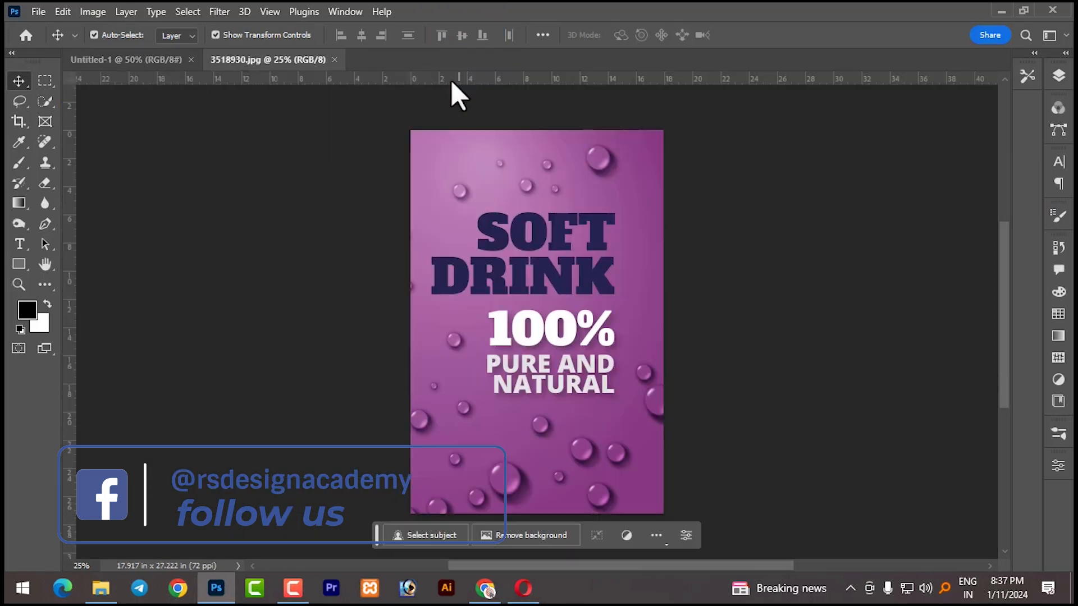
Set the classic gradient's starting colour stop to dark purple 862f83, based on a shade sampled from the soft drink label
{"action": "left_click", "coordinate": [24, 204]}
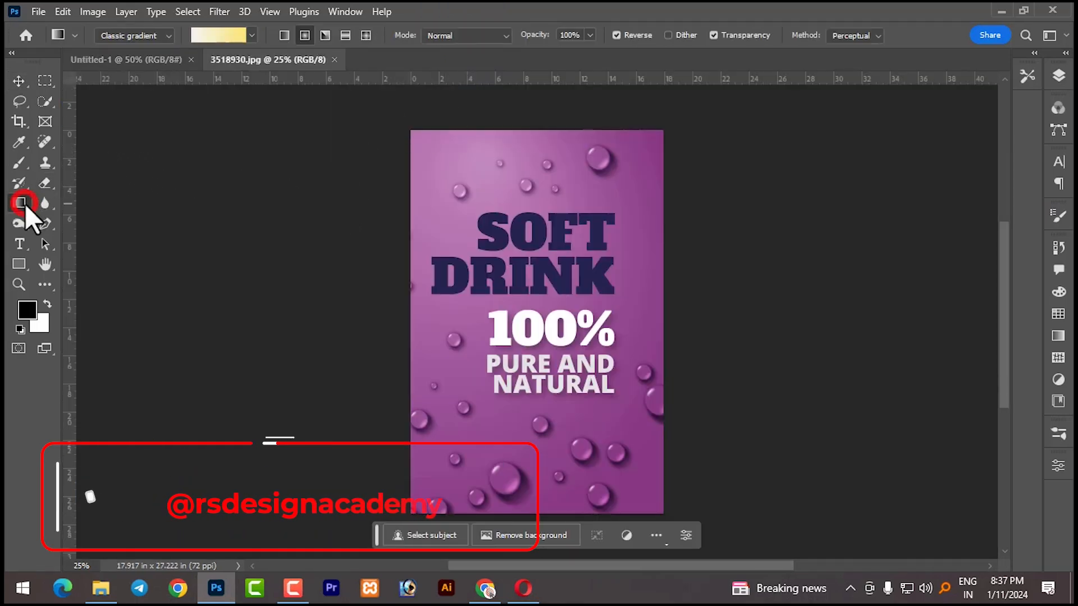
{"action": "left_click", "coordinate": [232, 32]}
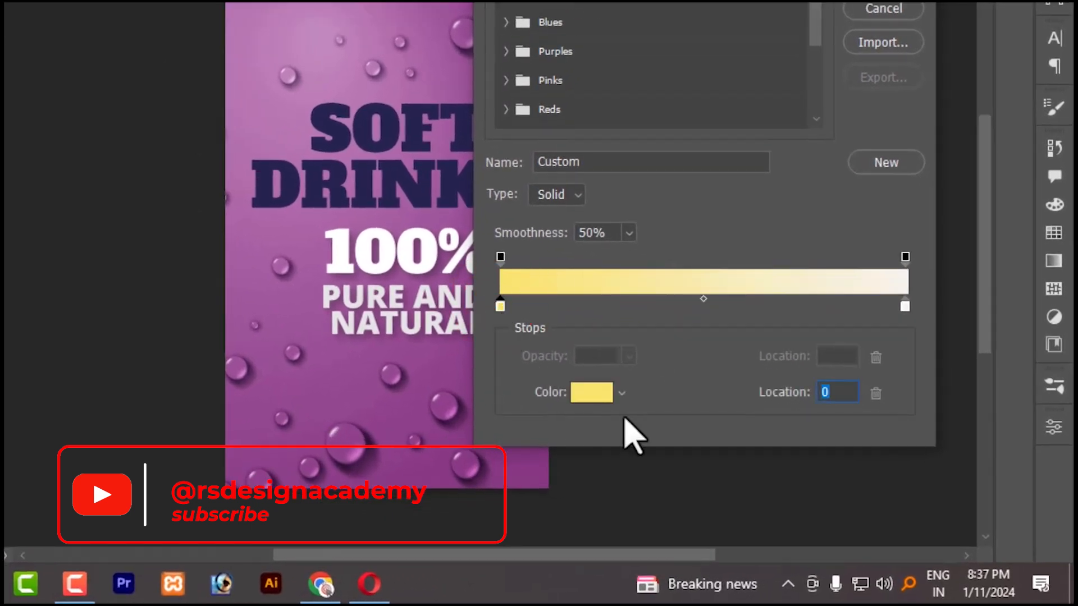
{"action": "left_click", "coordinate": [593, 394]}
{"action": "left_click_drag", "start_coordinate": [334, 54], "coordinate": [636, 76]}
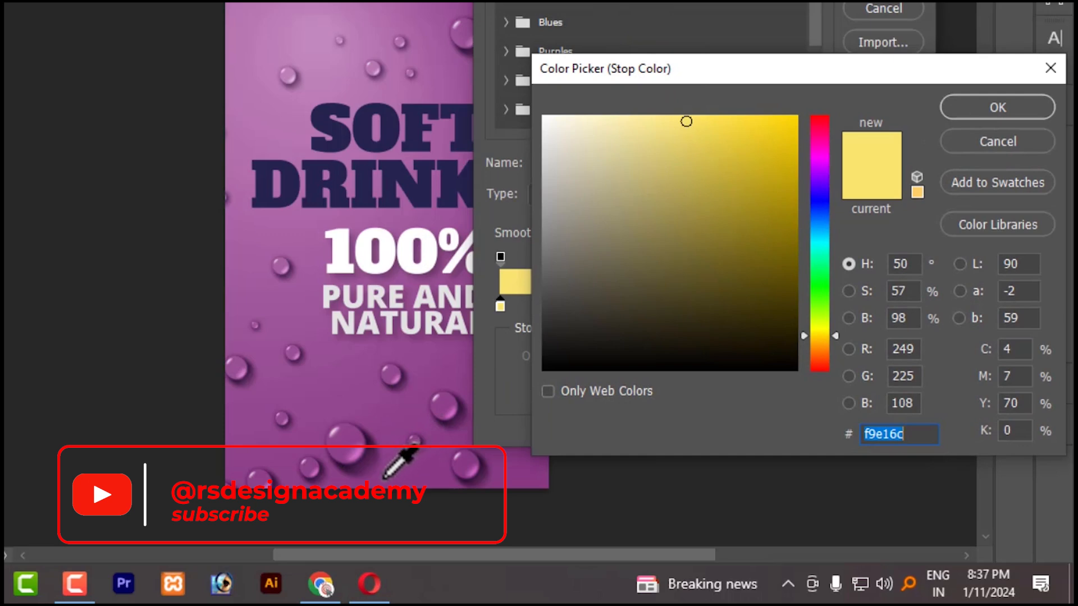
{"action": "left_click", "coordinate": [512, 474]}
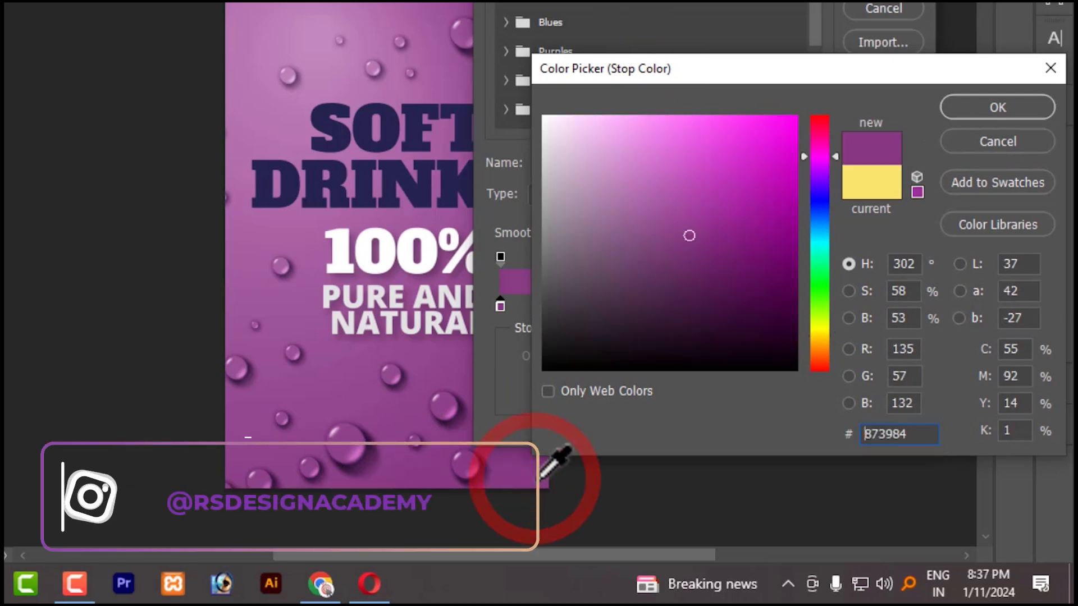
{"action": "left_click", "coordinate": [709, 238]}
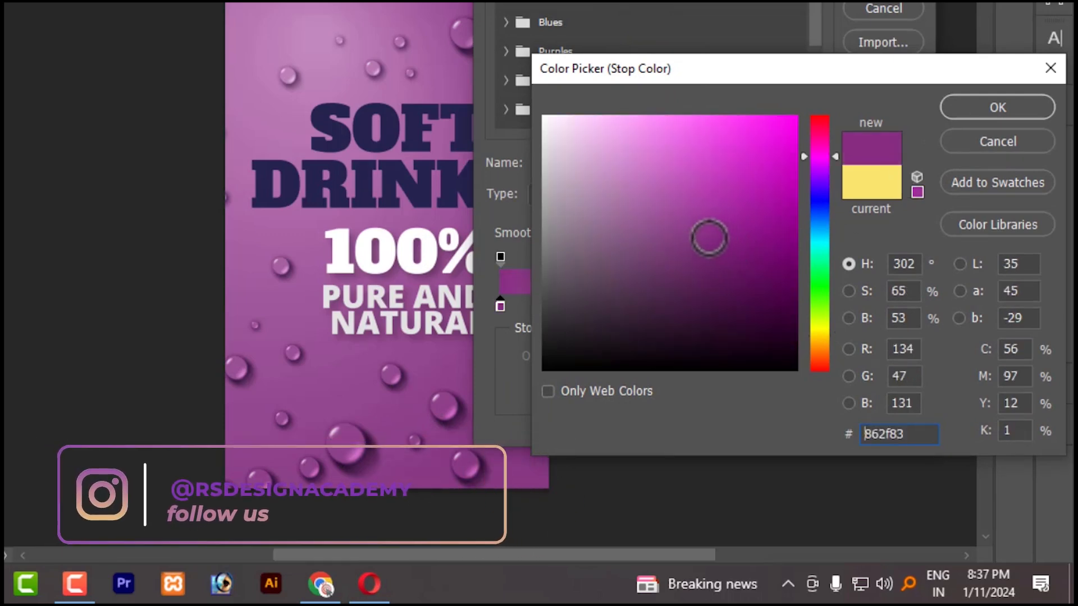
{"action": "left_click", "coordinate": [964, 109]}
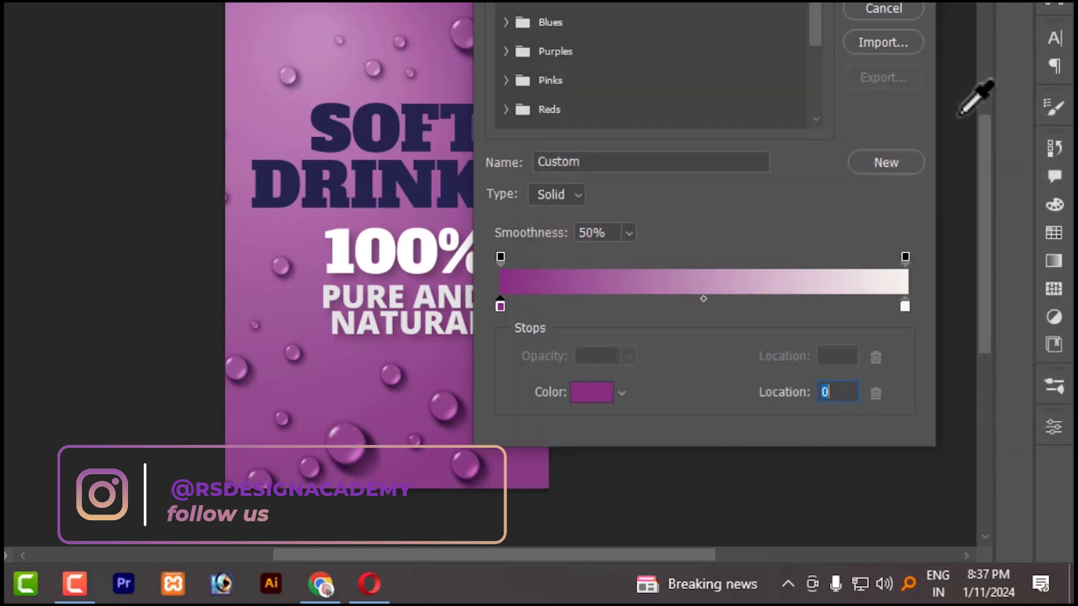
Set the gradient's end colour stop to a light pinkish purple based on the label's lightest corner, and apply the gradient
{"action": "double_click", "coordinate": [901, 304]}
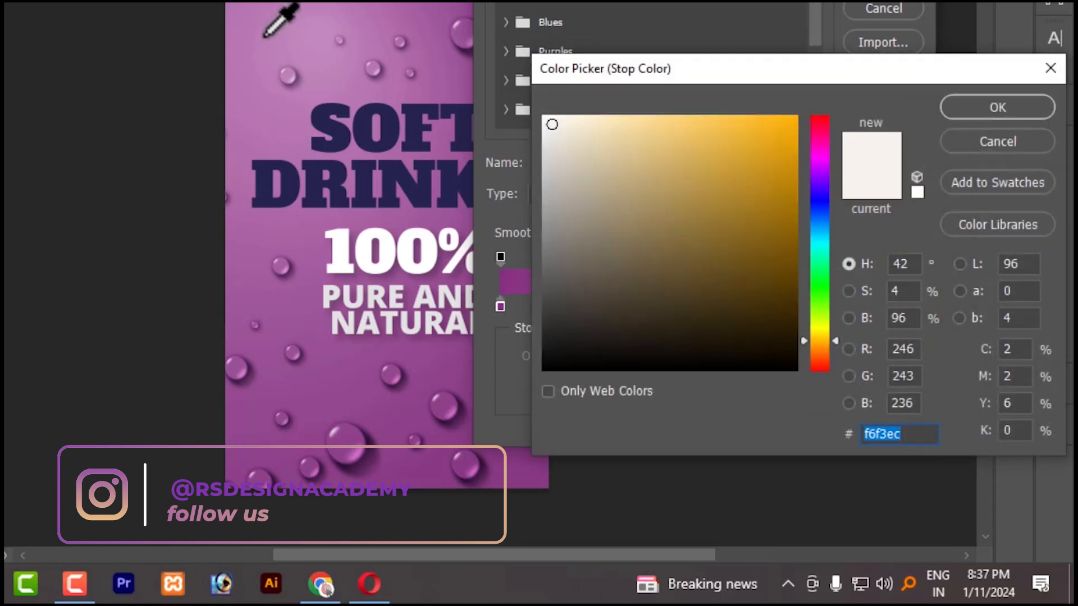
{"action": "left_click", "coordinate": [252, 13]}
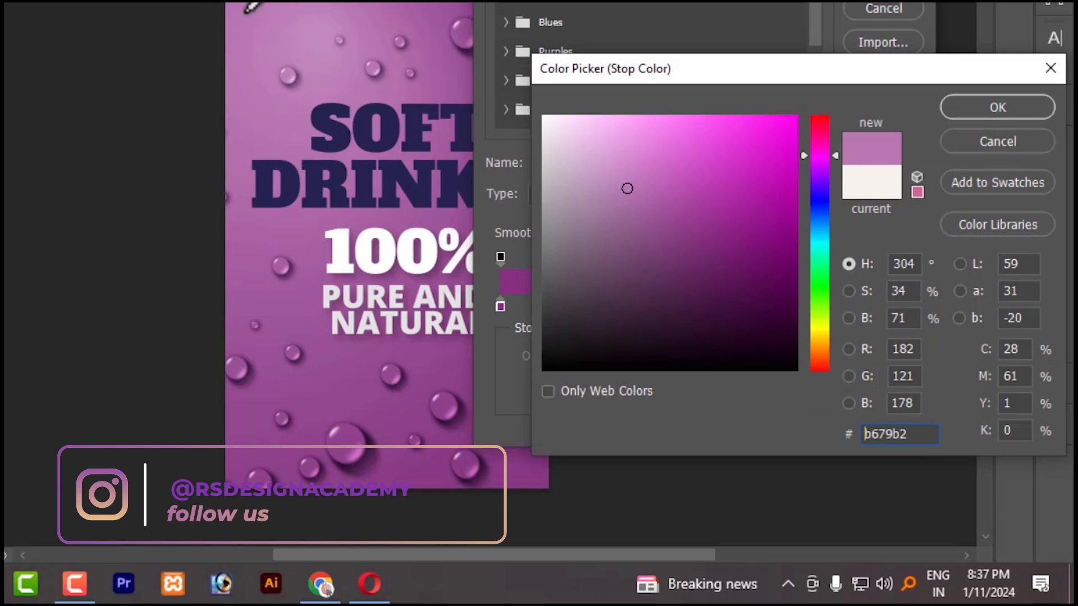
{"action": "left_click", "coordinate": [249, 8]}
{"action": "left_click", "coordinate": [308, 10]}
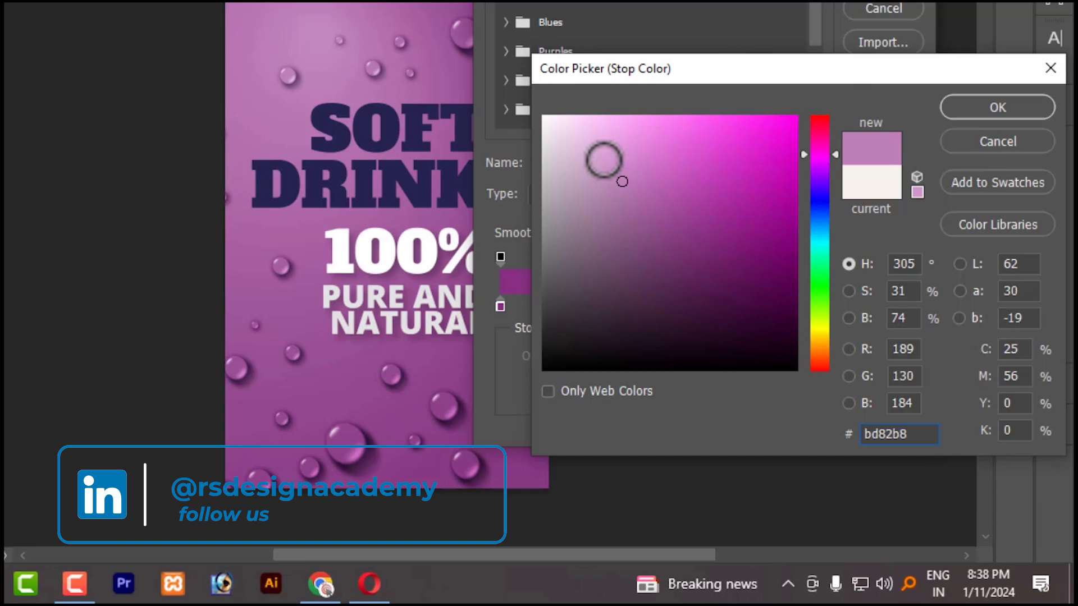
{"action": "left_click", "coordinate": [622, 162]}
{"action": "left_click", "coordinate": [1007, 108]}
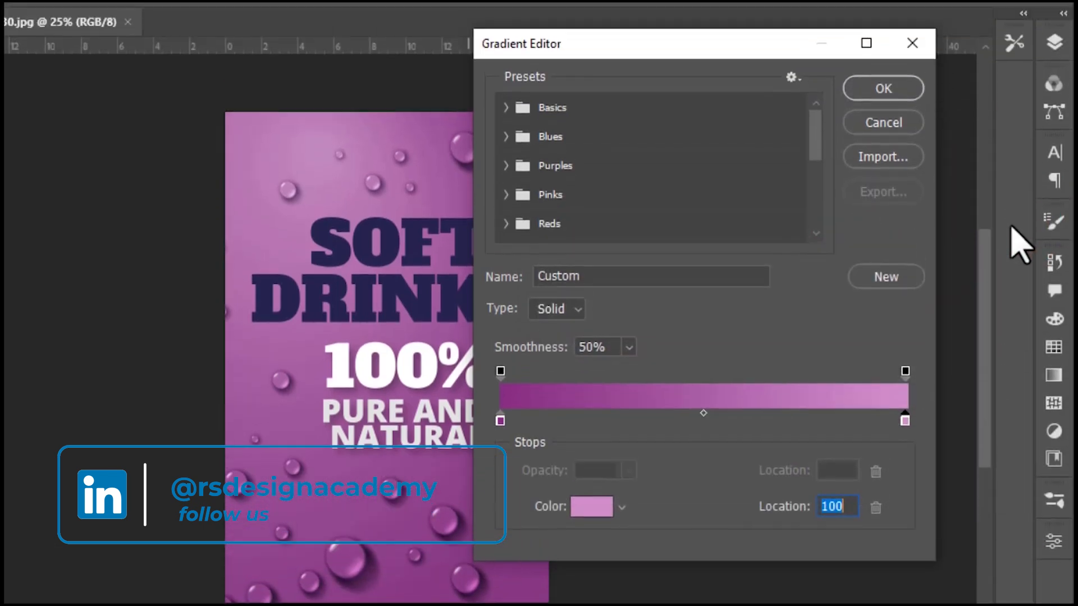
{"action": "left_click", "coordinate": [883, 142]}
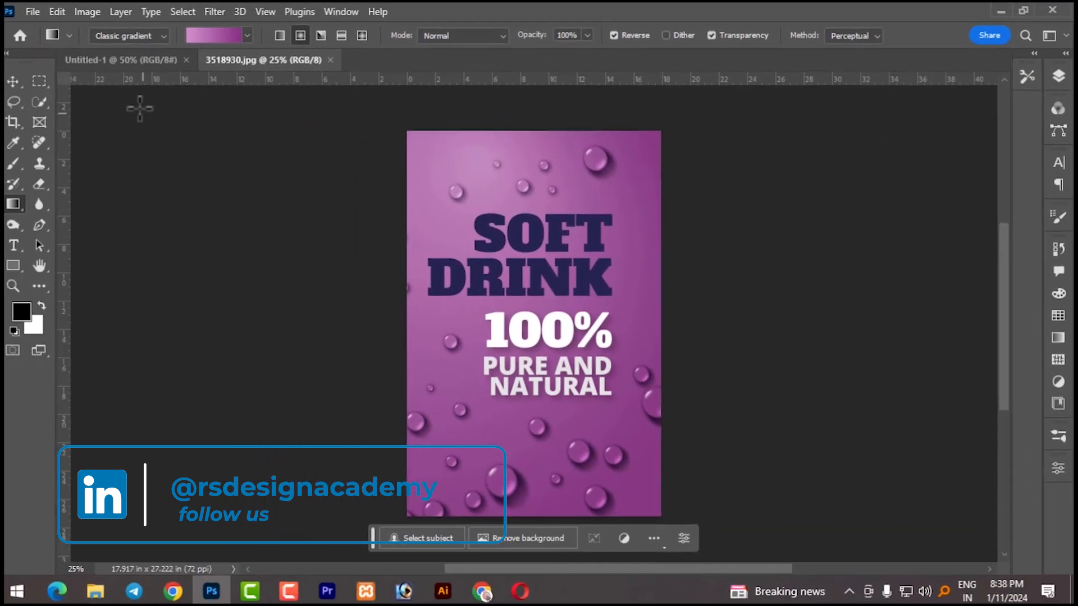
Fill the Untitled-1 background with a reversed radial gradient, light at the centre and dark purple towards the edges
{"action": "left_click", "coordinate": [135, 58]}
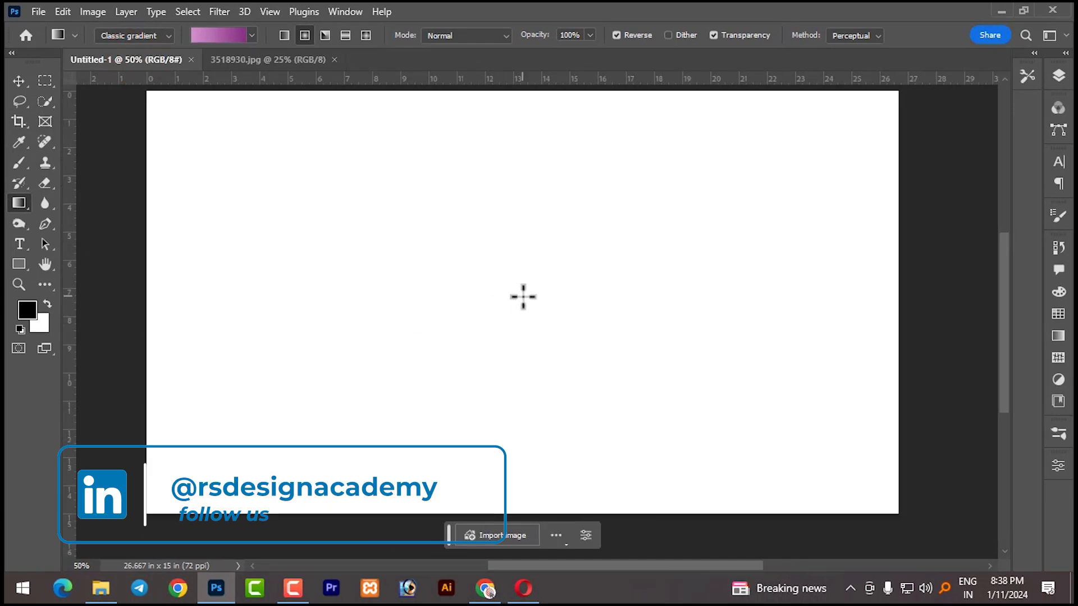
{"action": "left_click", "coordinate": [304, 35]}
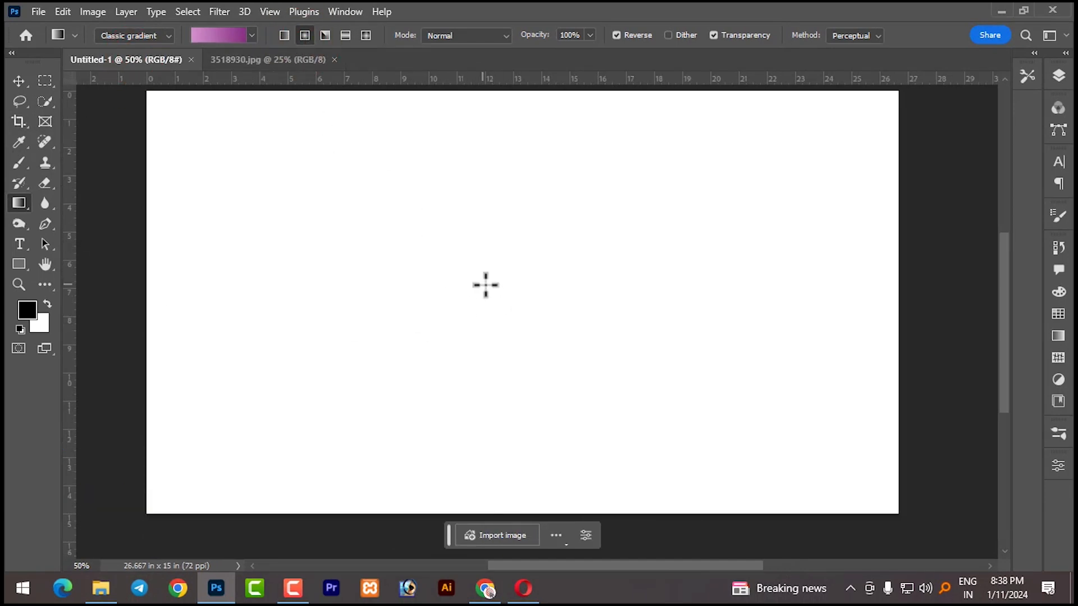
{"action": "left_click_drag", "start_coordinate": [287, 187], "coordinate": [168, 104]}
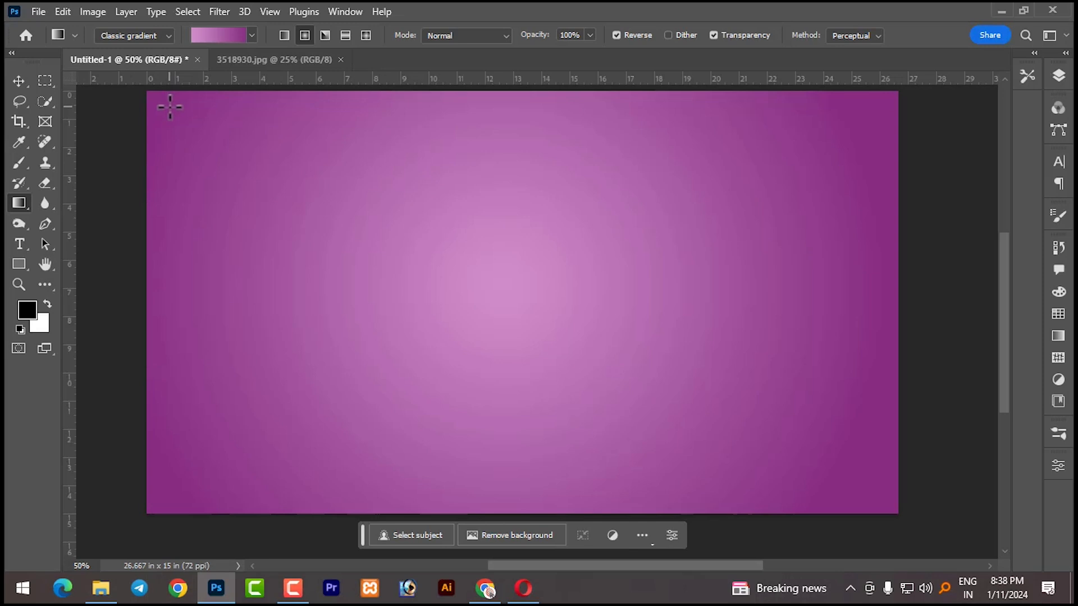
{"action": "scroll", "coordinate": [571, 315], "scroll_direction": "up", "scroll_amount": 2}
{"action": "scroll", "coordinate": [571, 322], "scroll_direction": "down", "scroll_amount": 1}
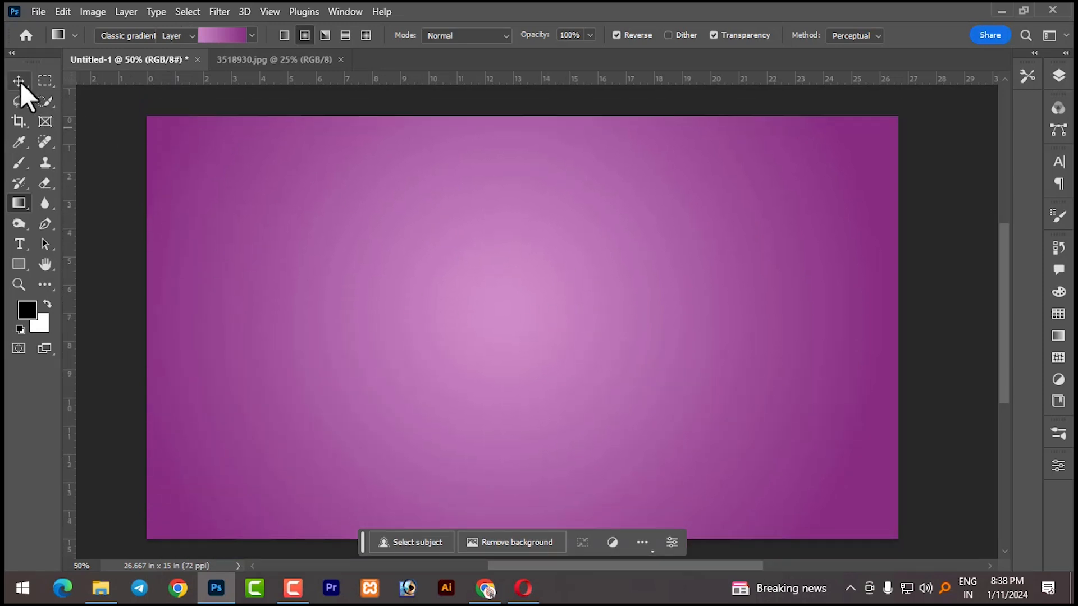
Place the can image 521.png into Untitled-1, scaled down to fit within the canvas near its centre
{"action": "left_click", "coordinate": [18, 81]}
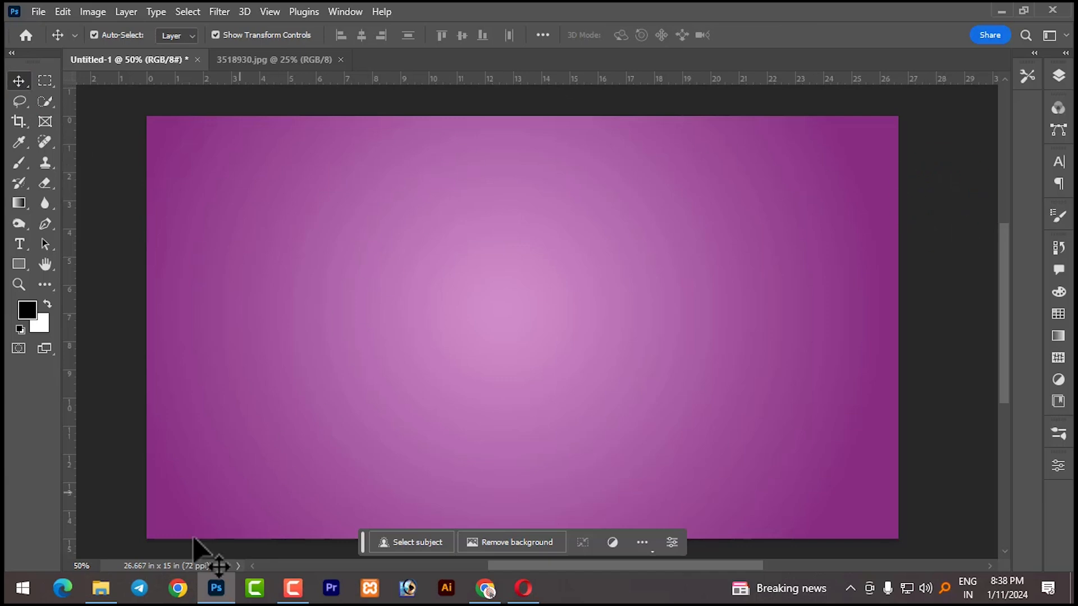
{"action": "left_click", "coordinate": [112, 592]}
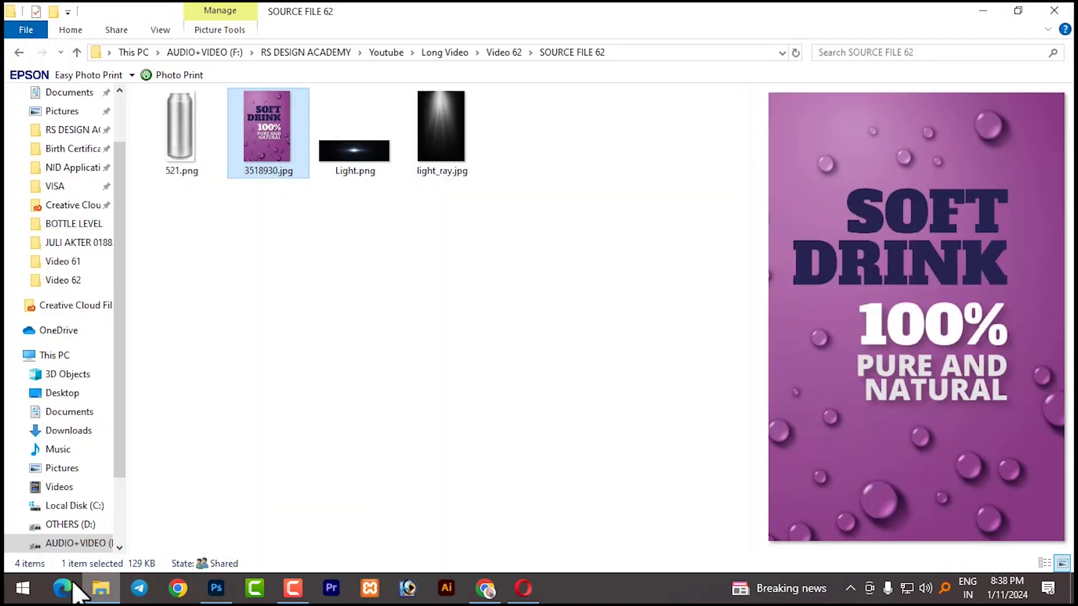
{"action": "left_click", "coordinate": [180, 149]}
{"action": "left_click_drag", "start_coordinate": [178, 147], "coordinate": [472, 314]}
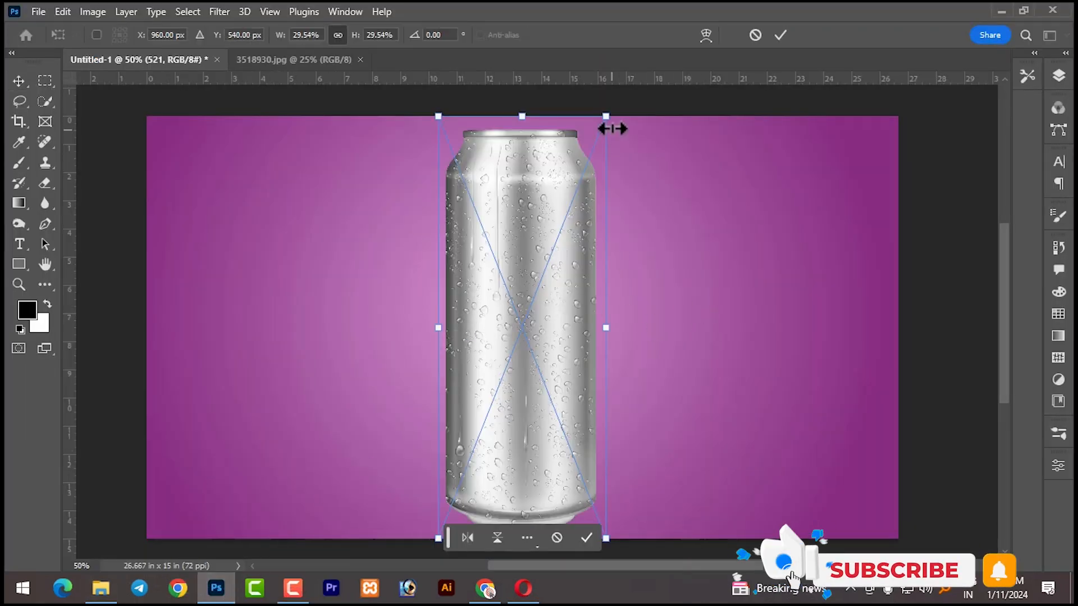
{"action": "left_click_drag", "start_coordinate": [606, 116], "coordinate": [568, 207]}
{"action": "left_click_drag", "start_coordinate": [500, 327], "coordinate": [528, 264]}
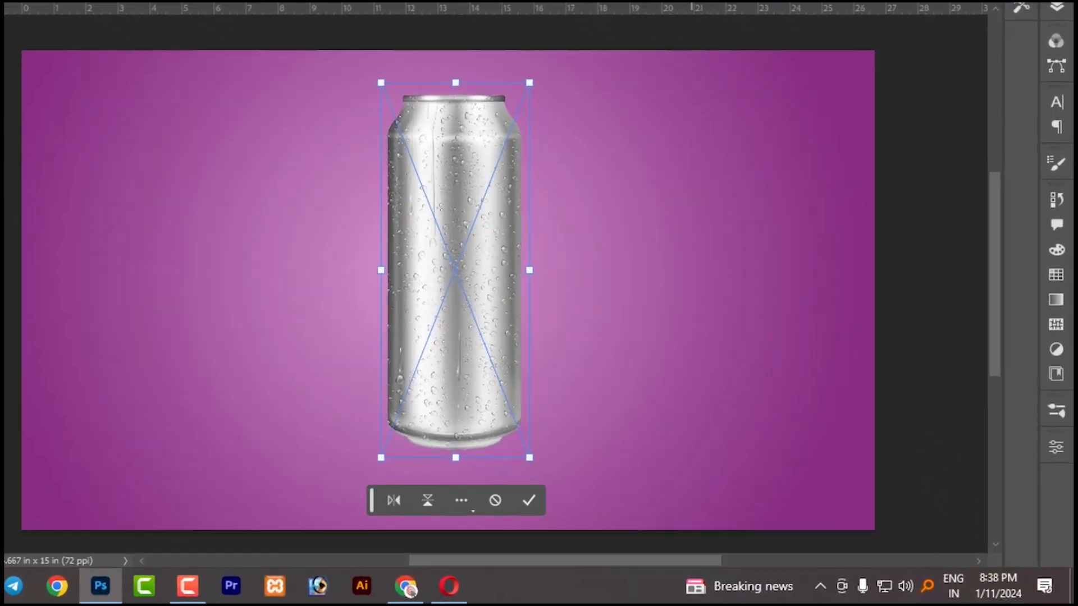
{"action": "key", "text": "Return"}
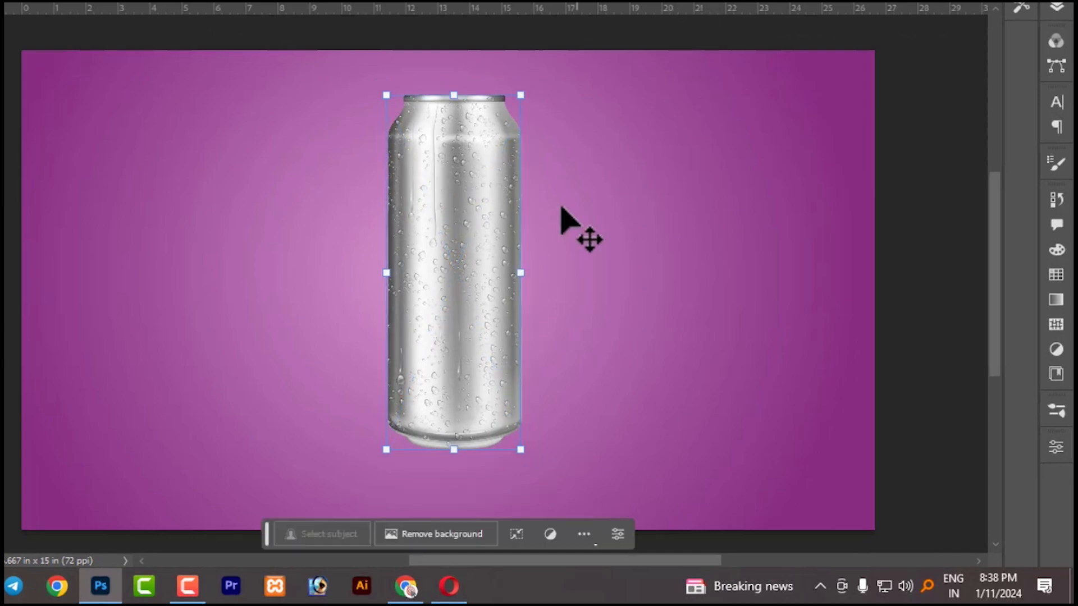
Scale the can down a little more and reposition it in the upper middle of the gradient background
{"action": "left_click_drag", "start_coordinate": [512, 452], "coordinate": [512, 404]}
{"action": "left_click_drag", "start_coordinate": [494, 312], "coordinate": [490, 253]}
{"action": "left_click", "coordinate": [531, 455]}
{"action": "left_click", "coordinate": [682, 312]}
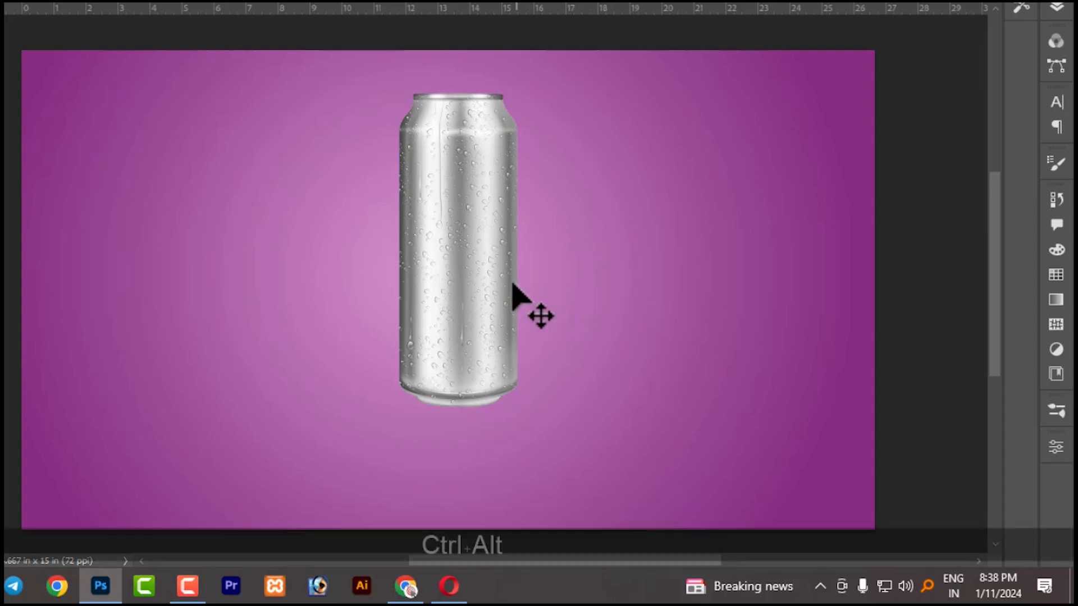
Draw a rectangle shape about 4.47 in wide and 8.39 in high over the can's body, slightly wider than the can
{"action": "scroll", "coordinate": [512, 292], "scroll_direction": "up", "scroll_amount": 5}
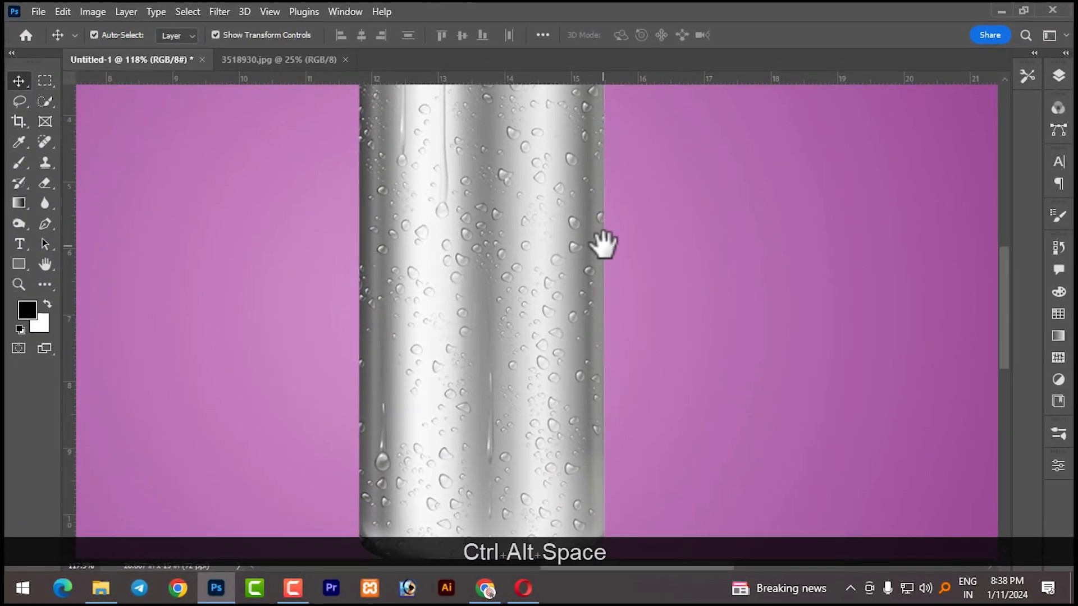
{"action": "left_click_drag", "start_coordinate": [576, 225], "coordinate": [616, 406]}
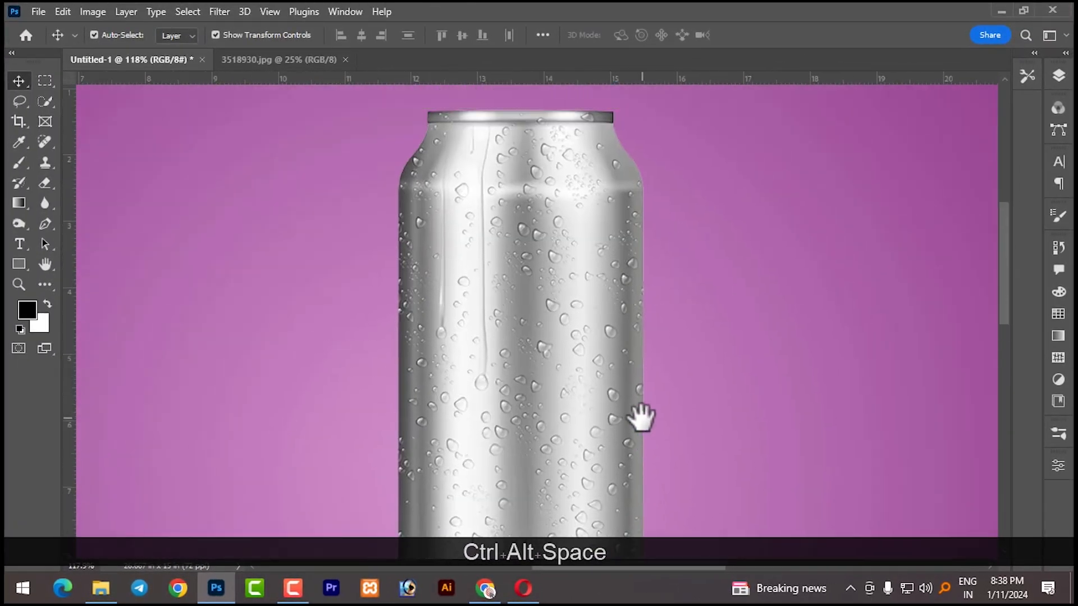
{"action": "scroll", "coordinate": [536, 325], "scroll_direction": "down", "scroll_amount": 3}
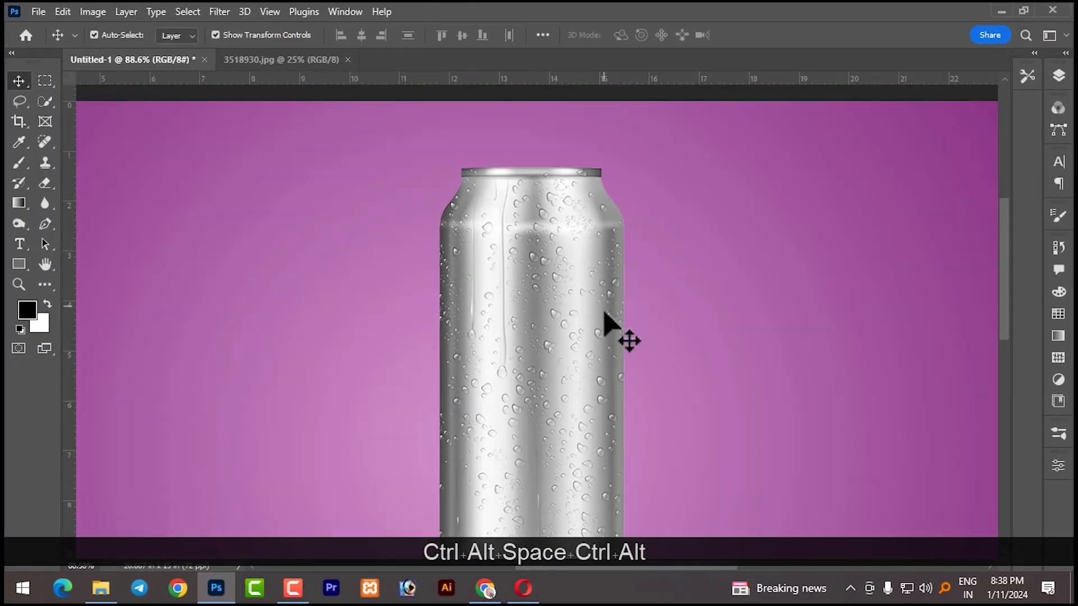
{"action": "left_click_drag", "start_coordinate": [601, 344], "coordinate": [571, 239]}
{"action": "left_click", "coordinate": [1057, 77]}
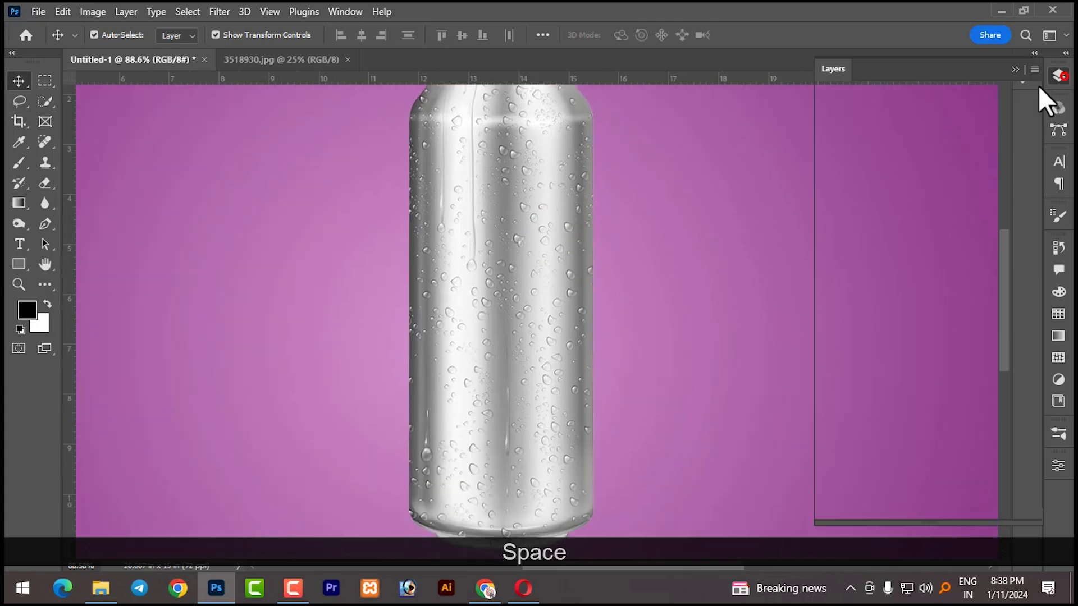
{"action": "scroll", "coordinate": [622, 241], "scroll_direction": "down", "scroll_amount": 2}
{"action": "left_click_drag", "start_coordinate": [625, 219], "coordinate": [600, 237]}
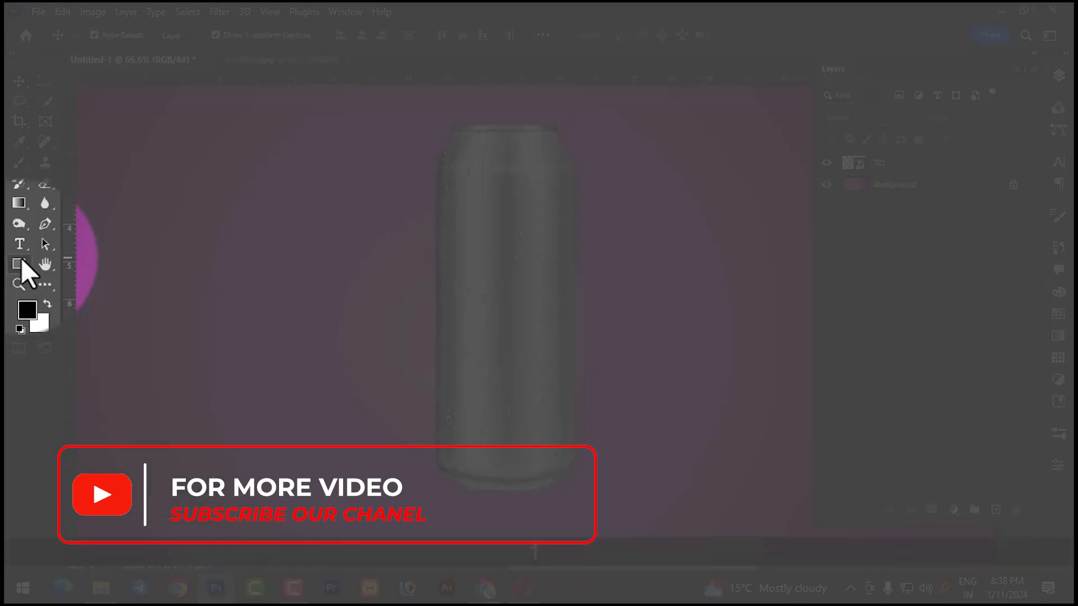
{"action": "left_click", "coordinate": [22, 262]}
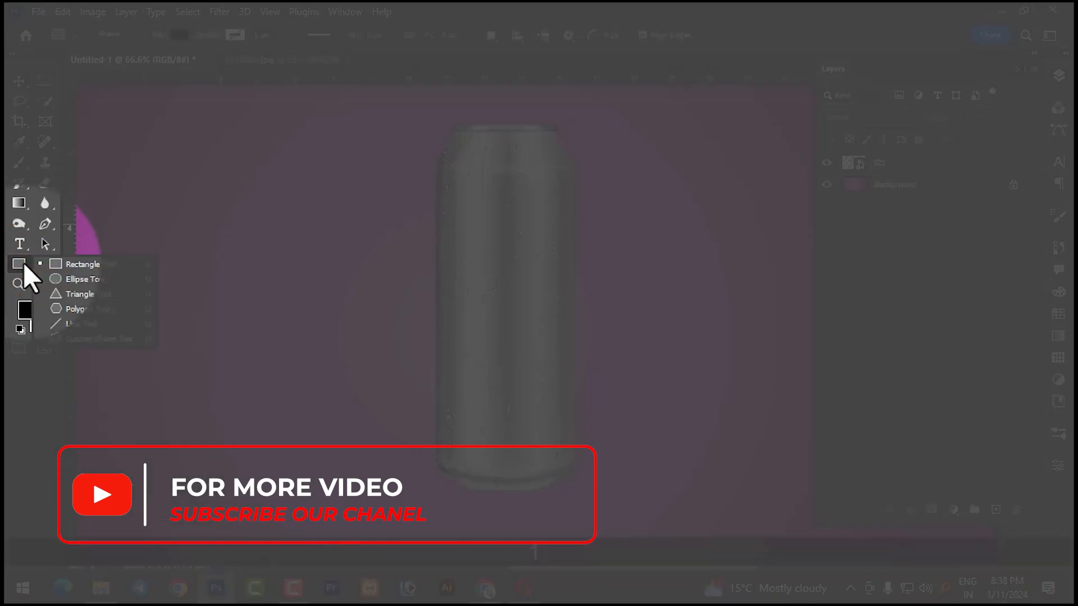
{"action": "left_click", "coordinate": [84, 264]}
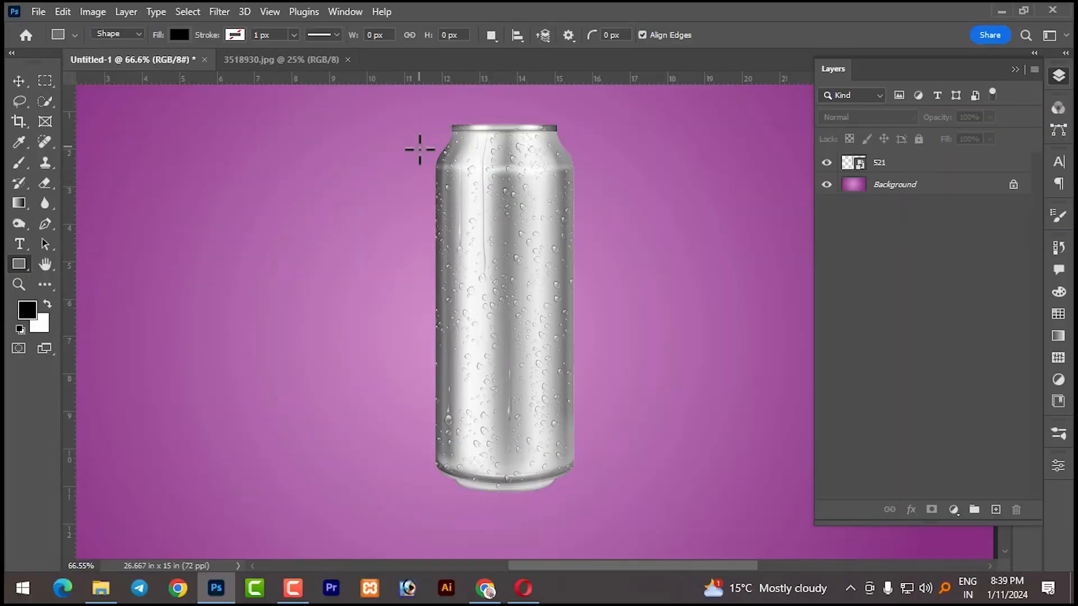
{"action": "left_click_drag", "start_coordinate": [425, 165], "coordinate": [590, 473]}
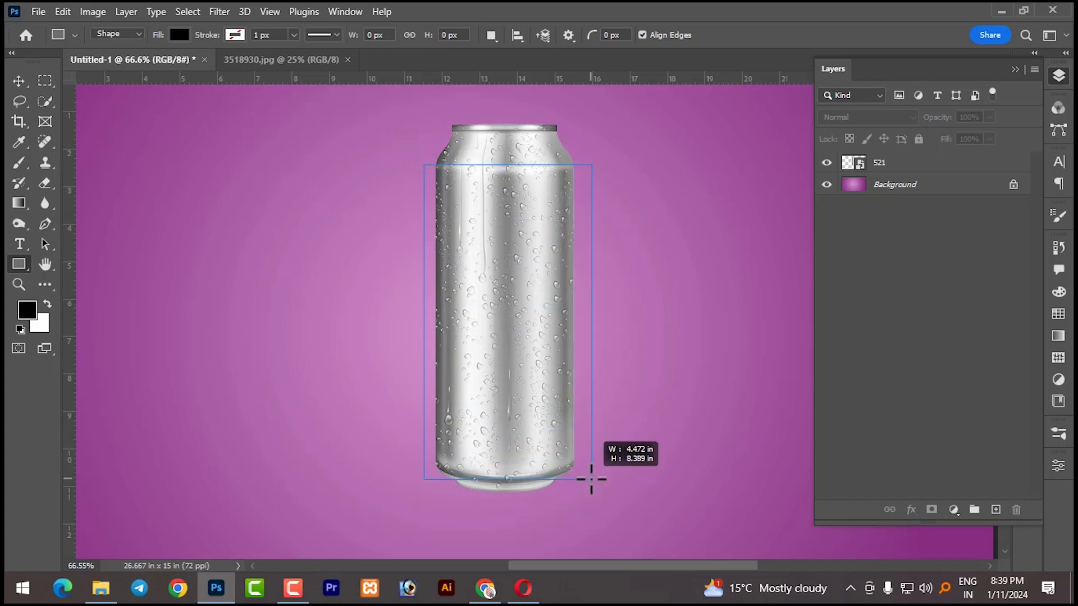
{"action": "left_click_drag", "start_coordinate": [591, 478], "coordinate": [592, 478]}
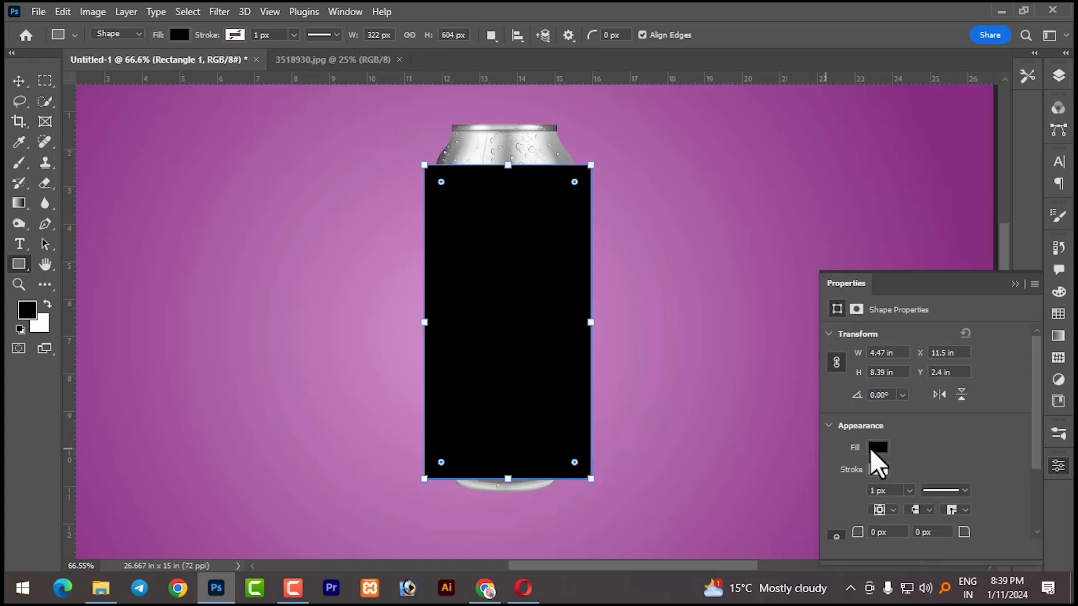
Change the rectangle's fill to the recently used bright cyan
{"action": "left_click", "coordinate": [875, 447]}
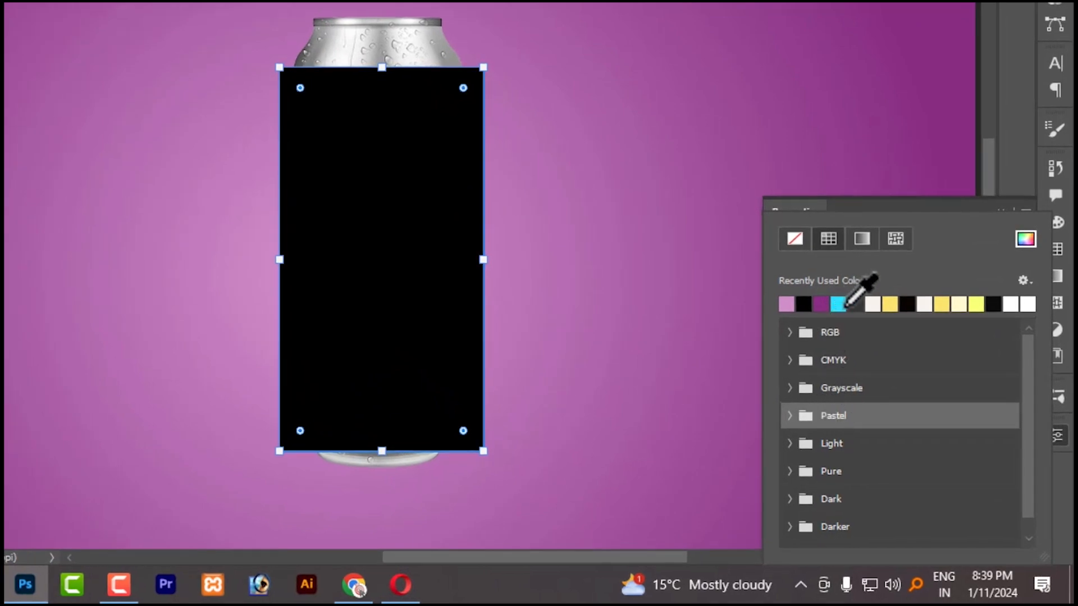
{"action": "left_click", "coordinate": [840, 304]}
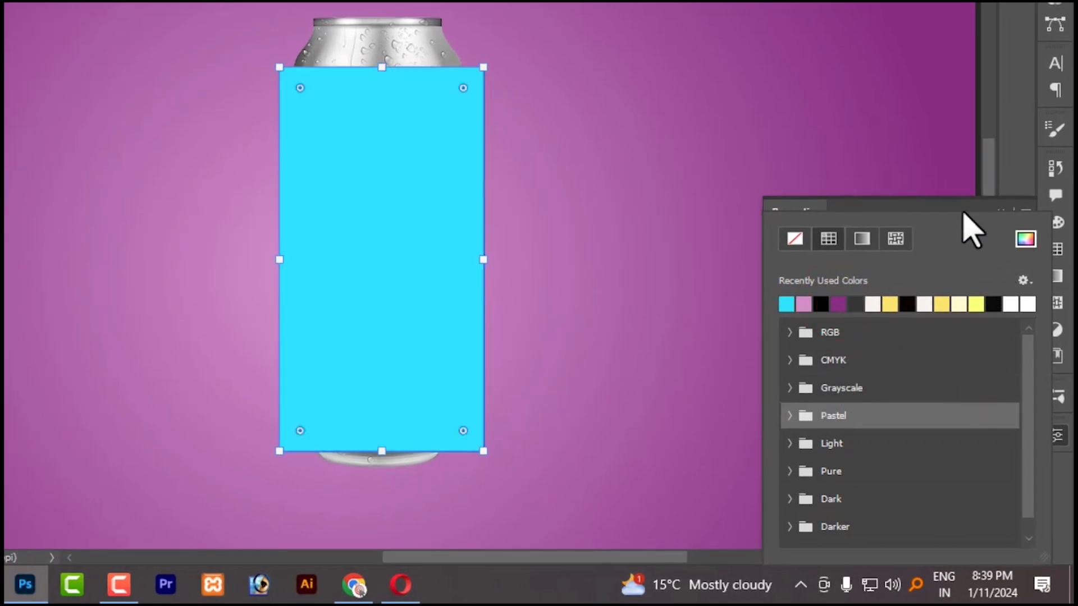
{"action": "left_click", "coordinate": [942, 206]}
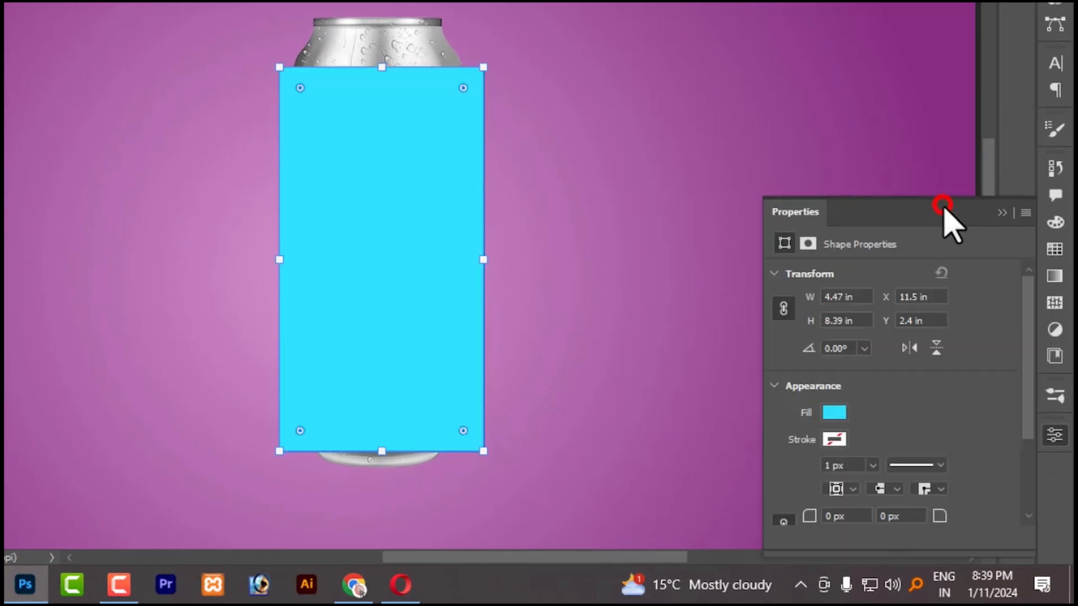
{"action": "left_click", "coordinate": [1001, 214]}
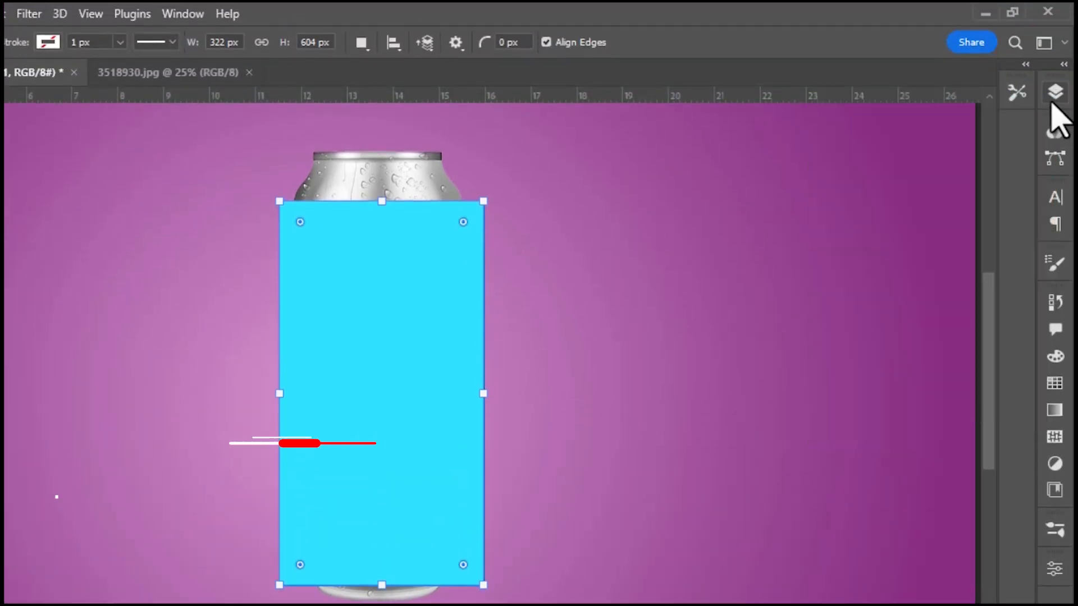
Lower the rectangle layer's opacity to 50% and convert the layer to a smart object
{"action": "left_click", "coordinate": [1058, 101]}
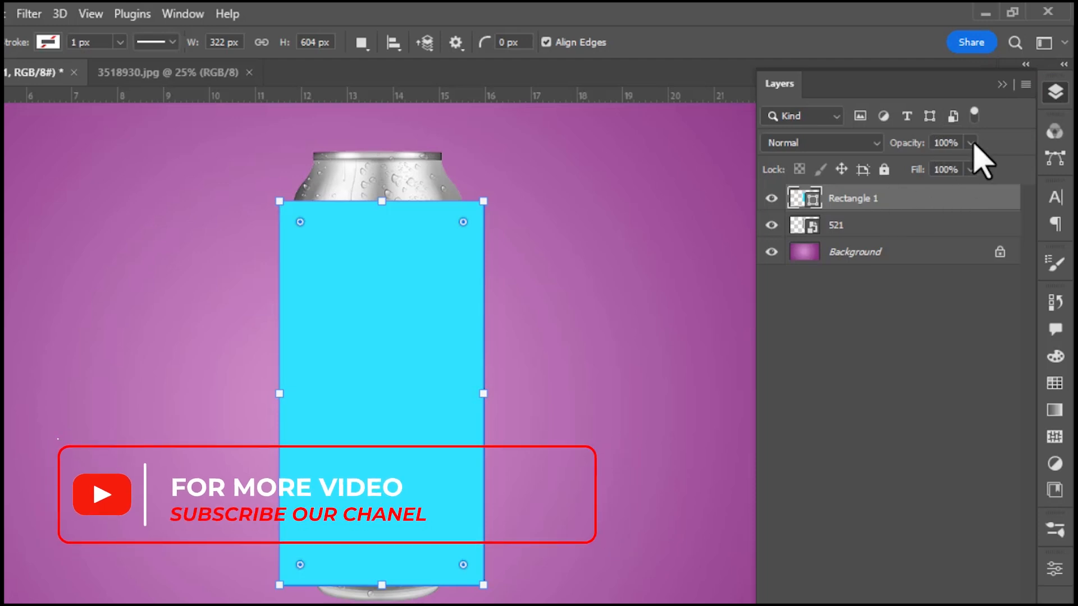
{"action": "left_click_drag", "start_coordinate": [929, 166], "coordinate": [923, 165]}
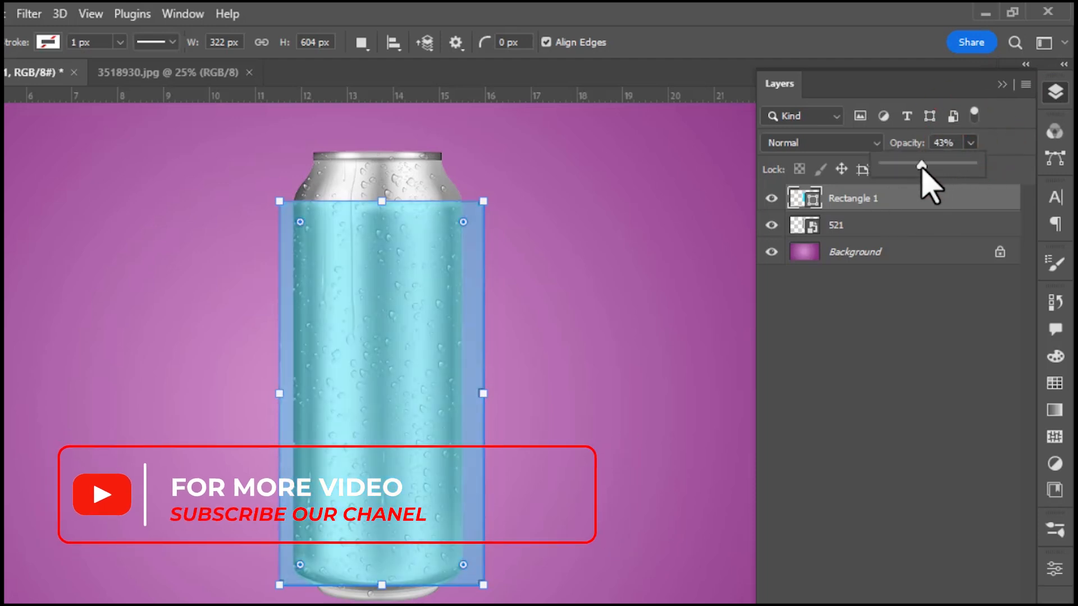
{"action": "right_click", "coordinate": [840, 207]}
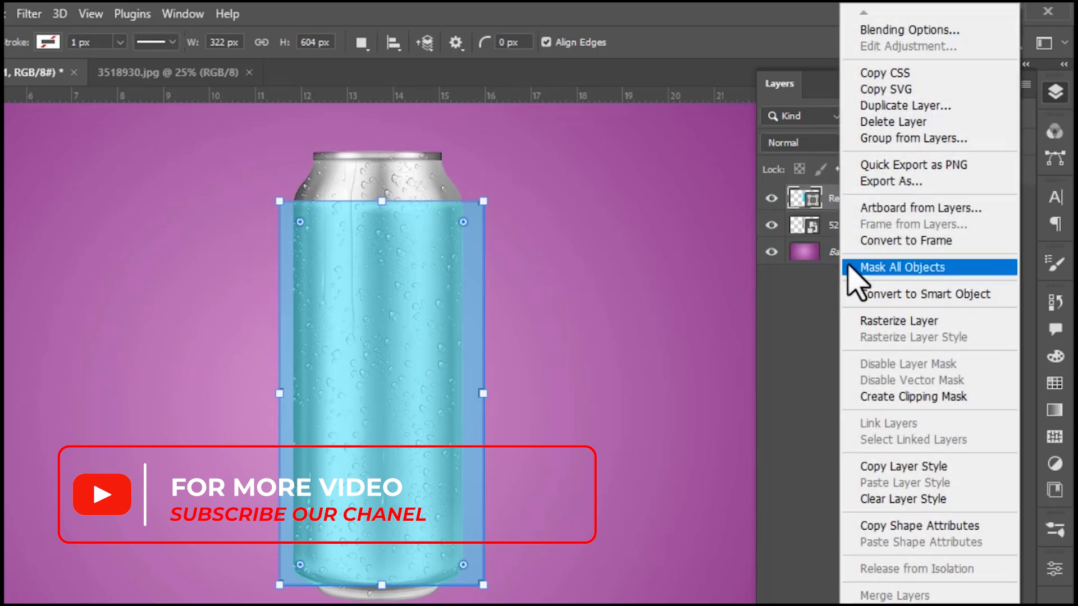
{"action": "left_click", "coordinate": [883, 298]}
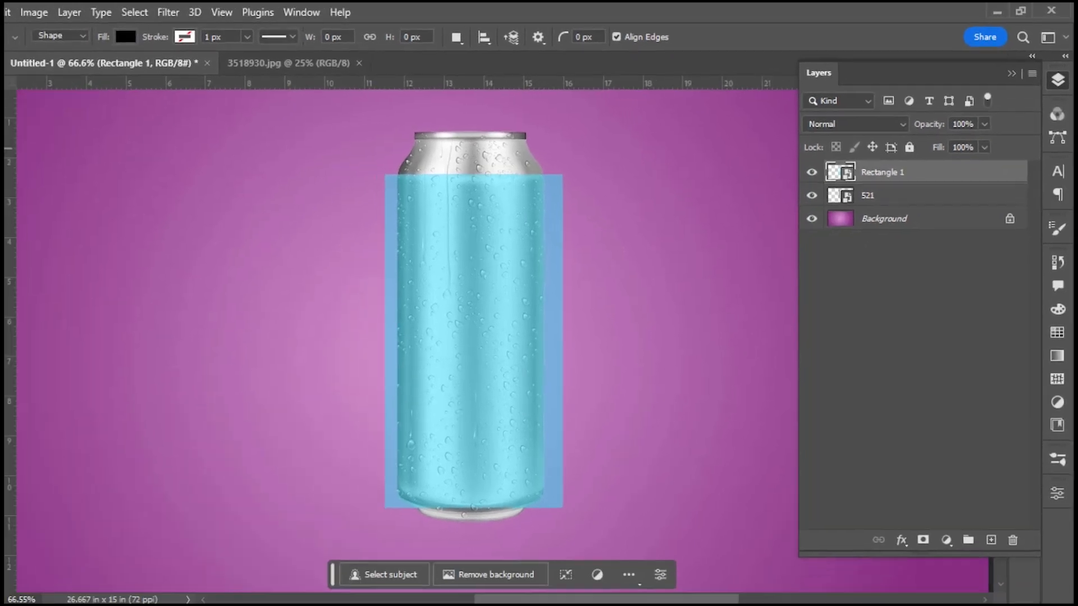
Apply a Cylinder warp to the Rectangle 1 smart object
{"action": "left_click", "coordinate": [18, 81]}
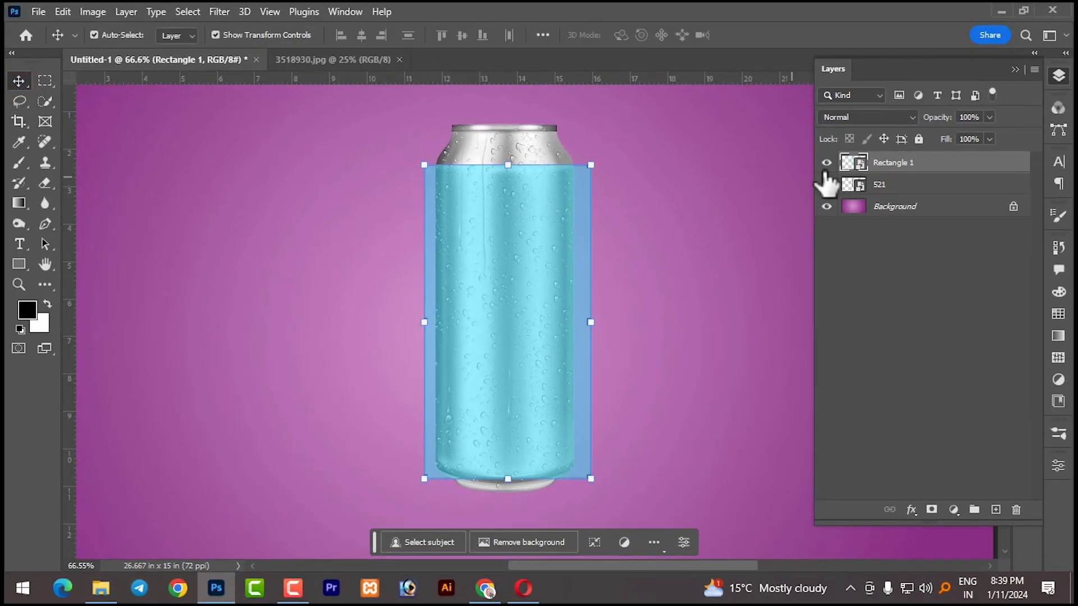
{"action": "left_click", "coordinate": [880, 169]}
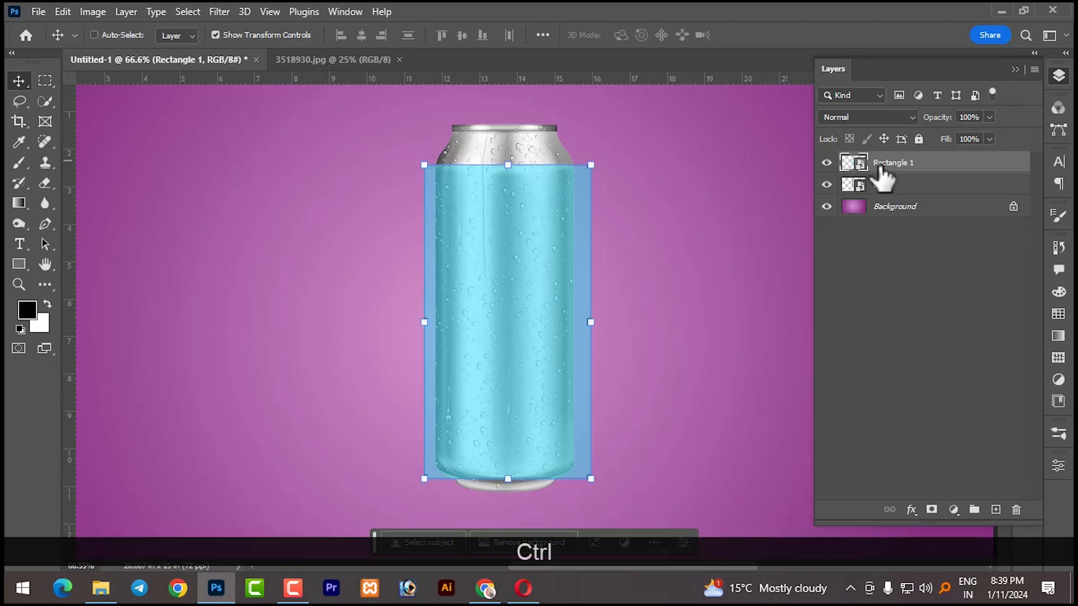
{"action": "key", "text": "ctrl+t"}
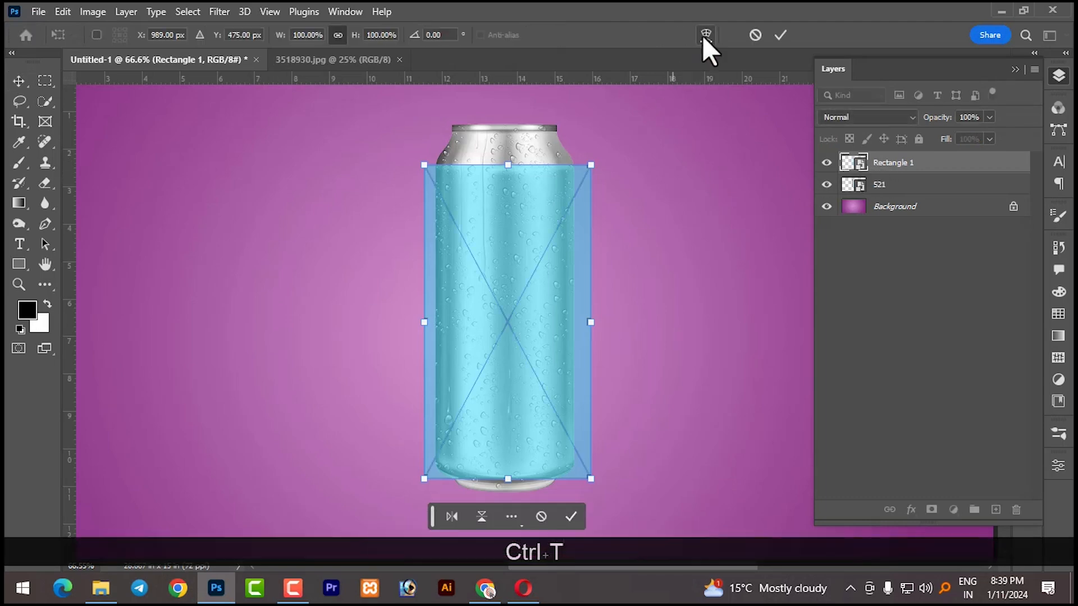
{"action": "left_click", "coordinate": [706, 35]}
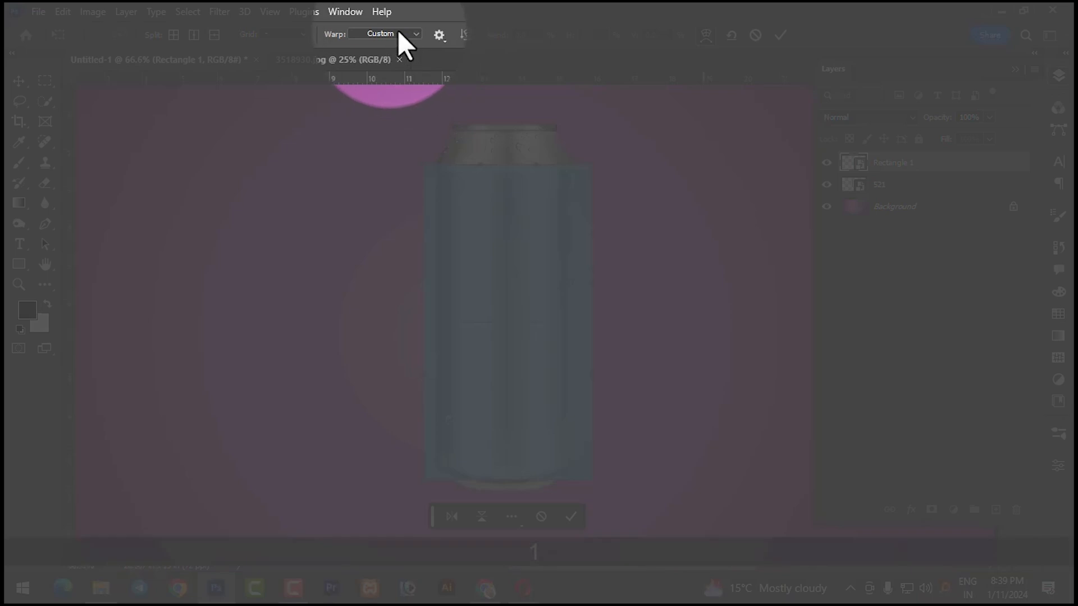
{"action": "left_click", "coordinate": [396, 32]}
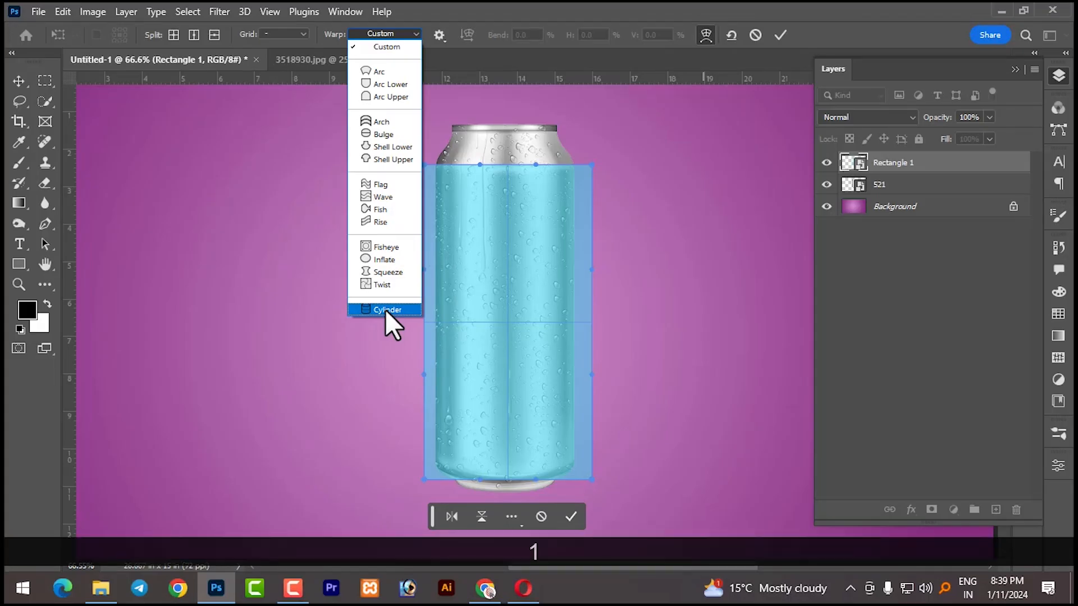
{"action": "left_click", "coordinate": [385, 310]}
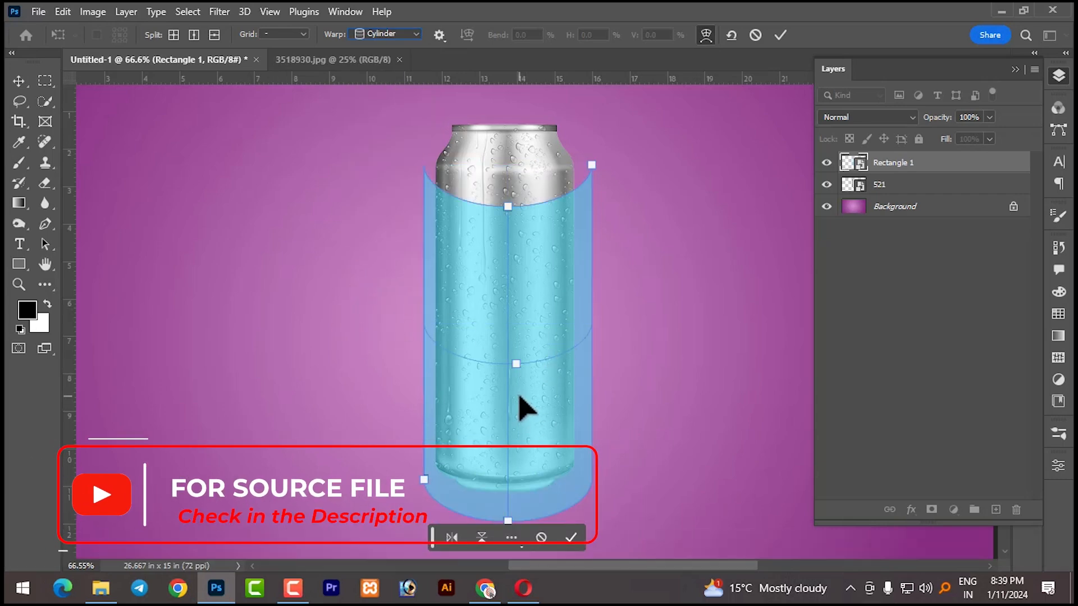
Fit the cylinder warp to the can's side edges, with a nearly flat upper edge and a lower edge following the can's base curve
{"action": "left_click_drag", "start_coordinate": [591, 166], "coordinate": [573, 167]}
{"action": "left_click_drag", "start_coordinate": [423, 480], "coordinate": [435, 458]}
{"action": "left_click_drag", "start_coordinate": [504, 498], "coordinate": [501, 477]}
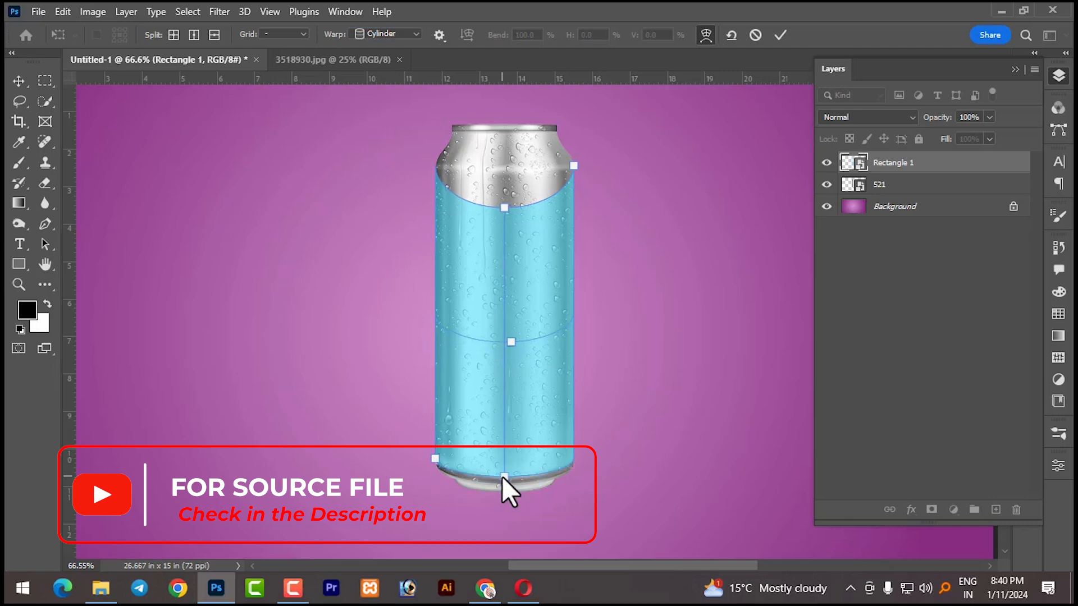
{"action": "left_click_drag", "start_coordinate": [504, 208], "coordinate": [507, 169]}
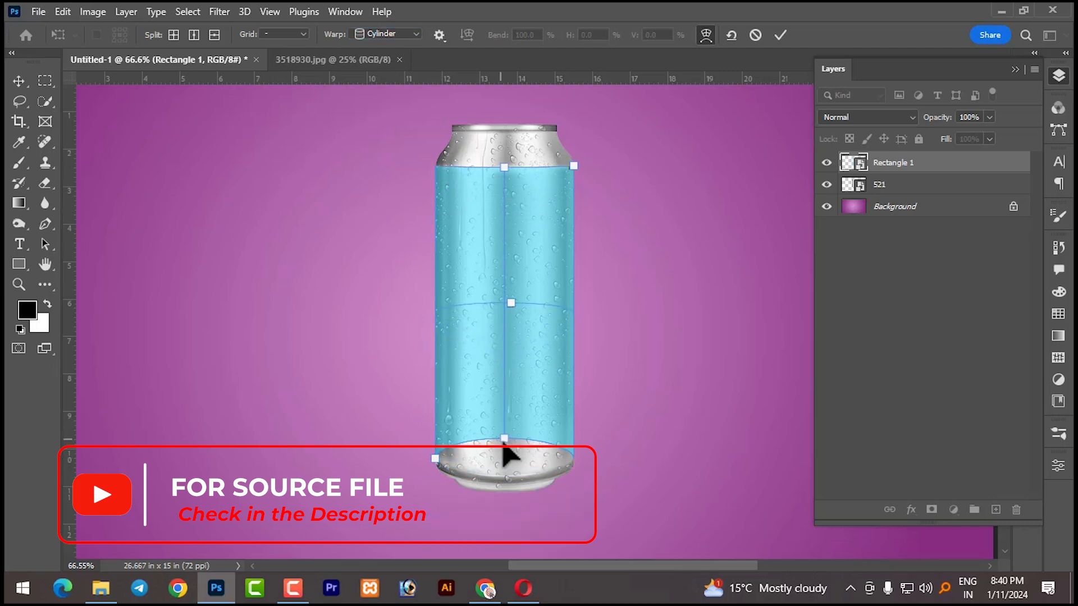
{"action": "left_click_drag", "start_coordinate": [502, 438], "coordinate": [505, 479]}
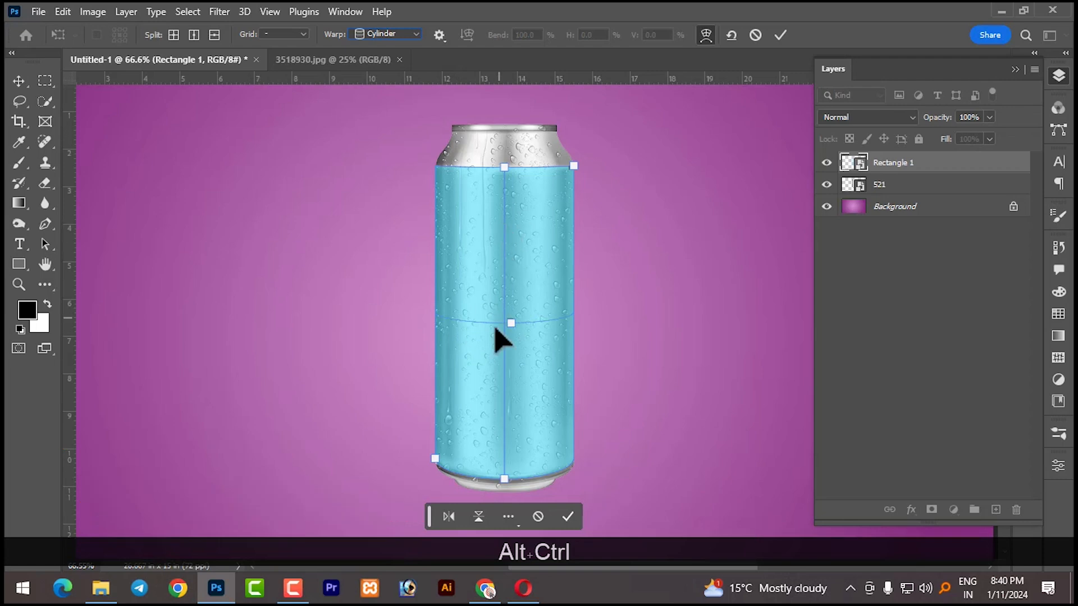
{"action": "left_click_drag", "start_coordinate": [435, 459], "coordinate": [437, 461]}
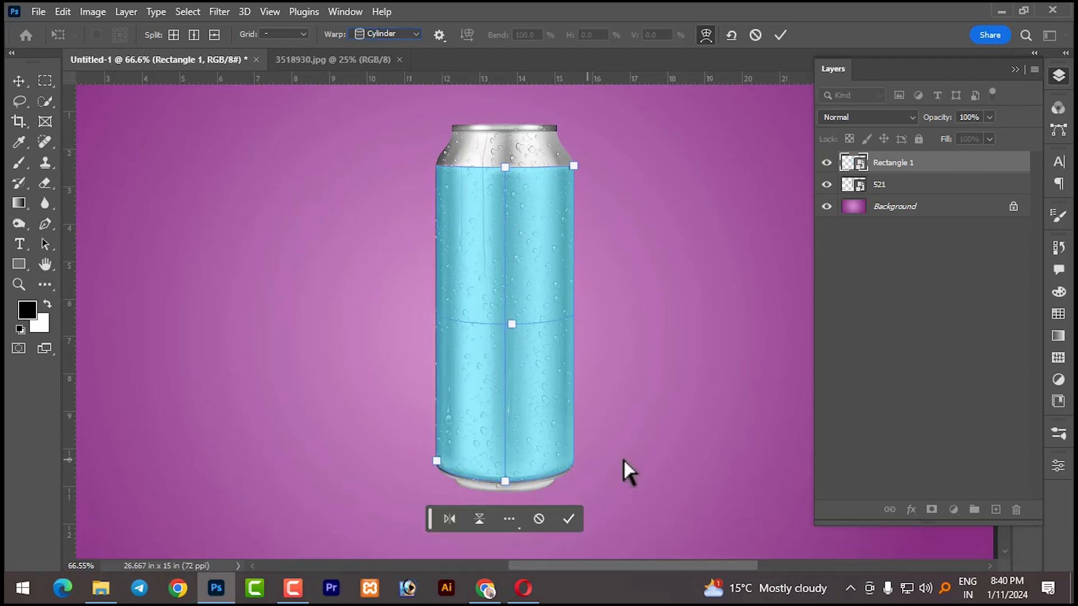
{"action": "left_click_drag", "start_coordinate": [501, 481], "coordinate": [504, 483]}
{"action": "left_click_drag", "start_coordinate": [437, 461], "coordinate": [435, 461]}
{"action": "left_click", "coordinate": [561, 528]}
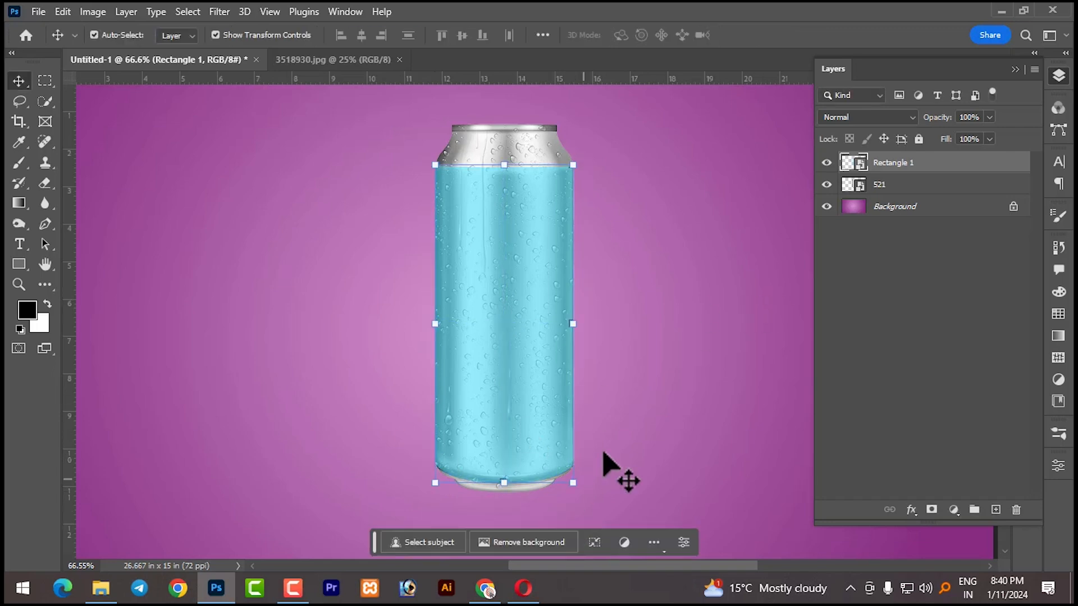
Open the contents of the Rectangle 1 smart object for editing
{"action": "scroll", "coordinate": [497, 375], "scroll_direction": "up", "scroll_amount": 1}
{"action": "scroll", "coordinate": [496, 372], "scroll_direction": "up", "scroll_amount": 1}
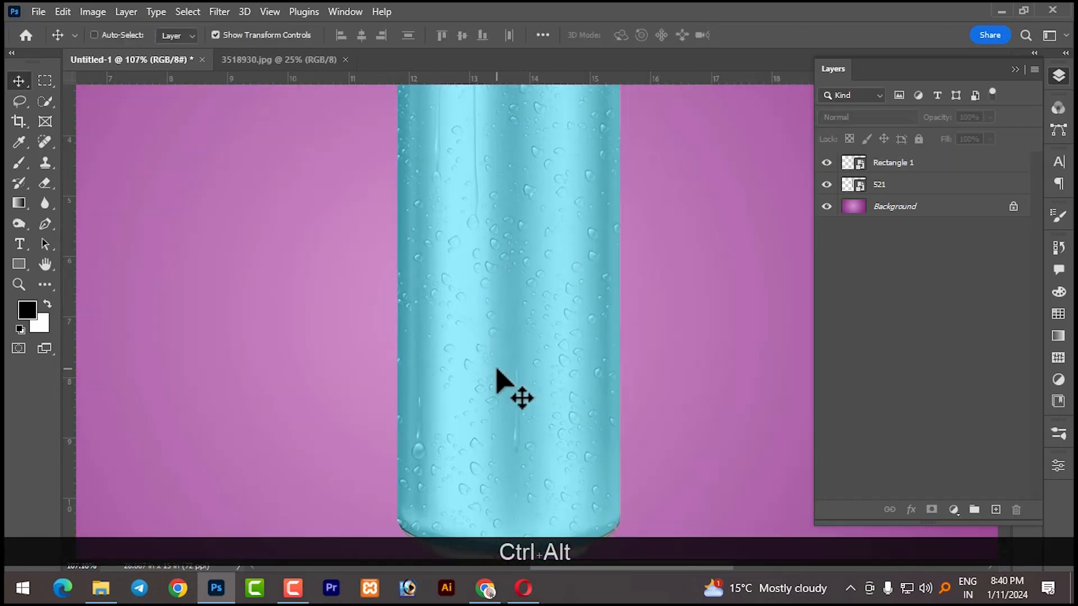
{"action": "scroll", "coordinate": [498, 374], "scroll_direction": "down", "scroll_amount": 2}
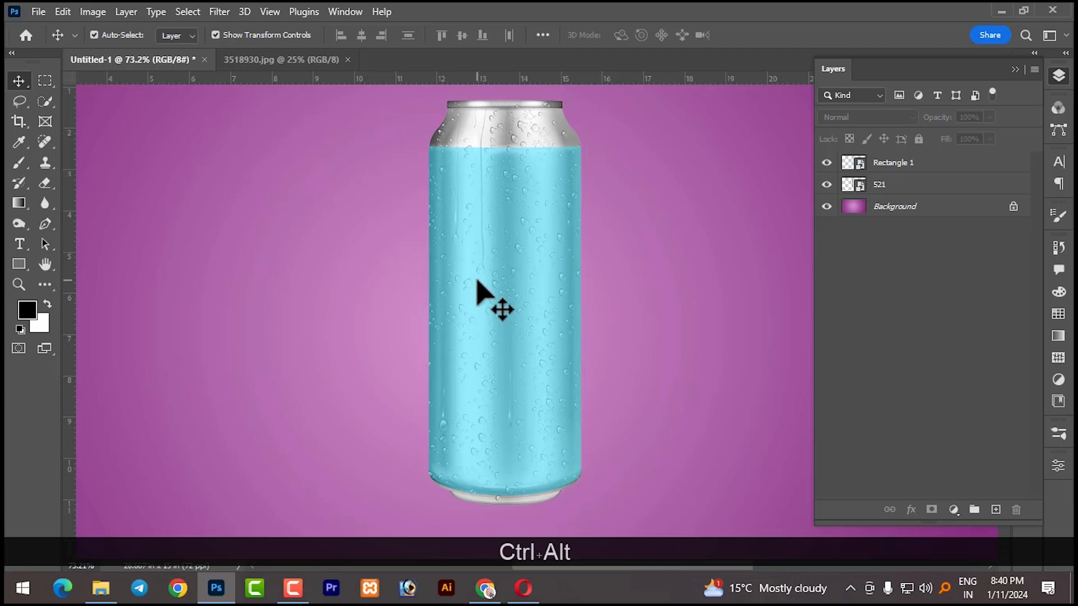
{"action": "left_click", "coordinate": [486, 264]}
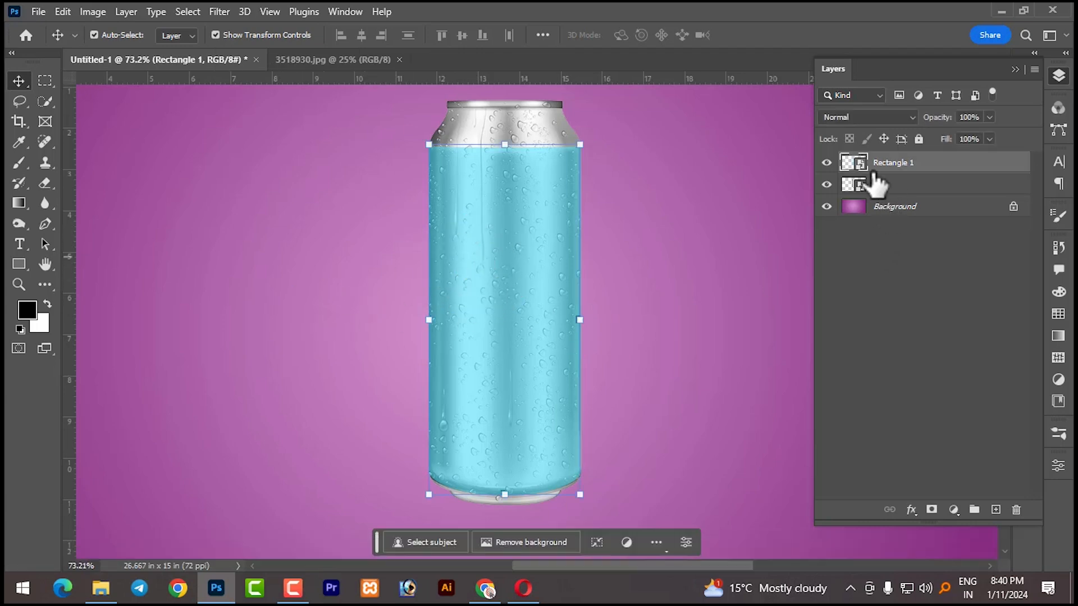
{"action": "double_click", "coordinate": [844, 164]}
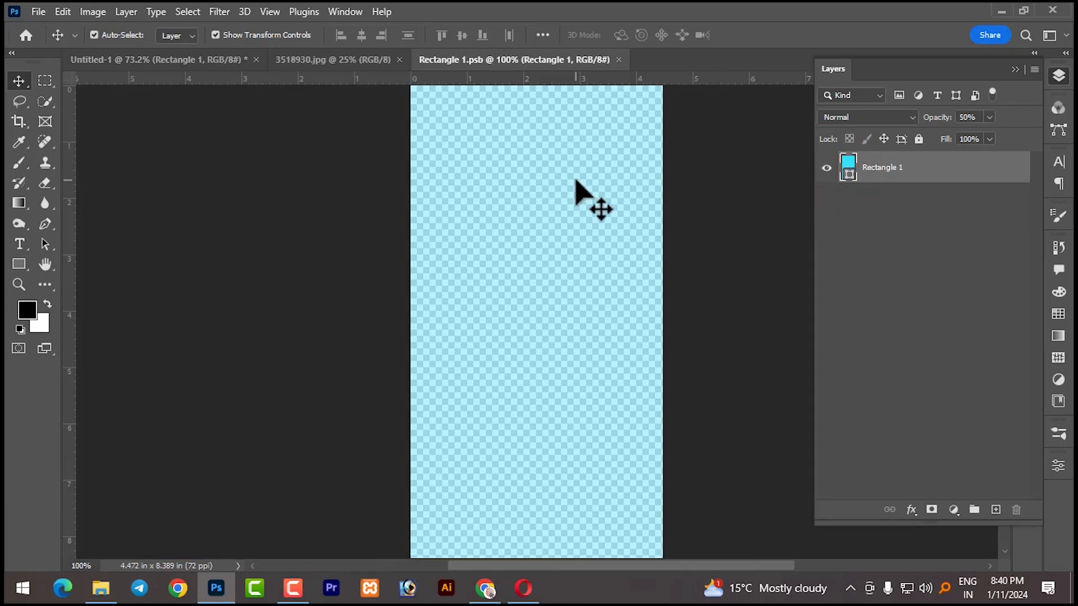
Copy the soft drink label image from 3518930.jpg into the Rectangle 1.psb document, above the cyan rectangle
{"action": "left_click", "coordinate": [312, 60]}
{"action": "left_click_drag", "start_coordinate": [479, 240], "coordinate": [526, 309]}
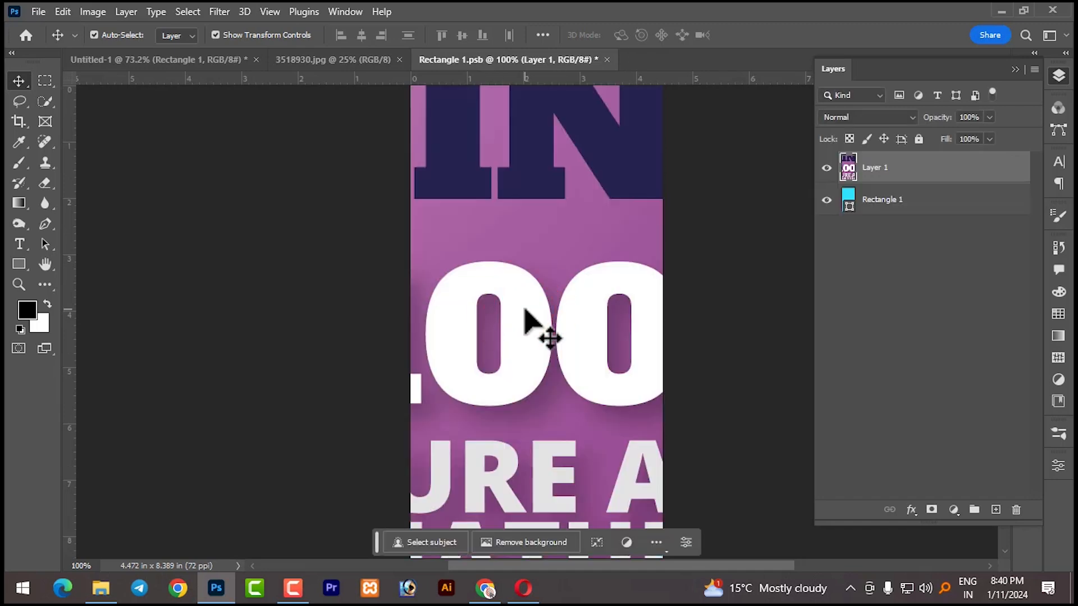
{"action": "scroll", "coordinate": [520, 310], "scroll_direction": "down", "scroll_amount": 5}
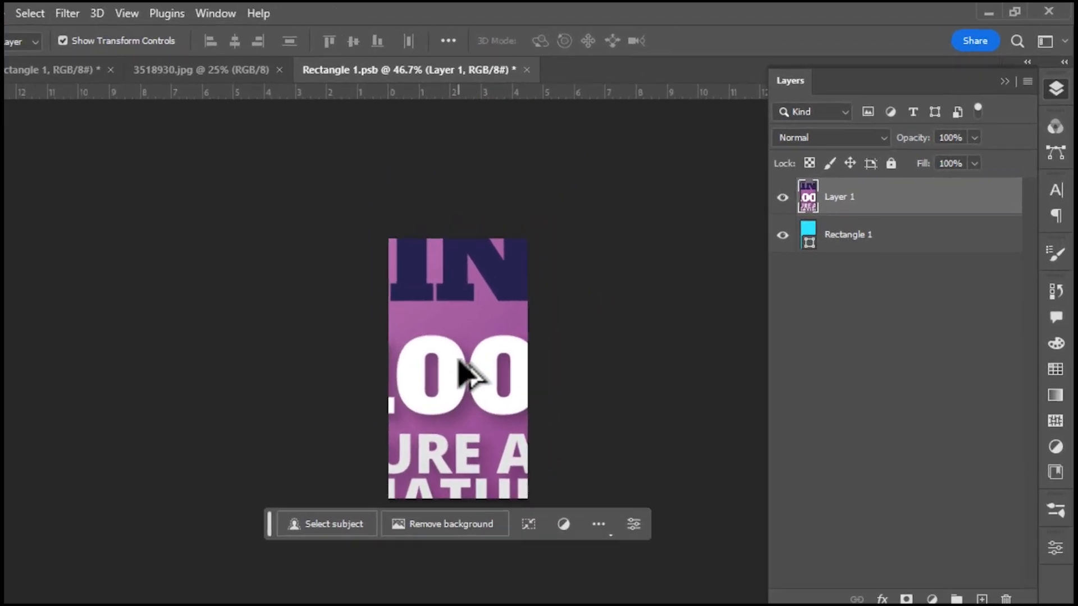
Scale the label image down proportionally to about 30% so it roughly matches the smart object's canvas
{"action": "key", "text": "ctrl+t"}
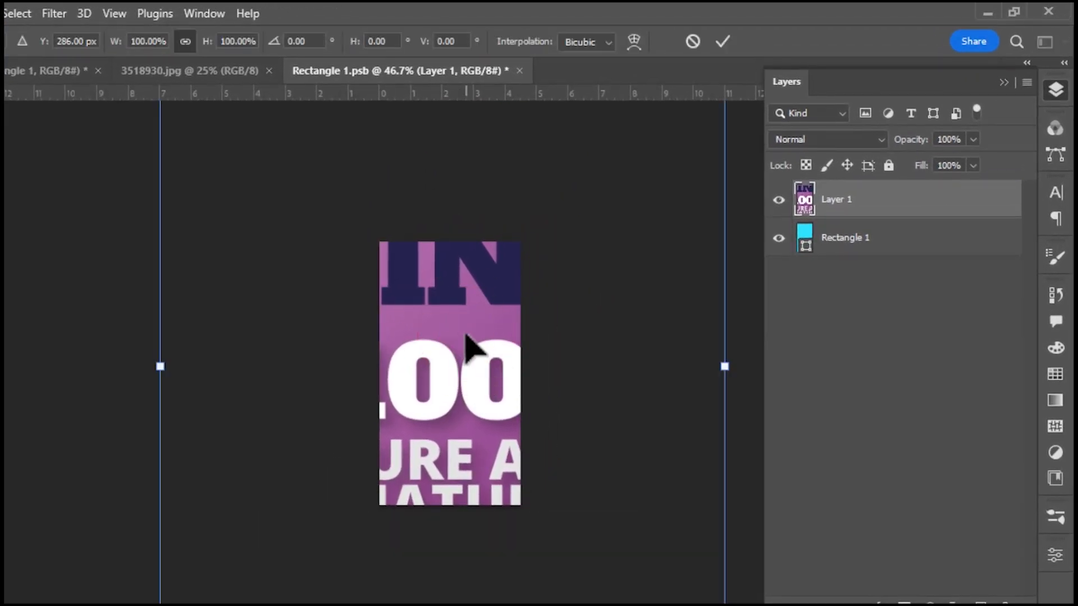
{"action": "scroll", "coordinate": [512, 393], "scroll_direction": "down", "scroll_amount": 4}
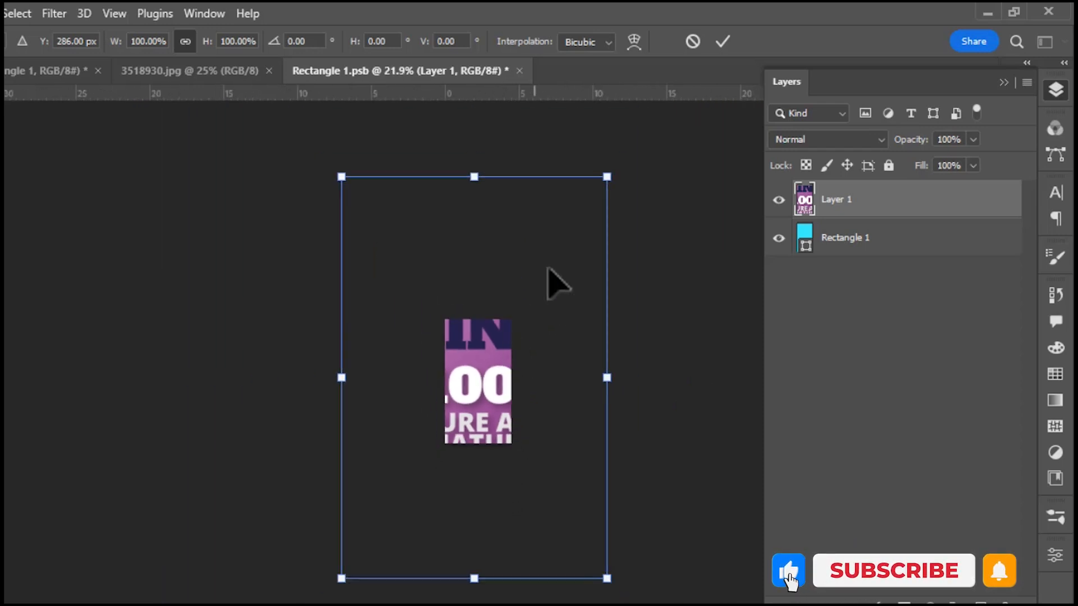
{"action": "left_click_drag", "start_coordinate": [606, 177], "coordinate": [524, 331]}
{"action": "left_click_drag", "start_coordinate": [340, 579], "coordinate": [440, 446]}
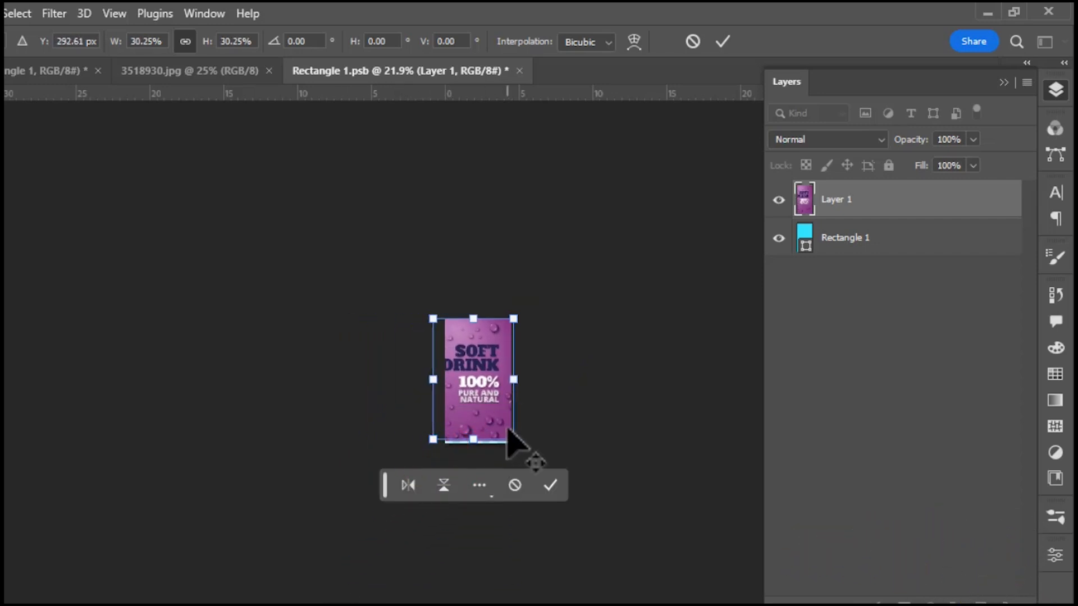
Enlarge the label image to 31.22% and position it to cover the canvas with the SOFT DRINK text inside the edges
{"action": "scroll", "coordinate": [516, 446], "scroll_direction": "up", "scroll_amount": 3}
{"action": "scroll", "coordinate": [508, 422], "scroll_direction": "up", "scroll_amount": 2}
{"action": "left_click_drag", "start_coordinate": [413, 344], "coordinate": [417, 335]}
{"action": "left_click_drag", "start_coordinate": [429, 474], "coordinate": [429, 483]}
{"action": "left_click_drag", "start_coordinate": [423, 389], "coordinate": [430, 389]}
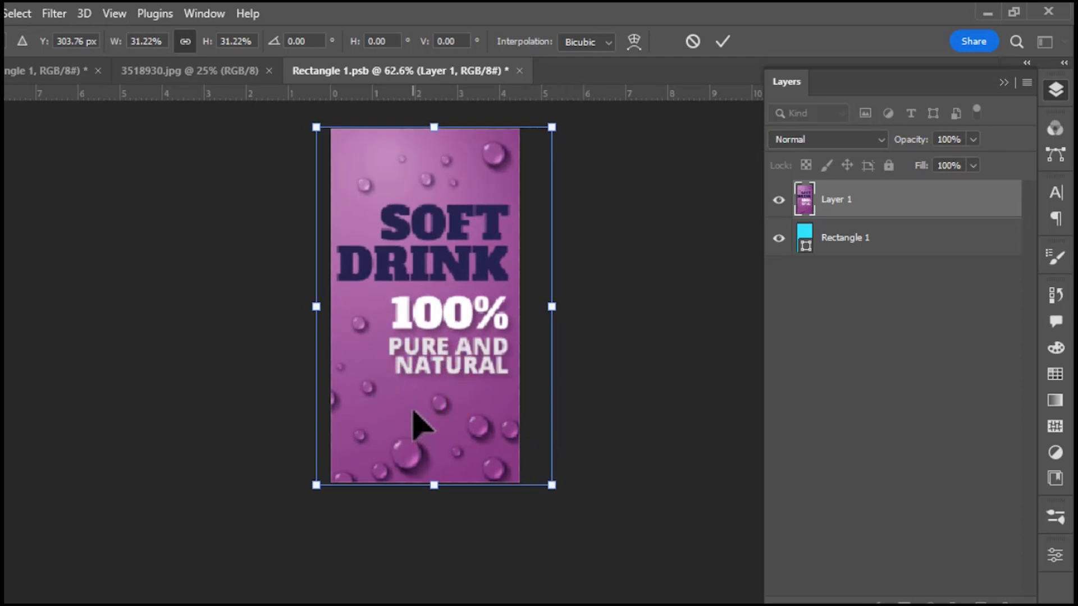
{"action": "left_click_drag", "start_coordinate": [413, 411], "coordinate": [409, 413]}
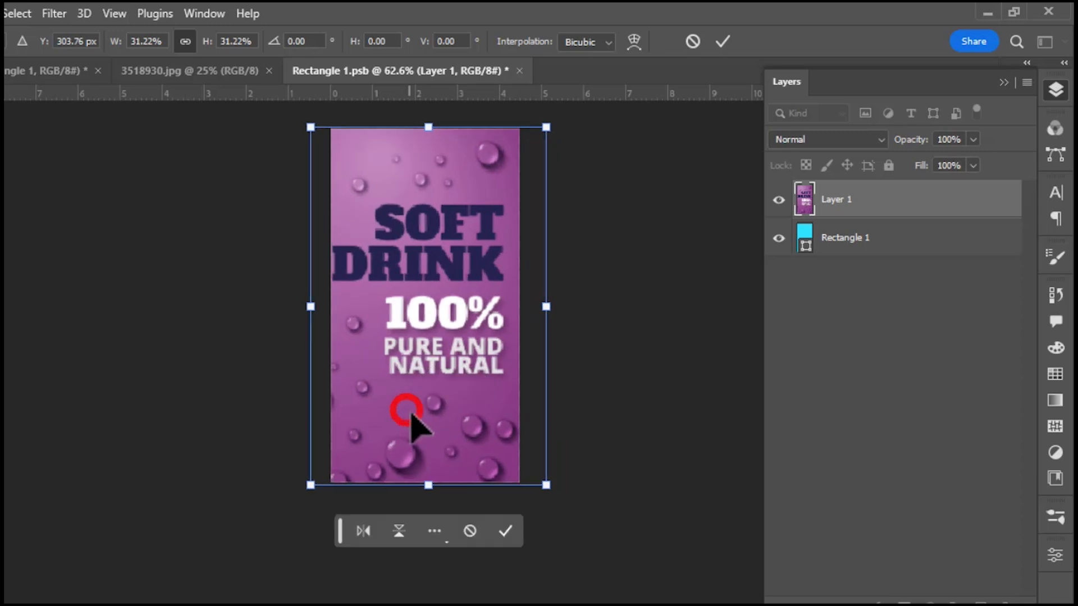
{"action": "left_click", "coordinate": [505, 529]}
{"action": "left_click", "coordinate": [637, 433]}
{"action": "left_click", "coordinate": [435, 383]}
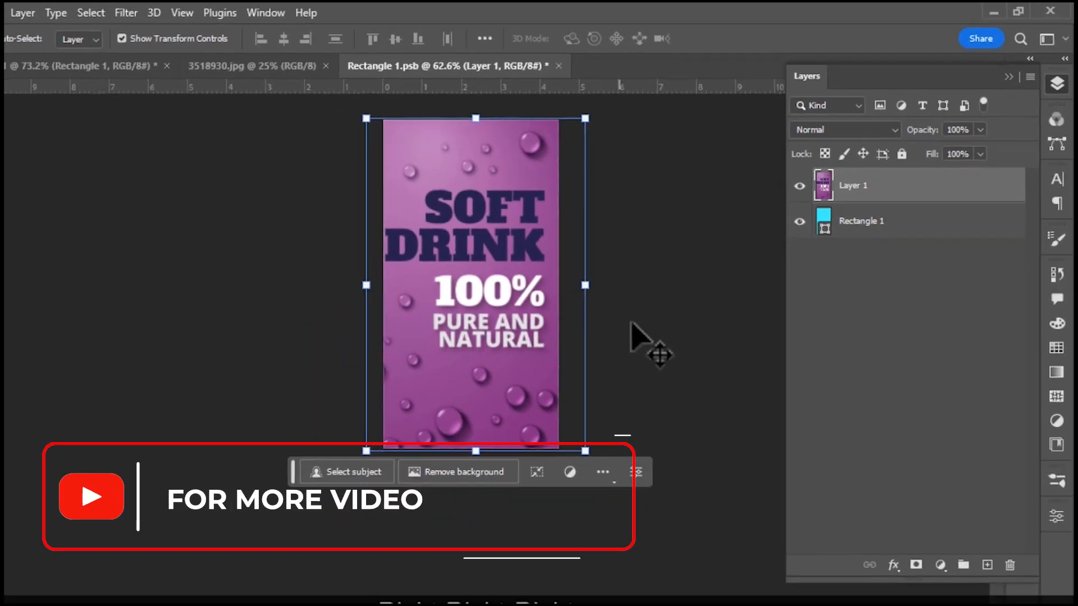
{"action": "left_click", "coordinate": [661, 321]}
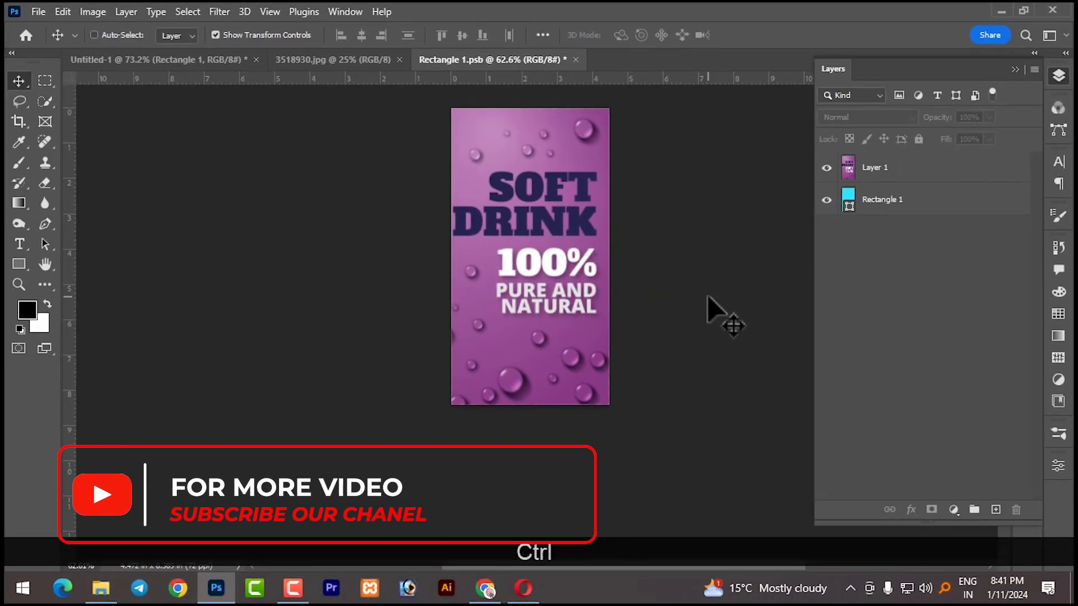
Save the Rectangle 1.psb contents, close that document, and return to the Untitled-1 can composition
{"action": "left_click", "coordinate": [38, 11]}
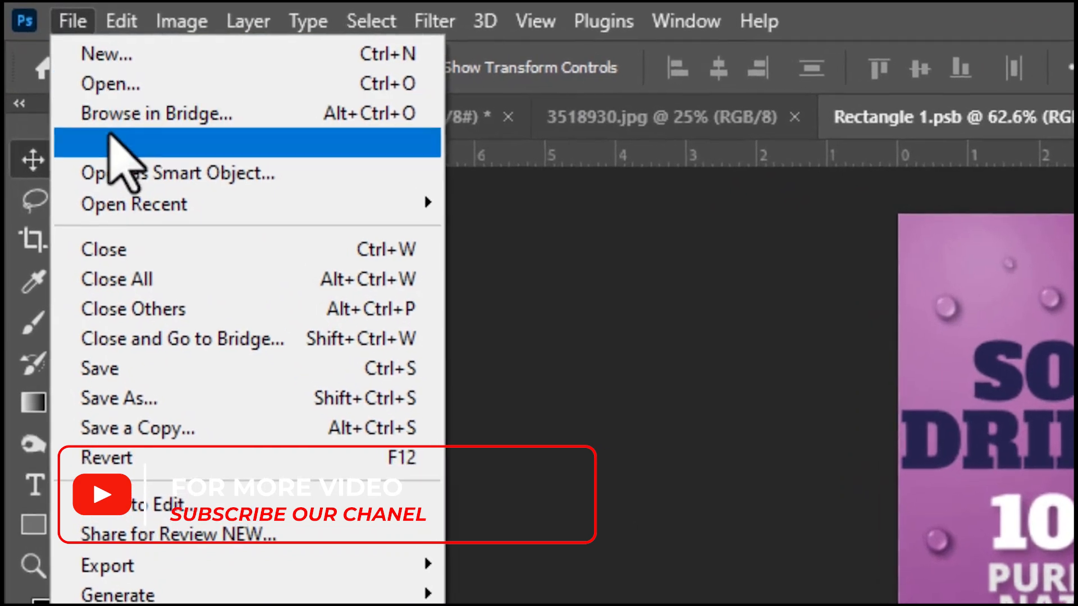
{"action": "left_click", "coordinate": [134, 377]}
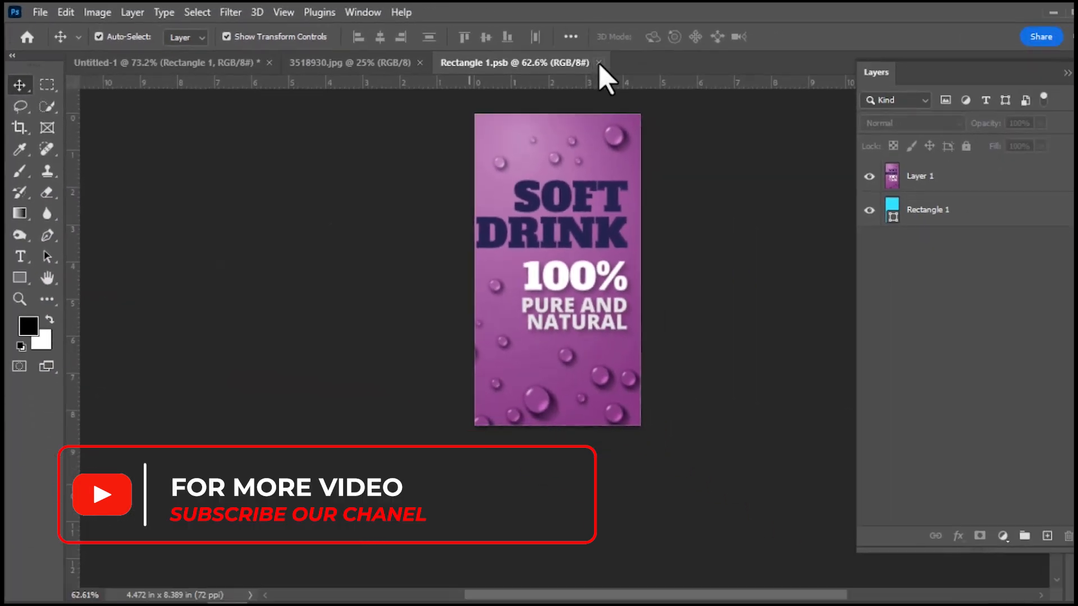
{"action": "left_click", "coordinate": [902, 94]}
{"action": "left_click", "coordinate": [213, 64]}
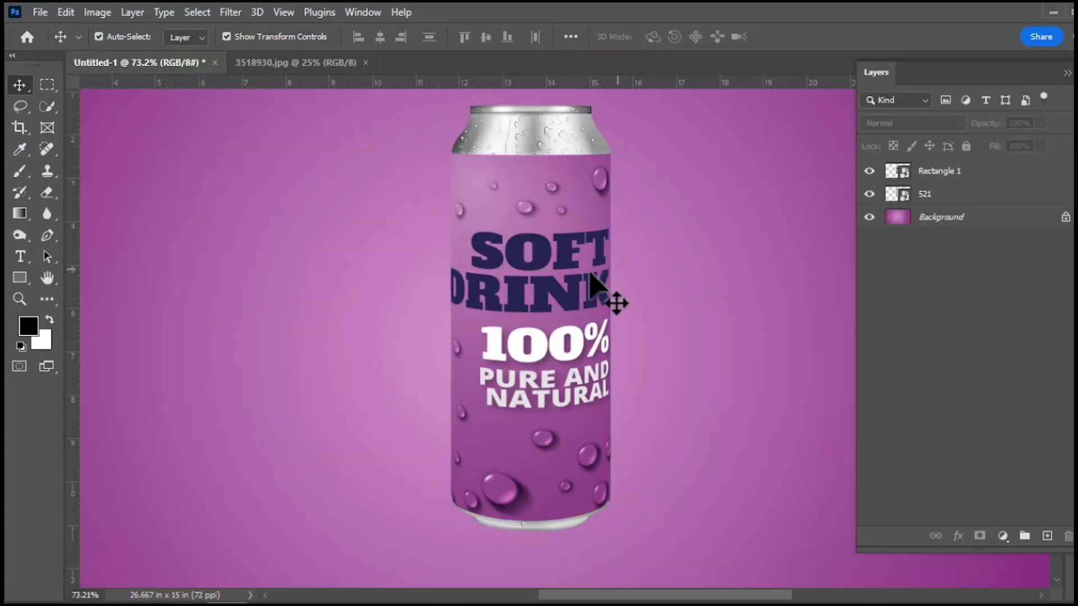
Set the blend mode of the Rectangle 1 label layer to Hard Light
{"action": "left_click", "coordinate": [724, 273]}
{"action": "left_click", "coordinate": [555, 262]}
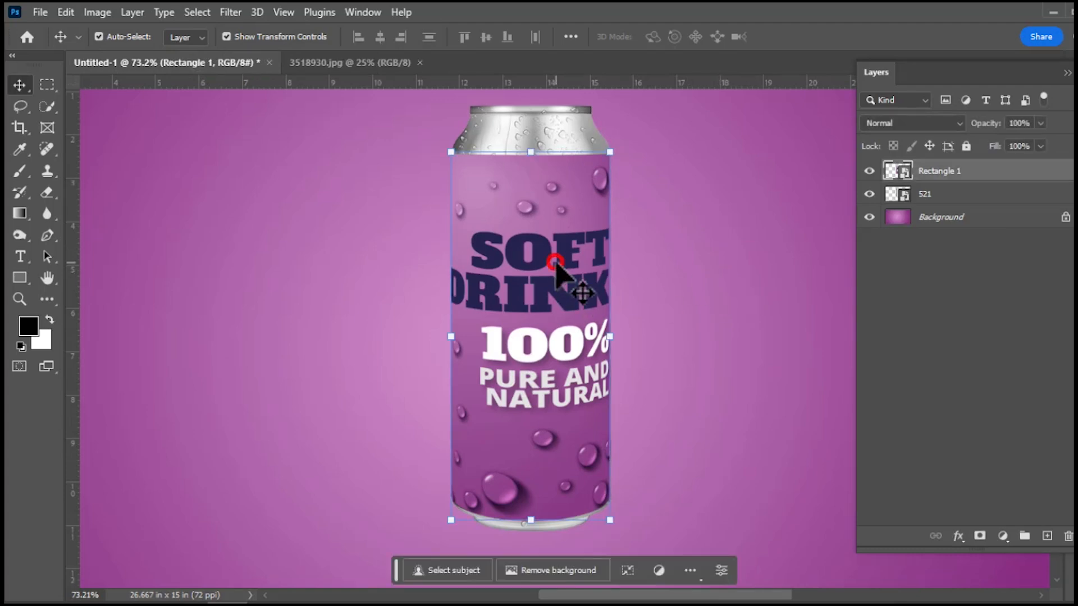
{"action": "left_click", "coordinate": [880, 123]}
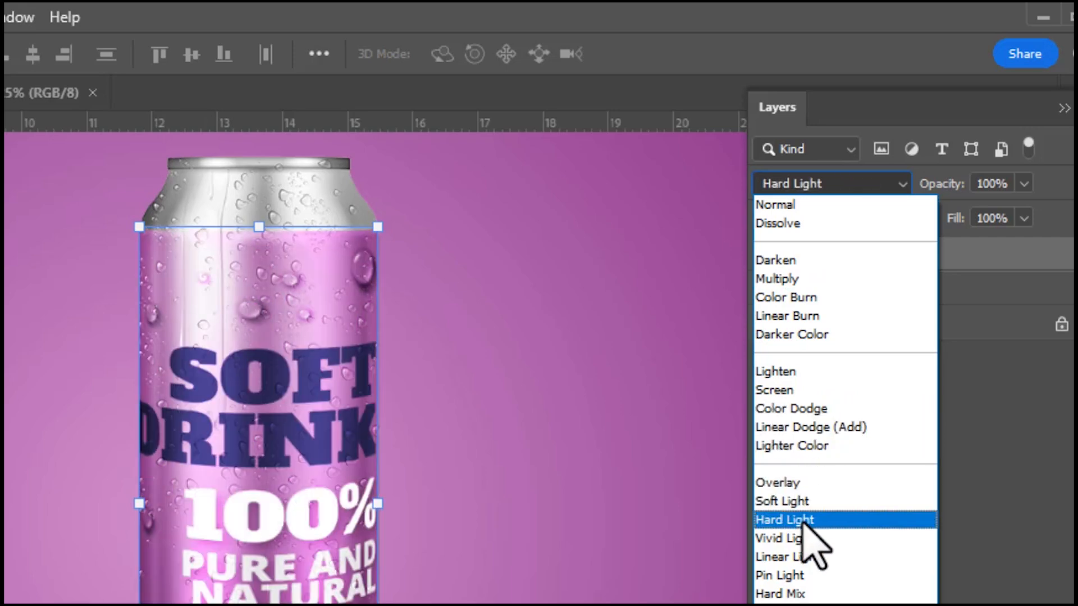
{"action": "left_click", "coordinate": [832, 522]}
{"action": "left_click", "coordinate": [569, 491]}
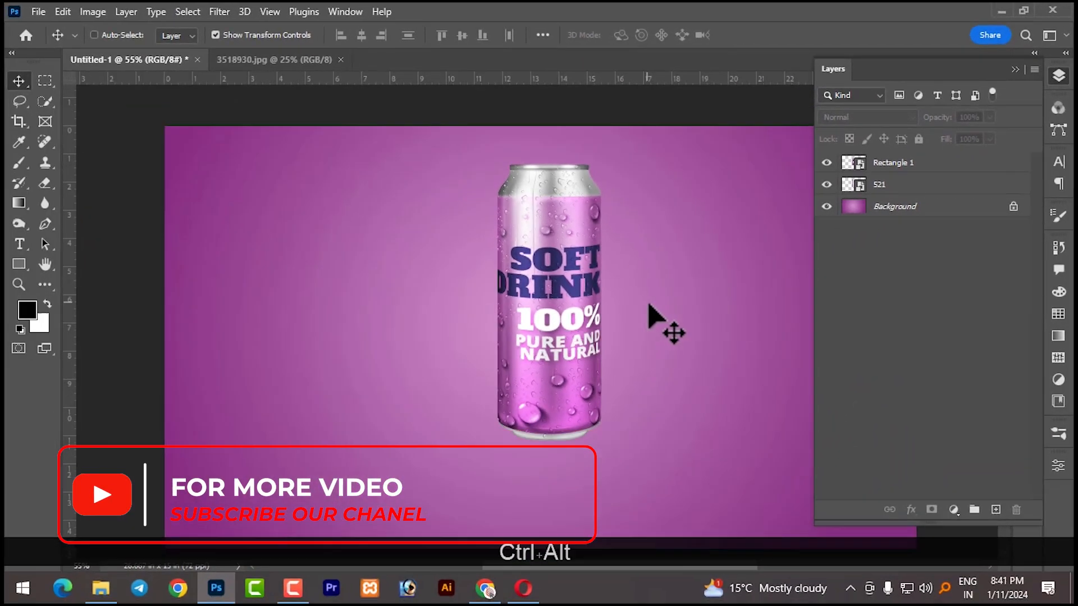
Combine the Rectangle 1 label layer and the 521 can layer into a single smart object
{"action": "scroll", "coordinate": [491, 493], "scroll_direction": "down", "scroll_amount": 3}
{"action": "scroll", "coordinate": [657, 308], "scroll_direction": "up", "scroll_amount": 2}
{"action": "scroll", "coordinate": [646, 307], "scroll_direction": "up", "scroll_amount": 2}
{"action": "scroll", "coordinate": [606, 328], "scroll_direction": "up", "scroll_amount": 3}
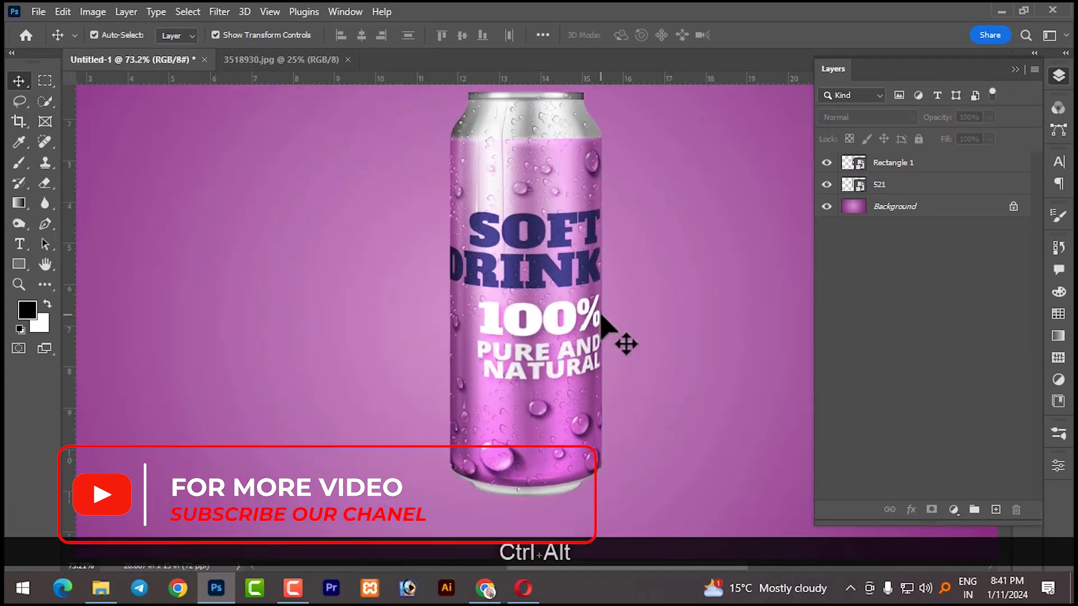
{"action": "left_click", "coordinate": [889, 167]}
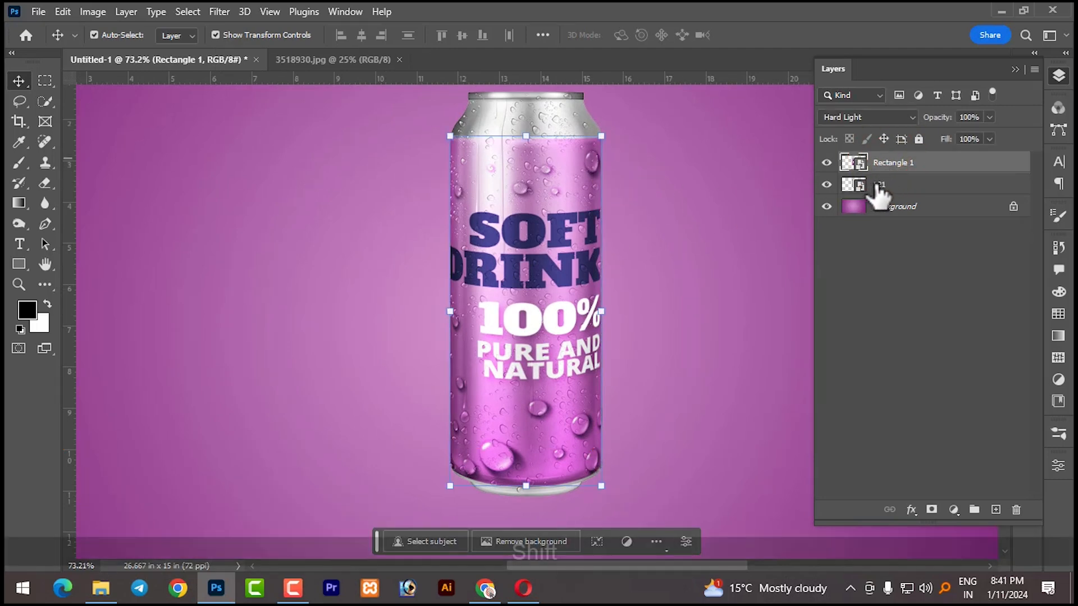
{"action": "left_click", "coordinate": [877, 188], "text": "shift"}
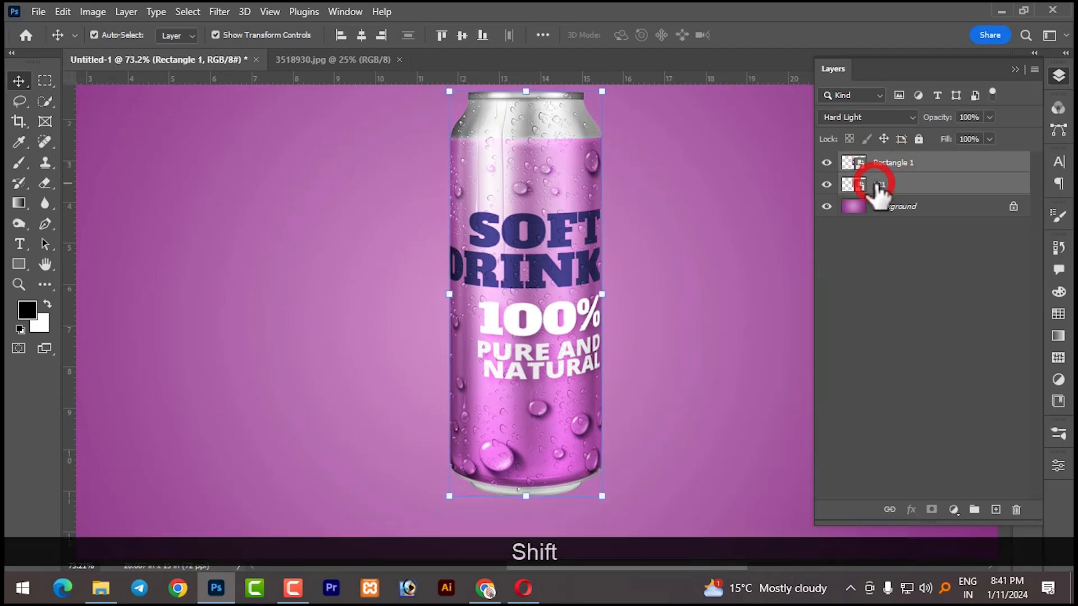
{"action": "right_click", "coordinate": [901, 163]}
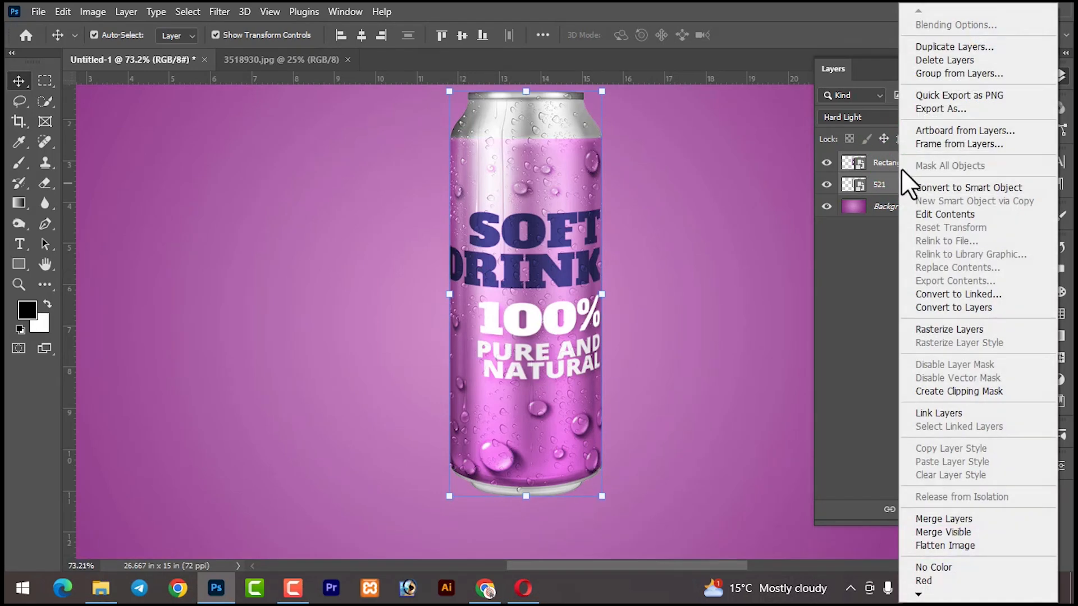
{"action": "left_click", "coordinate": [961, 184]}
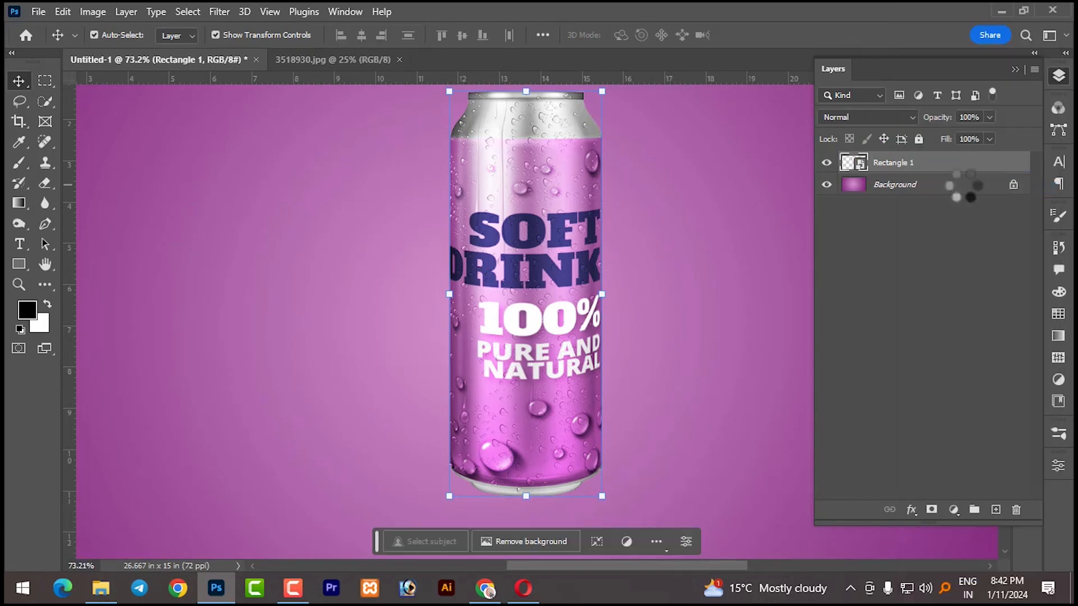
{"action": "left_click", "coordinate": [683, 239]}
Reposition the finished can so it sits horizontally centred on the purple gradient background
{"action": "scroll", "coordinate": [632, 270], "scroll_direction": "down", "scroll_amount": 5}
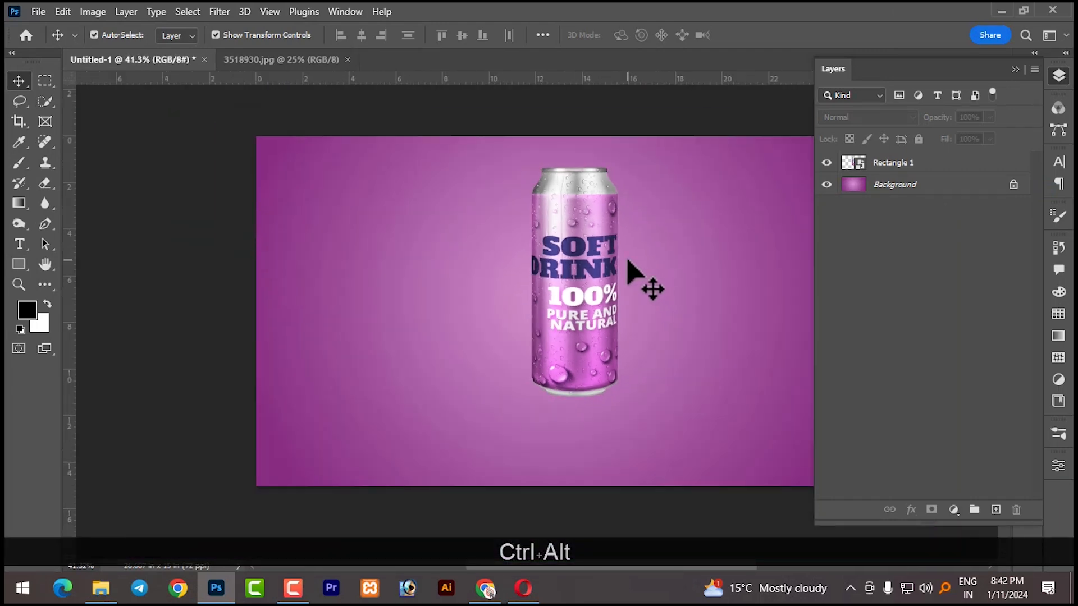
{"action": "key", "text": "space"}
{"action": "left_click_drag", "start_coordinate": [632, 260], "coordinate": [601, 260]}
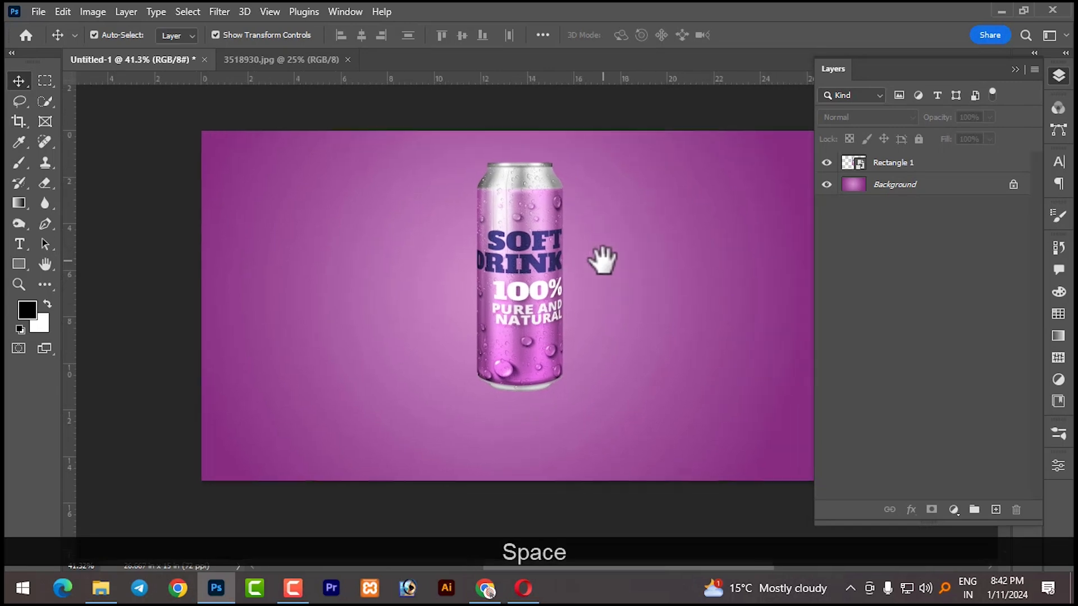
{"action": "left_click_drag", "start_coordinate": [507, 312], "coordinate": [510, 313]}
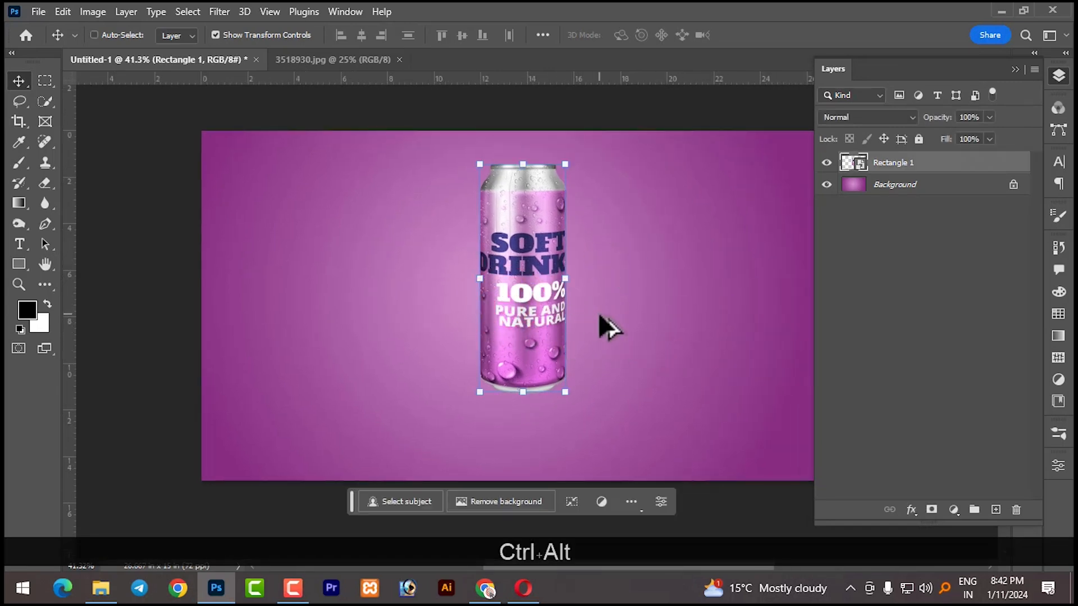
{"action": "scroll", "coordinate": [599, 321], "scroll_direction": "down", "scroll_amount": 3}
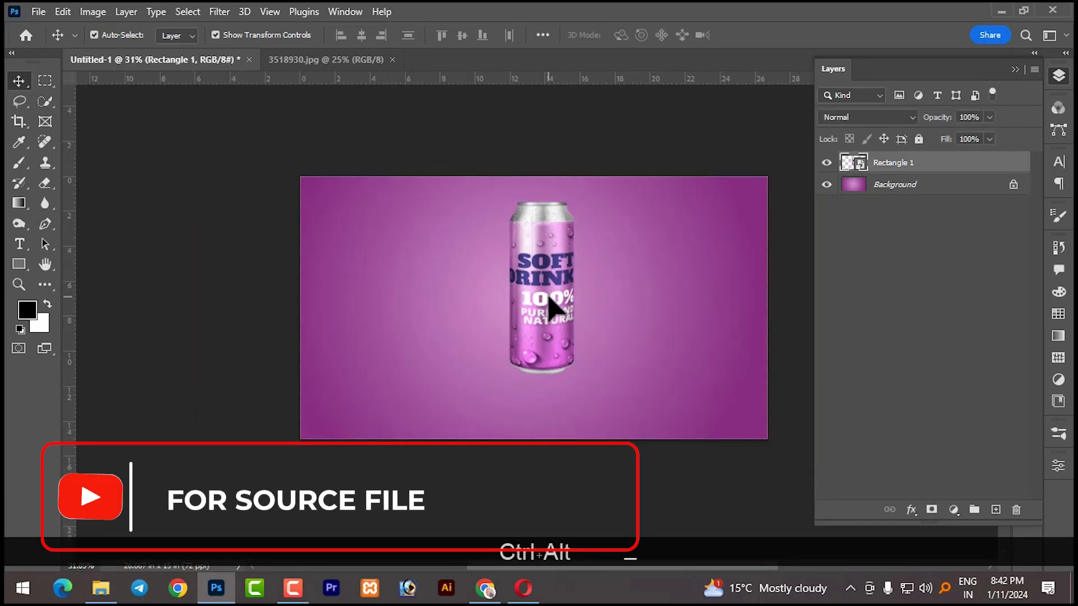
{"action": "left_click_drag", "start_coordinate": [553, 306], "coordinate": [539, 304]}
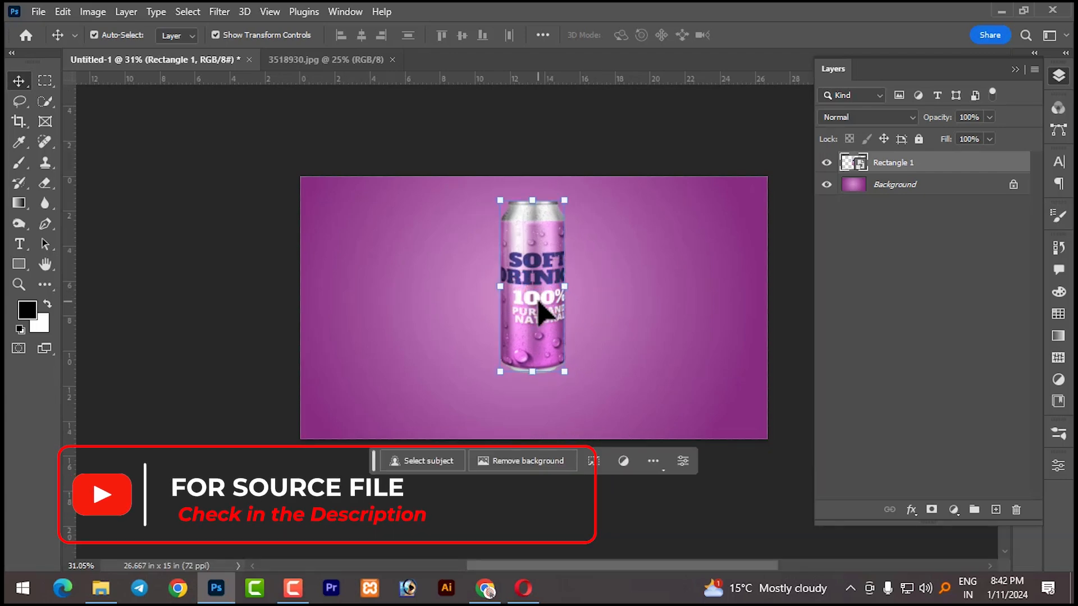
Duplicate the can's Rectangle 1 layer and flip the copy vertically
{"action": "key", "text": "ctrl+j"}
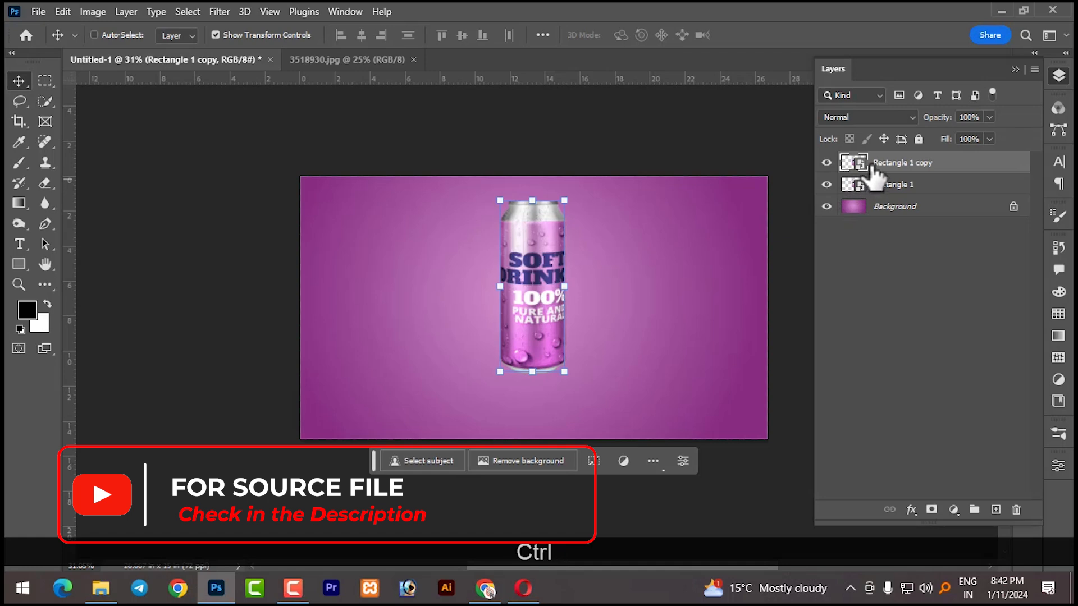
{"action": "key", "text": "ctrl+t"}
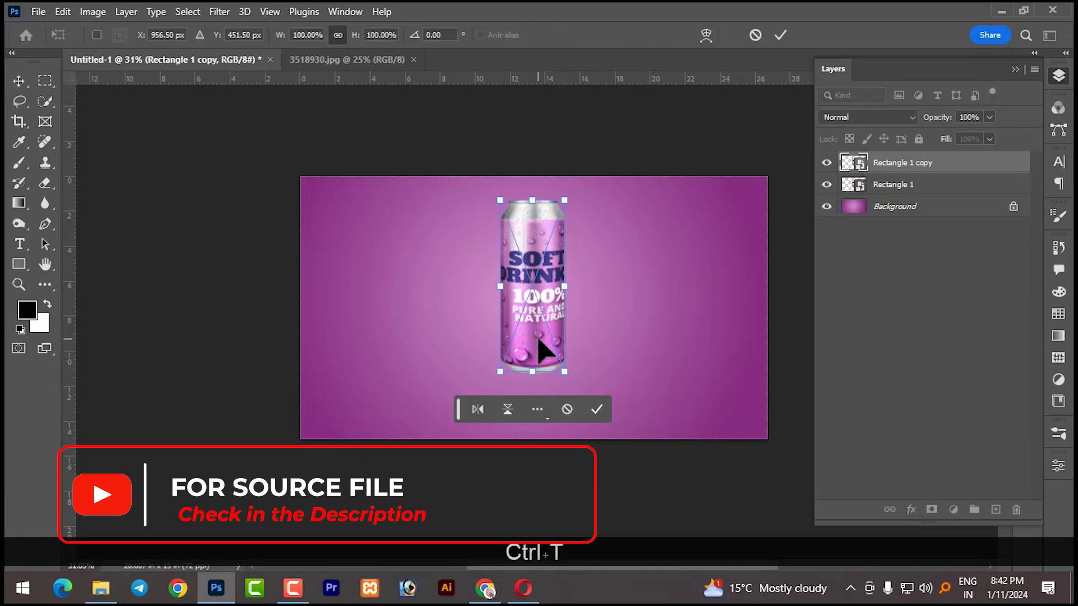
{"action": "right_click", "coordinate": [538, 339]}
{"action": "left_click", "coordinate": [584, 328]}
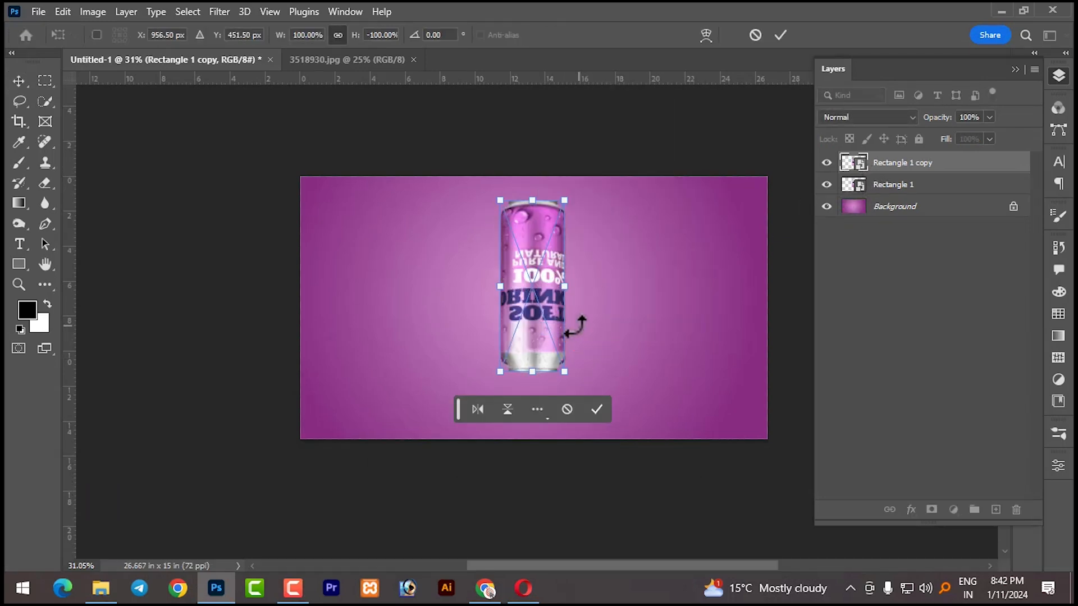
Move the flipped can copy straight down about 10.08 in so it sits just below the original can's base
{"action": "left_click_drag", "start_coordinate": [541, 275], "coordinate": [540, 417]}
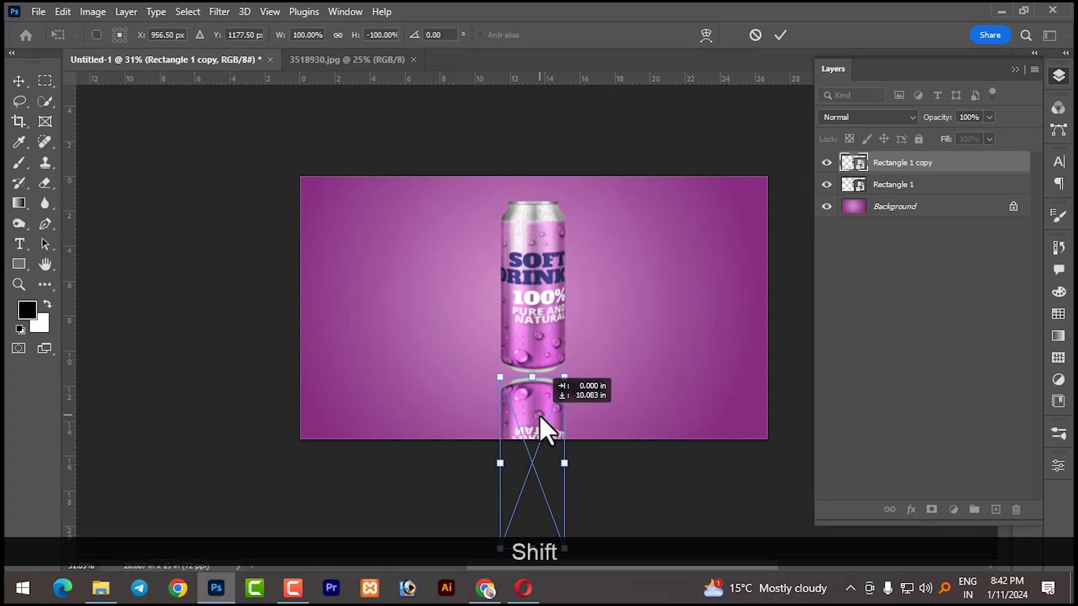
{"action": "left_click_drag", "start_coordinate": [540, 416], "coordinate": [538, 415]}
{"action": "key", "text": "Return"}
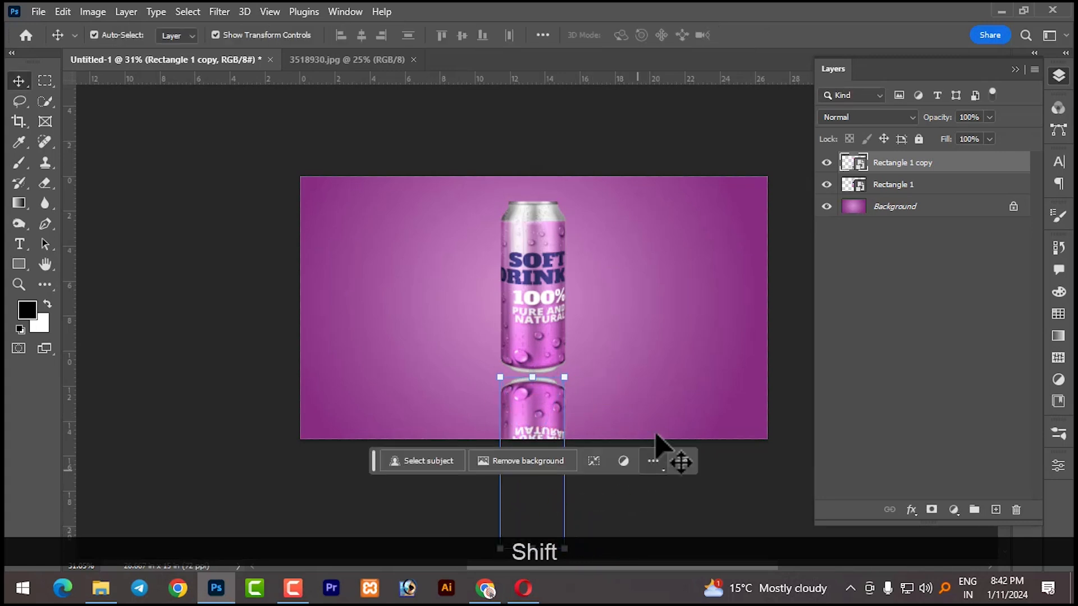
Add a layer mask to the flipped Rectangle 1 copy layer
{"action": "left_click", "coordinate": [658, 355]}
{"action": "left_click", "coordinate": [554, 409]}
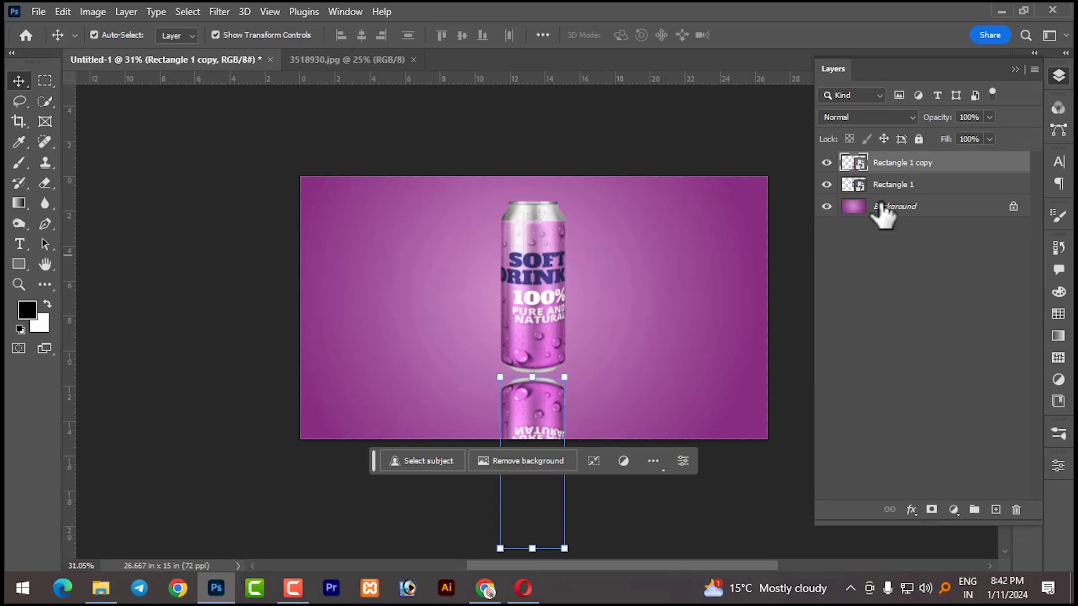
{"action": "left_click", "coordinate": [931, 511]}
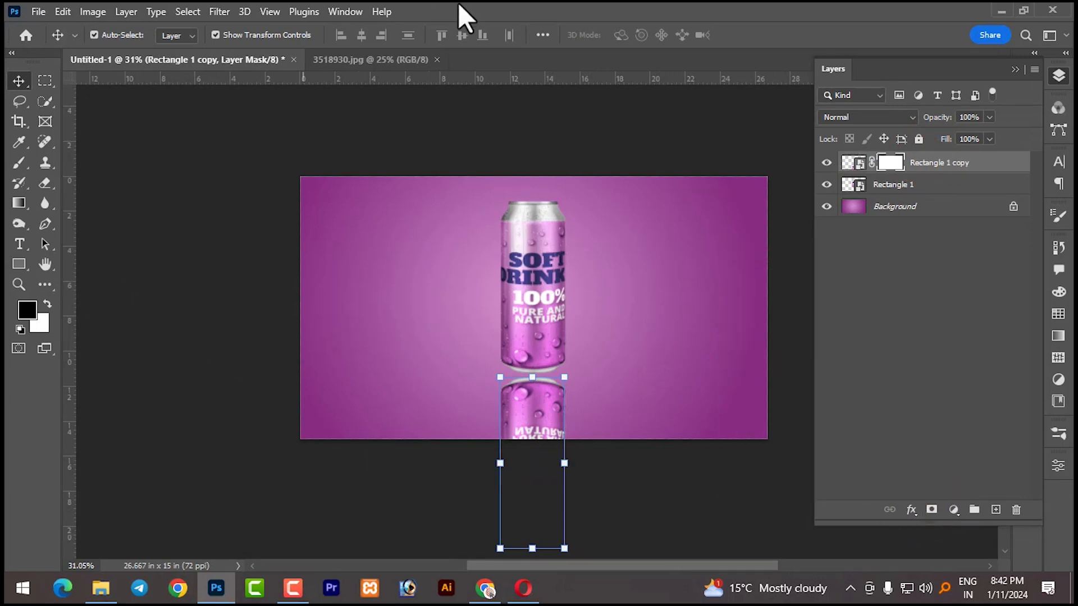
Set the Gradient tool to the Foreground to Background preset from the Basics group
{"action": "left_click", "coordinate": [19, 203]}
{"action": "left_click", "coordinate": [226, 39]}
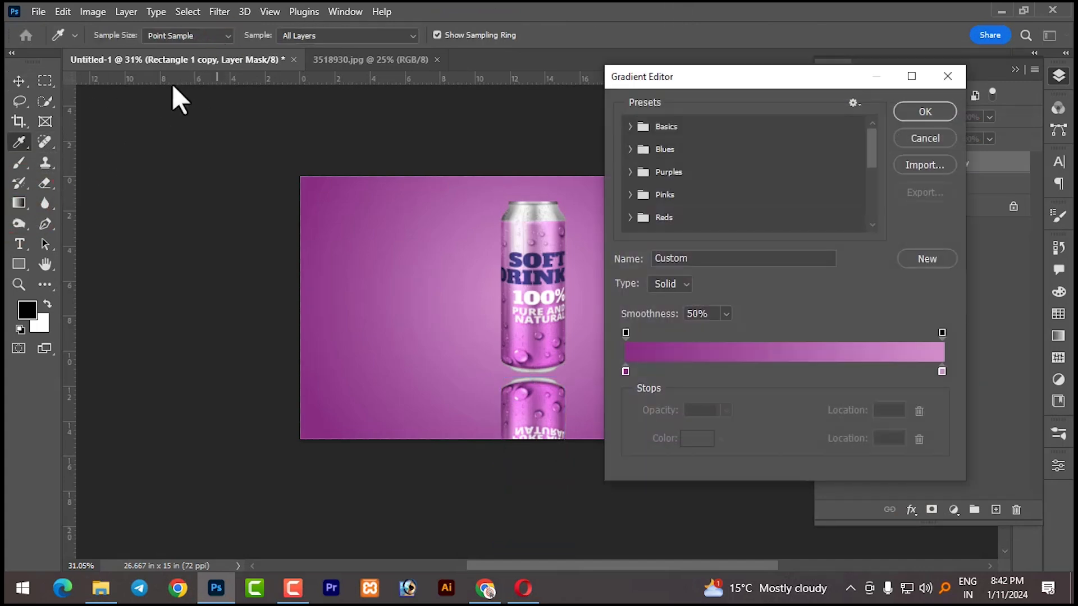
{"action": "left_click", "coordinate": [629, 126]}
{"action": "left_click", "coordinate": [648, 150]}
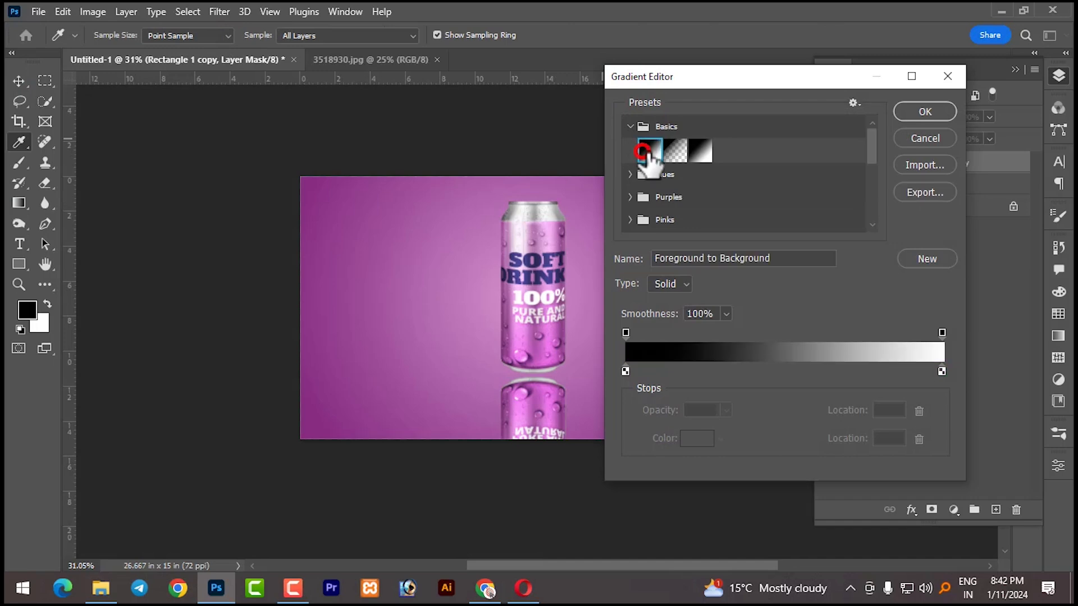
{"action": "left_click", "coordinate": [924, 110]}
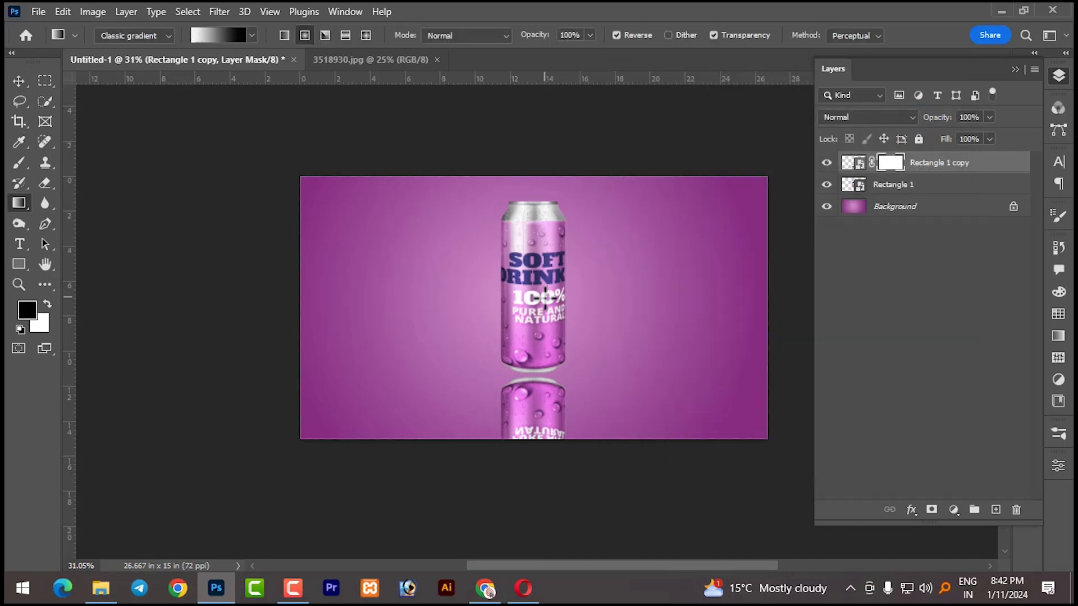
Fade the flipped can copy downward with a gradient on its layer mask, and set that layer's opacity to 55%
{"action": "left_click_drag", "start_coordinate": [532, 458], "coordinate": [531, 454]}
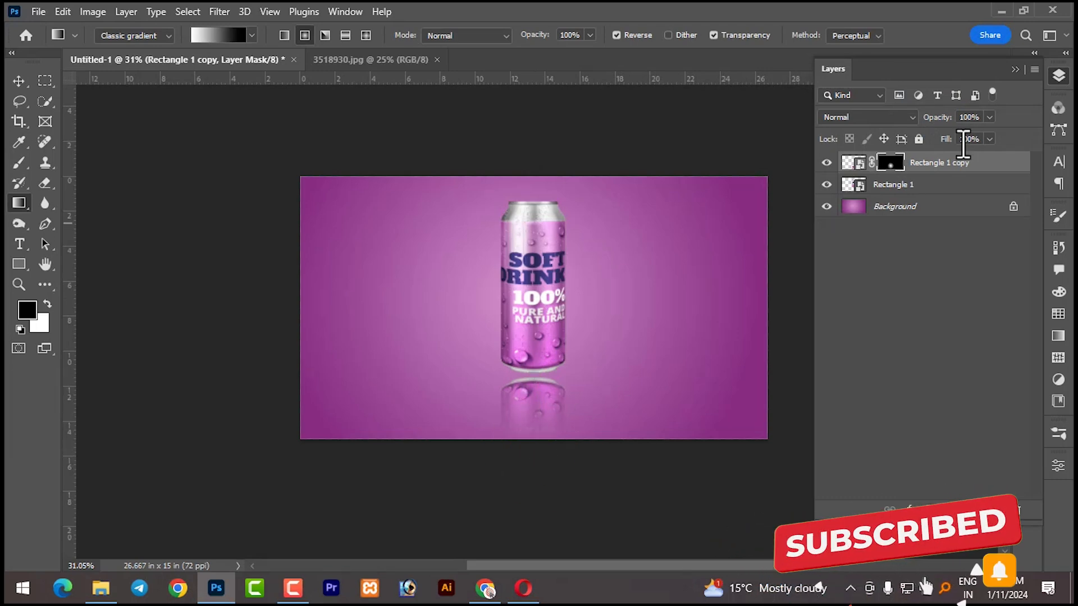
{"action": "left_click", "coordinate": [989, 117]}
{"action": "left_click_drag", "start_coordinate": [977, 135], "coordinate": [954, 137]}
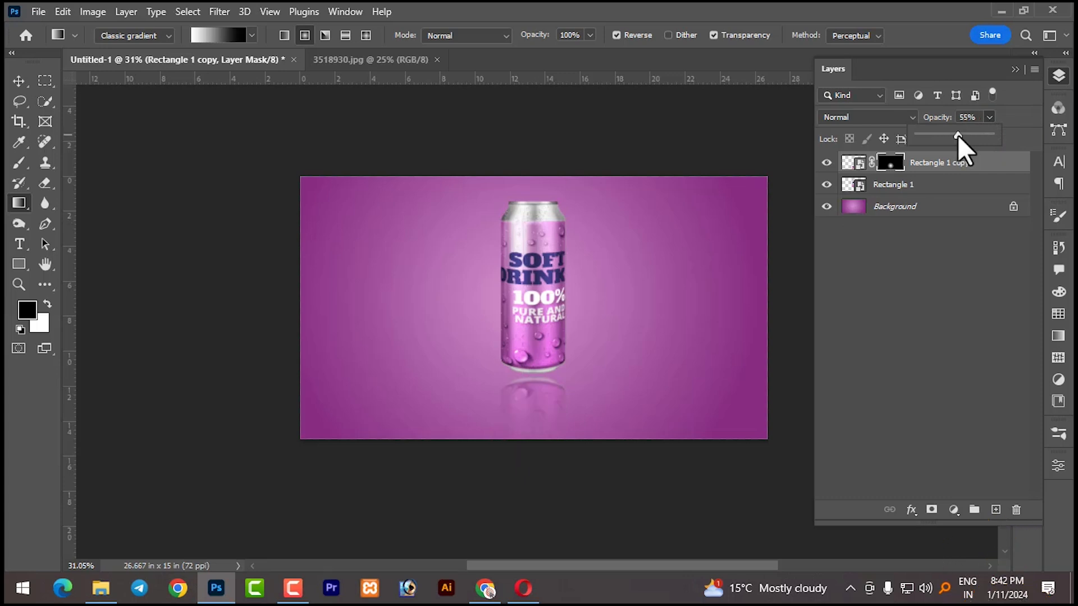
{"action": "left_click", "coordinate": [20, 81]}
{"action": "left_click", "coordinate": [512, 126]}
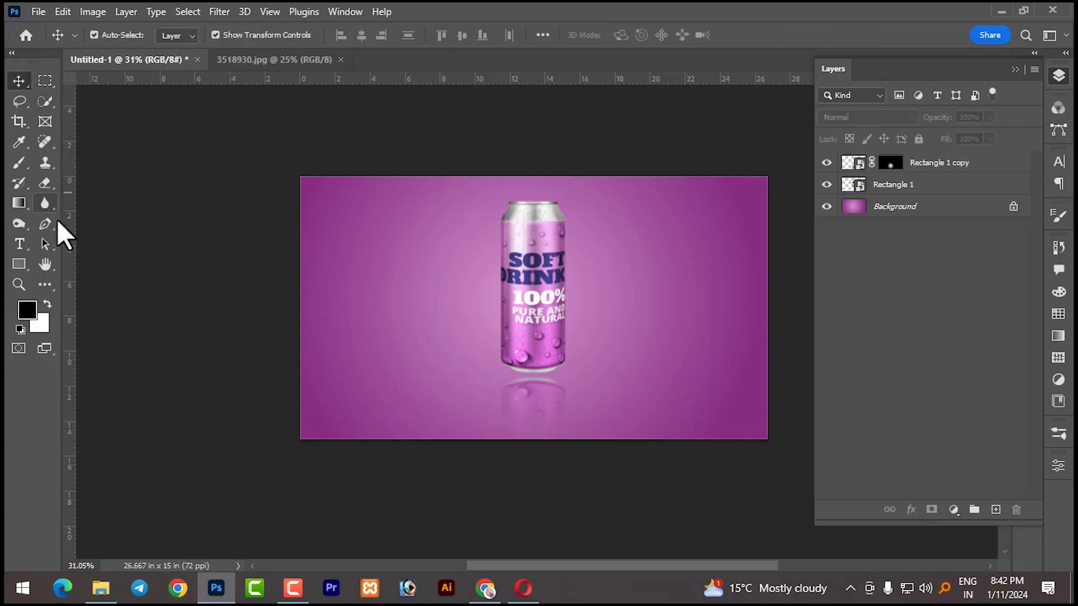
Create a new empty layer and place it between the Background and Rectangle 1 layers
{"action": "left_click", "coordinate": [915, 164]}
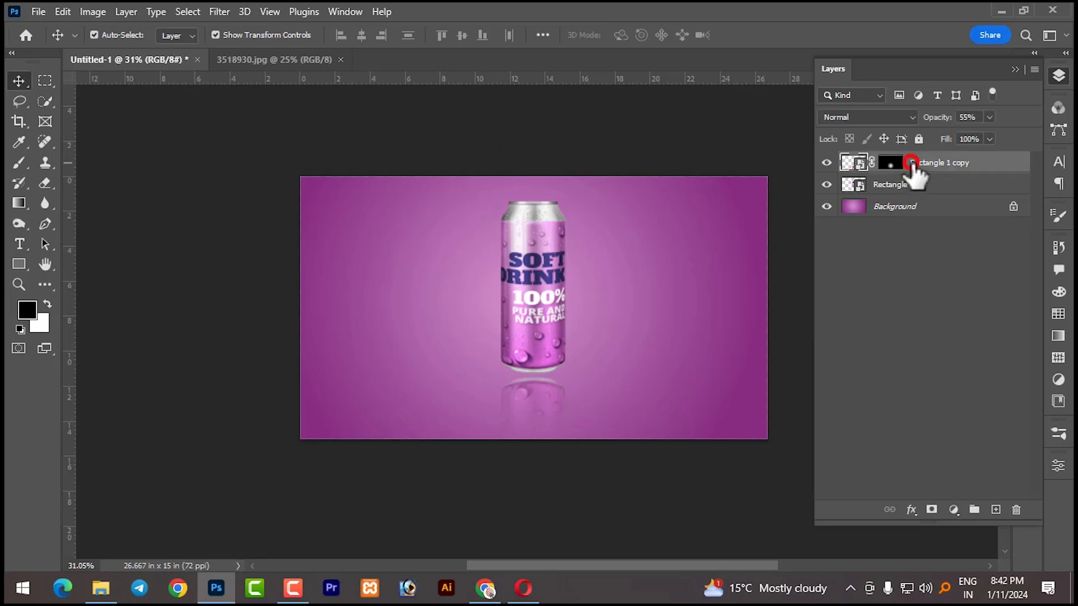
{"action": "left_click", "coordinate": [933, 188]}
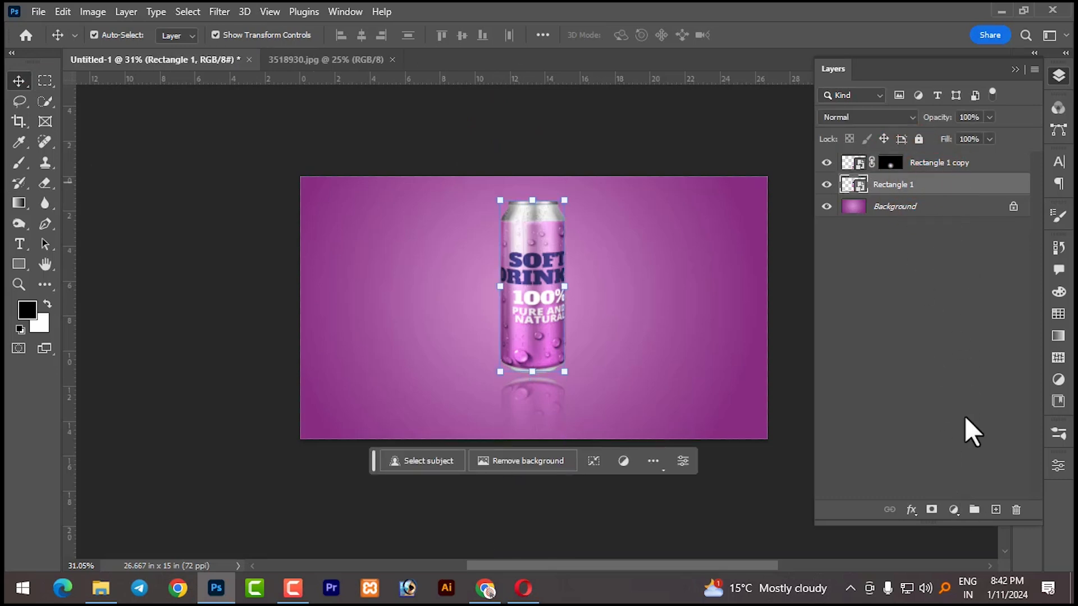
{"action": "left_click", "coordinate": [995, 509]}
{"action": "left_click_drag", "start_coordinate": [898, 185], "coordinate": [909, 219]}
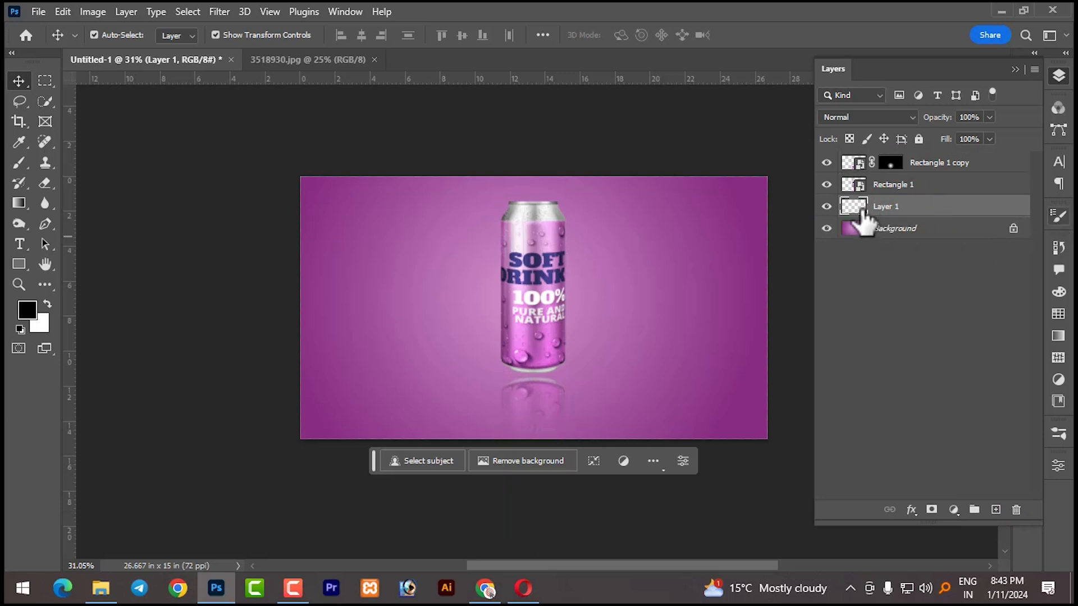
Set up the Brush tool with the Soft Round preset, 100% opacity and 100% flow
{"action": "left_click", "coordinate": [19, 171]}
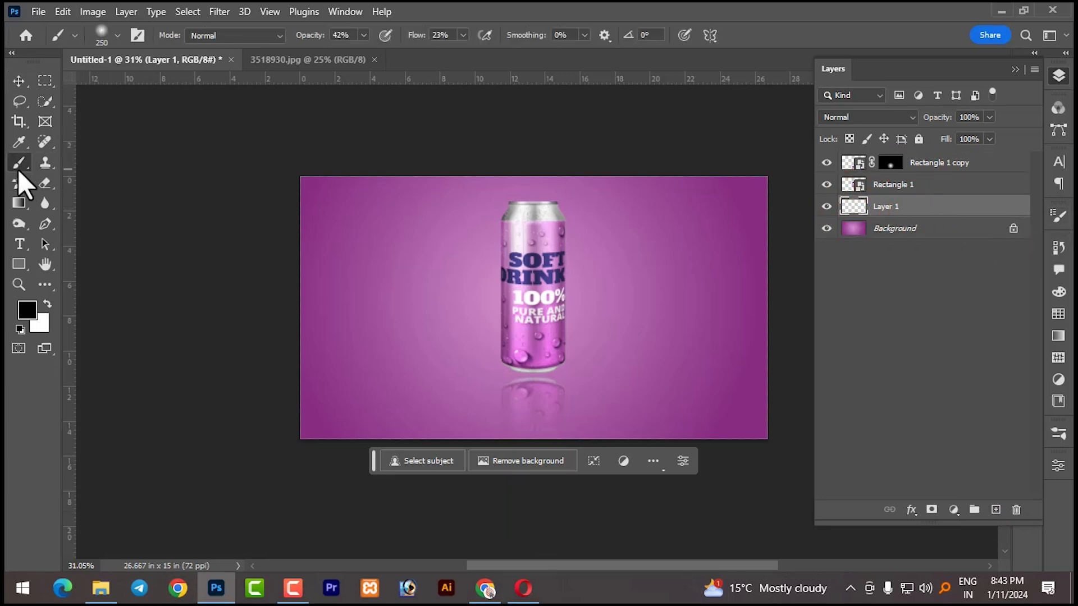
{"action": "left_click", "coordinate": [102, 35]}
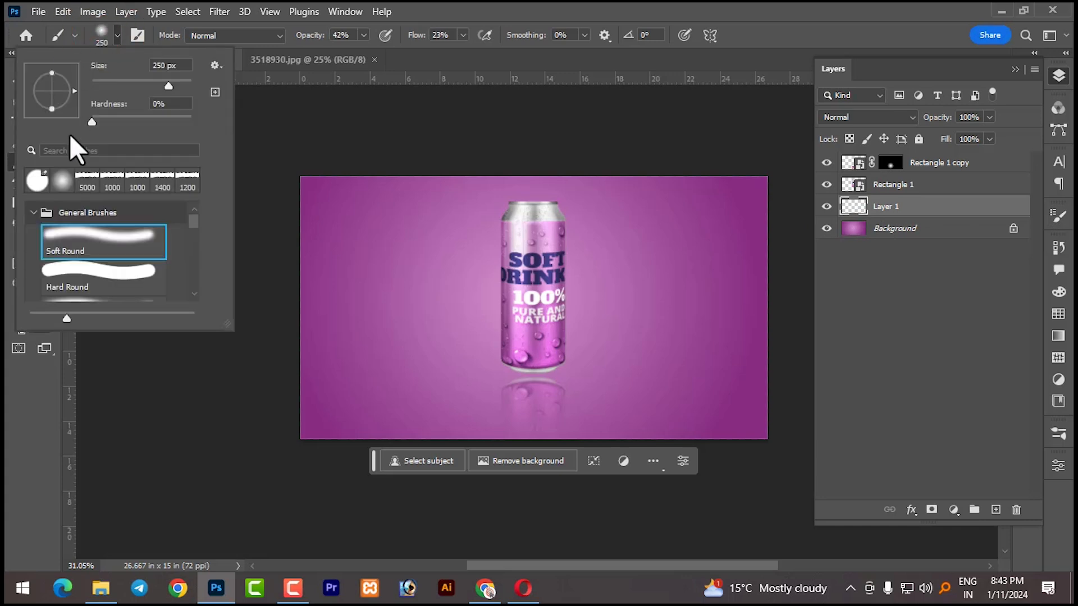
{"action": "left_click", "coordinate": [112, 245]}
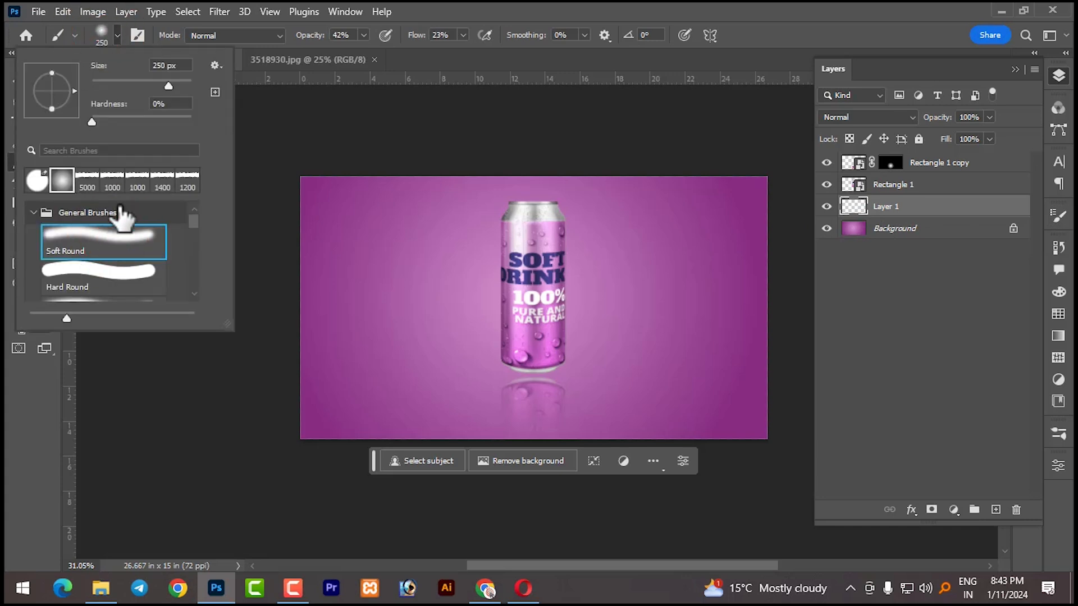
{"action": "left_click", "coordinate": [364, 35]}
{"action": "mouse_move", "coordinate": [361, 53]}
{"action": "left_mouse_down"}
{"action": "mouse_move", "coordinate": [460, 41]}
{"action": "mouse_move", "coordinate": [546, 50]}
{"action": "left_mouse_up"}
{"action": "left_click", "coordinate": [463, 35]}
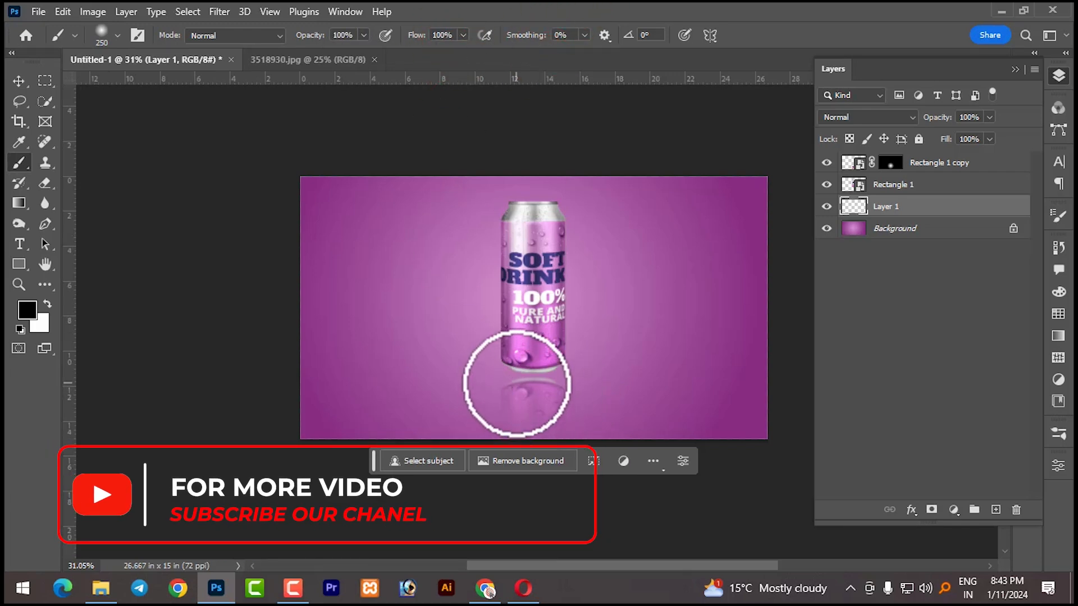
Enlarge the brush to 600 px and paint one soft black dab on Layer 1 at the can's base
{"action": "key", "text": "bracketright"}
{"action": "key", "text": "bracketright"}
{"action": "key", "text": "bracketright"}
{"action": "key", "text": "bracketright"}
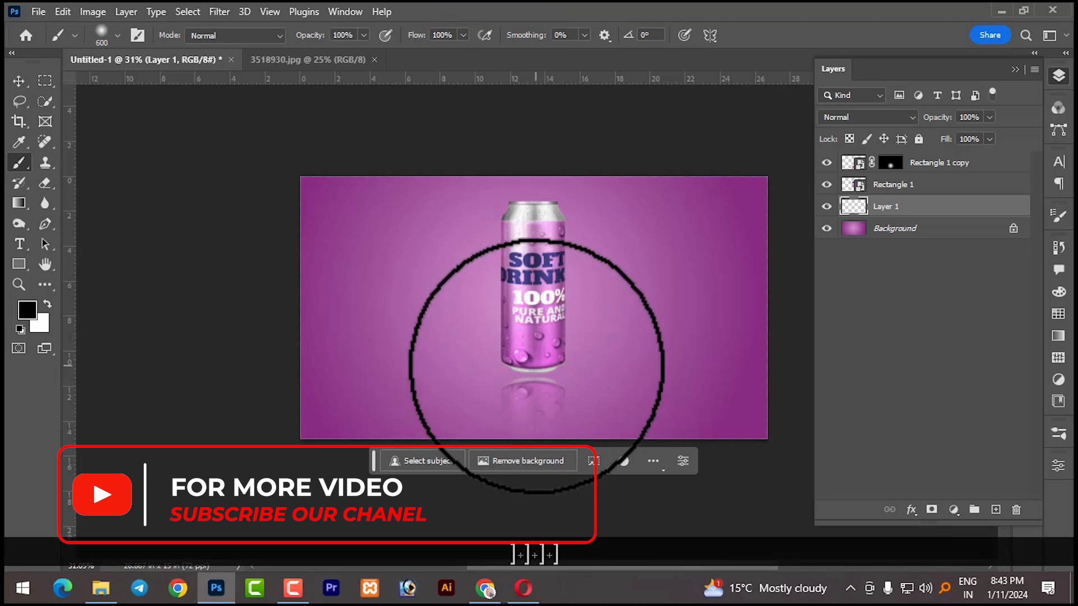
{"action": "left_click", "coordinate": [536, 366]}
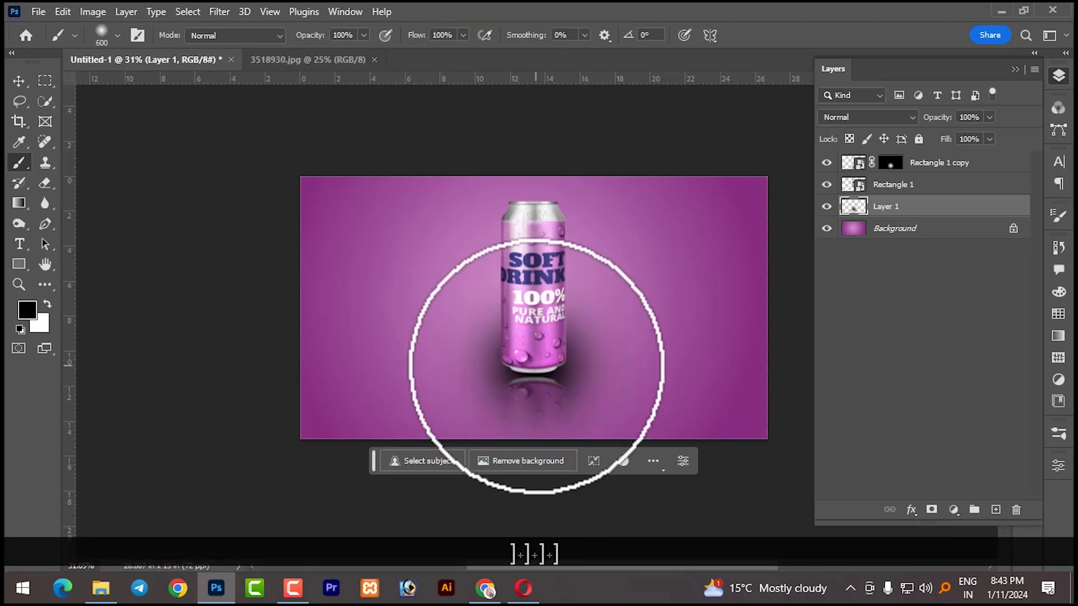
Squash the black dab to about 4.8% height and narrow it into a thin shadow centred under the can's base
{"action": "left_click", "coordinate": [18, 81]}
{"action": "key", "text": "shift+alt"}
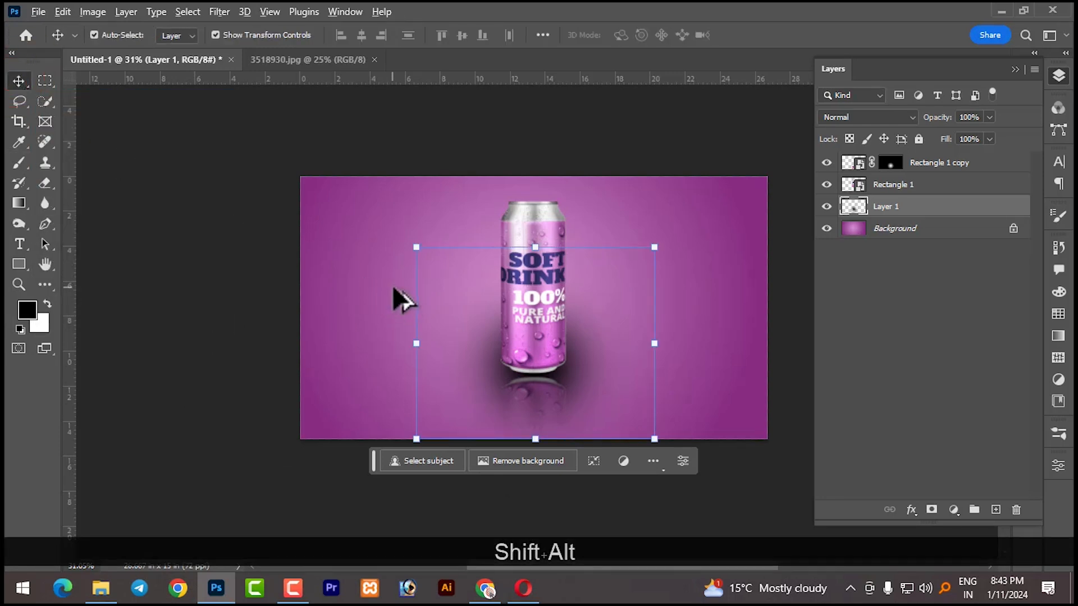
{"action": "left_click_drag", "start_coordinate": [538, 247], "coordinate": [490, 371]}
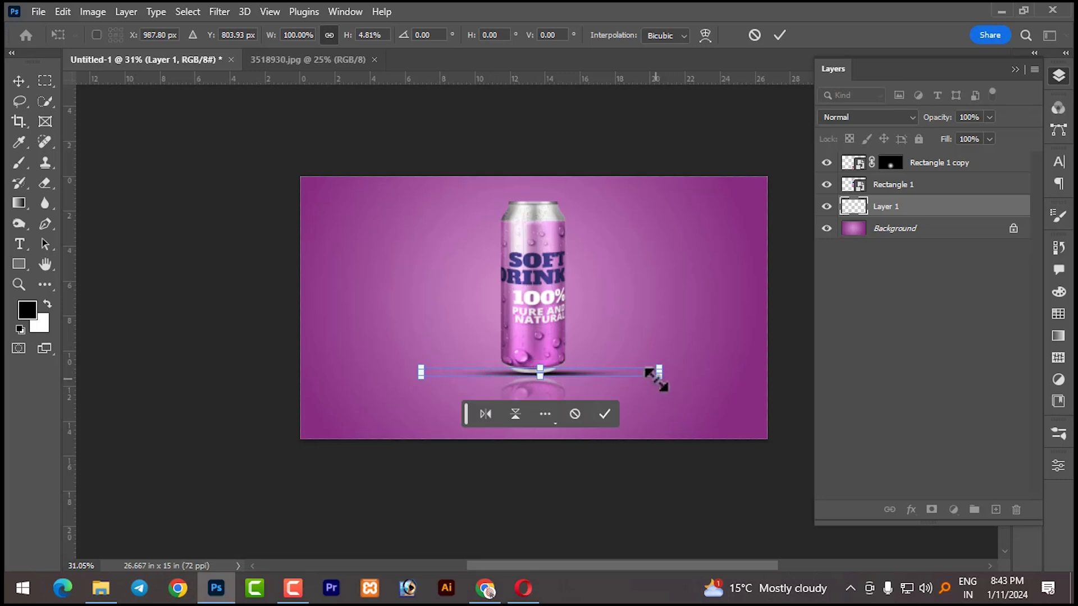
{"action": "left_click_drag", "start_coordinate": [659, 373], "coordinate": [567, 373]}
{"action": "left_click", "coordinate": [600, 412]}
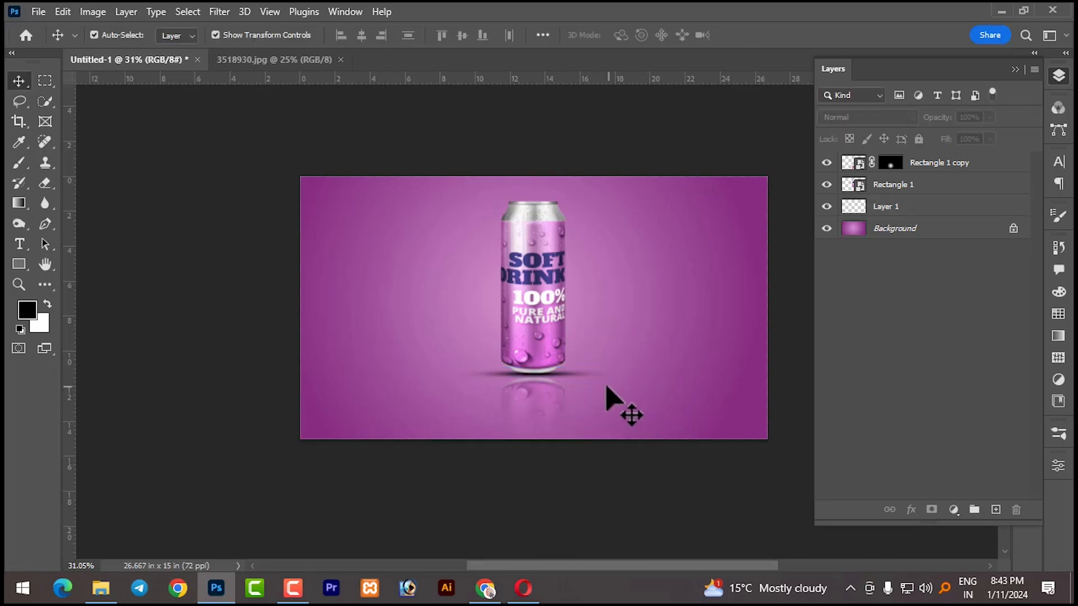
Set the opacity of the shadow on Layer 1 to 78%
{"action": "left_click", "coordinate": [561, 379]}
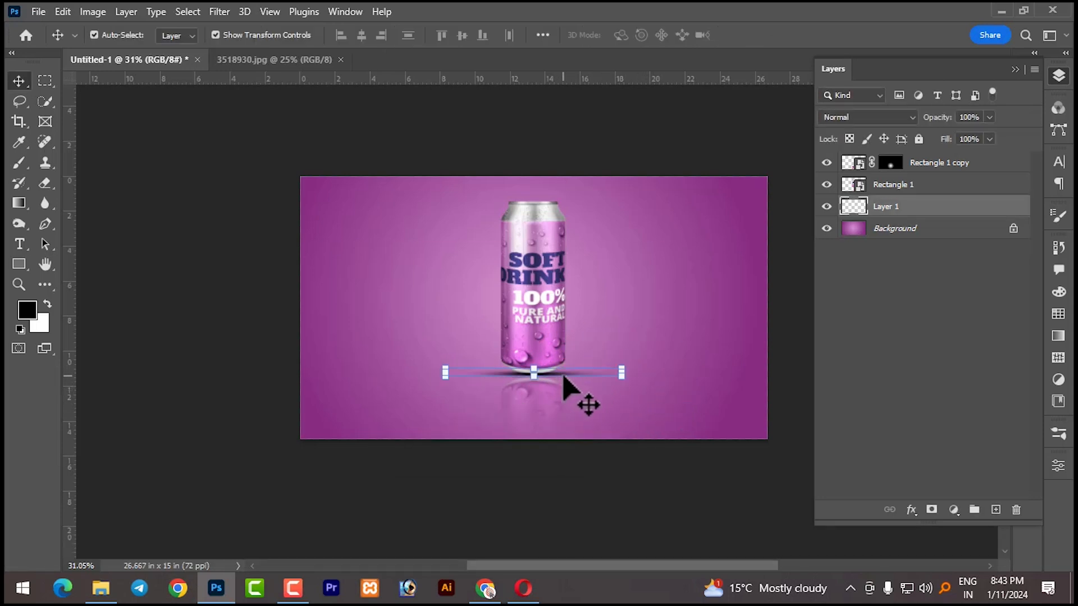
{"action": "left_click", "coordinate": [989, 116]}
{"action": "left_click_drag", "start_coordinate": [993, 135], "coordinate": [974, 134]}
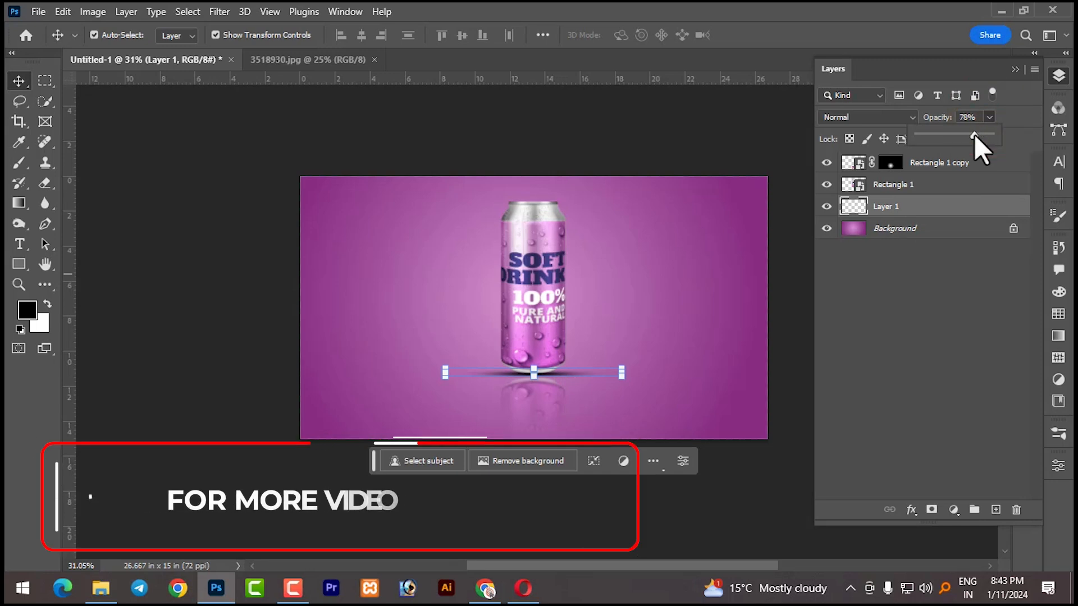
{"action": "left_click", "coordinate": [699, 162]}
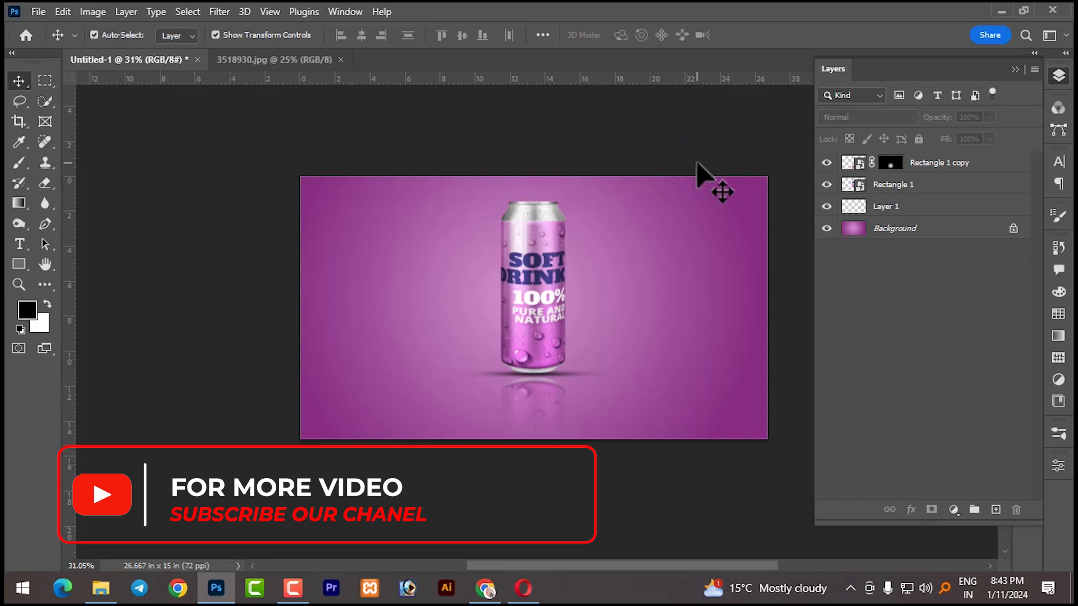
Place light_ray.jpg from the SOURCE FILE 62 folder over the can and enlarge it until its lower edge reaches the can's base
{"action": "left_click", "coordinate": [101, 588]}
{"action": "left_click", "coordinate": [449, 140]}
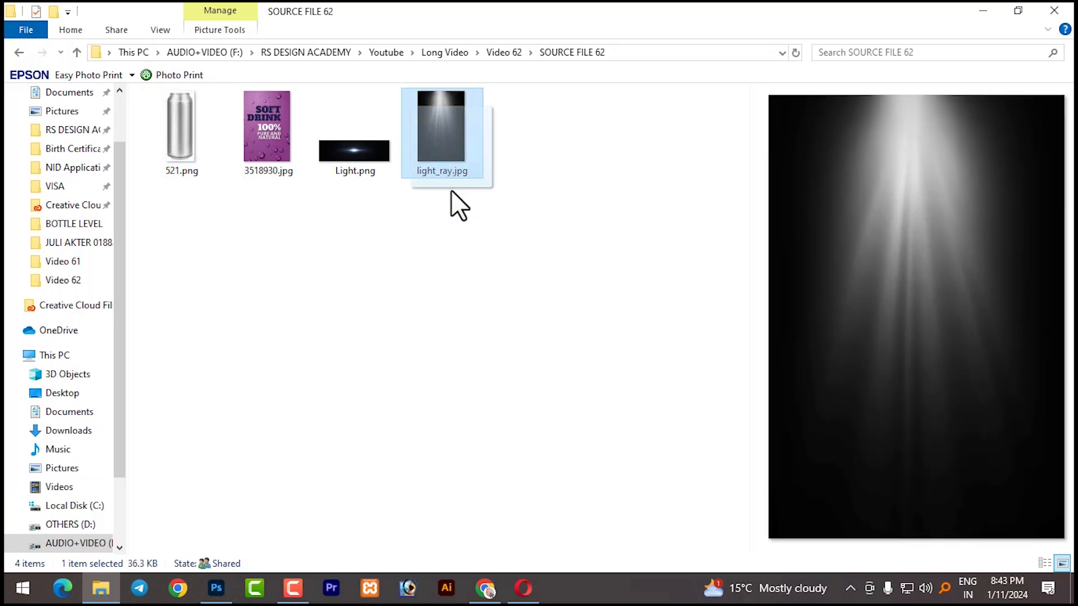
{"action": "left_click_drag", "start_coordinate": [450, 190], "coordinate": [536, 193]}
{"action": "left_click_drag", "start_coordinate": [503, 259], "coordinate": [469, 311]}
{"action": "left_click_drag", "start_coordinate": [562, 311], "coordinate": [602, 353]}
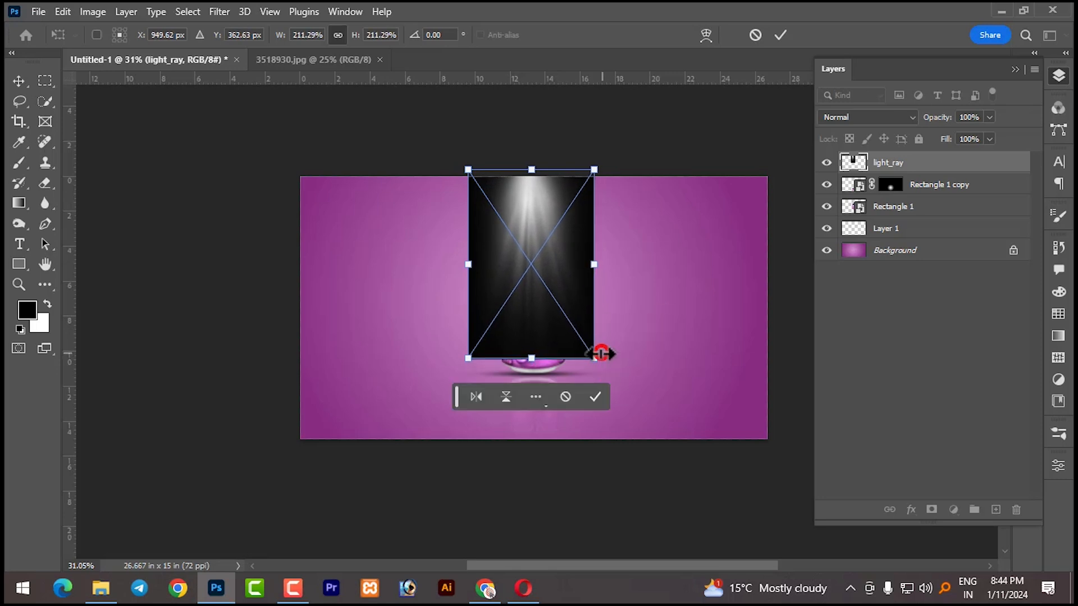
{"action": "left_click", "coordinate": [594, 399]}
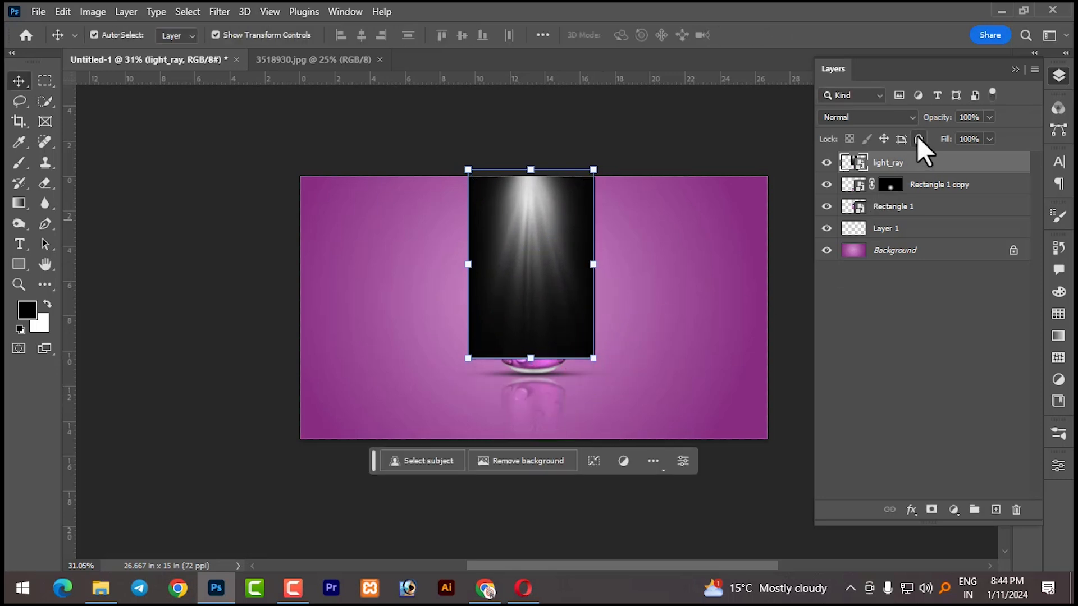
{"action": "left_click_drag", "start_coordinate": [531, 357], "coordinate": [533, 372]}
{"action": "left_click", "coordinate": [595, 410]}
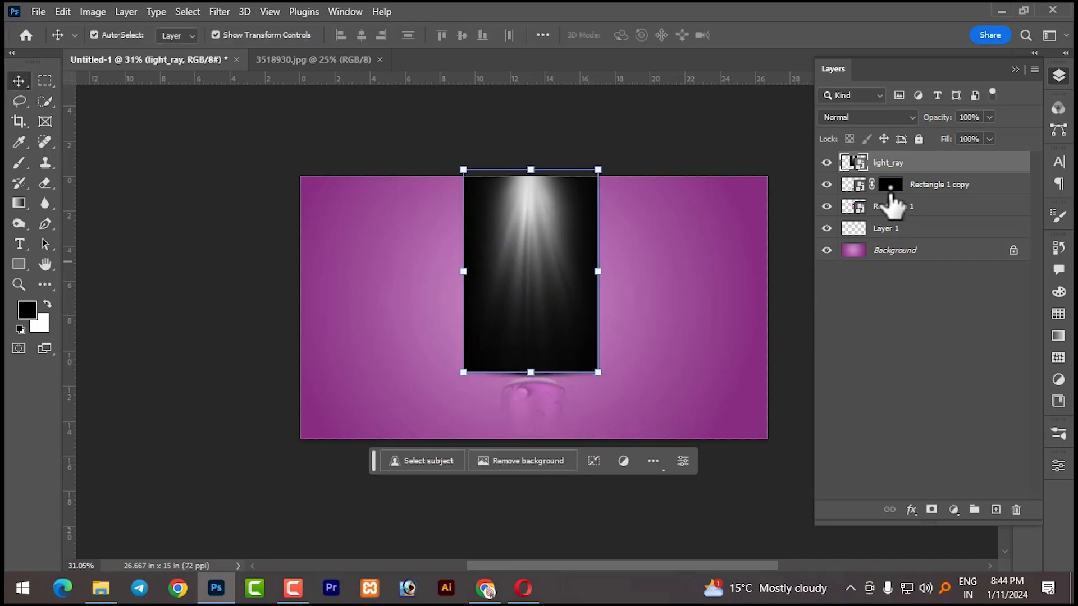
Set the light_ray layer's blend mode to Screen and move it up so the beam falls onto the can's lid
{"action": "left_click", "coordinate": [892, 118]}
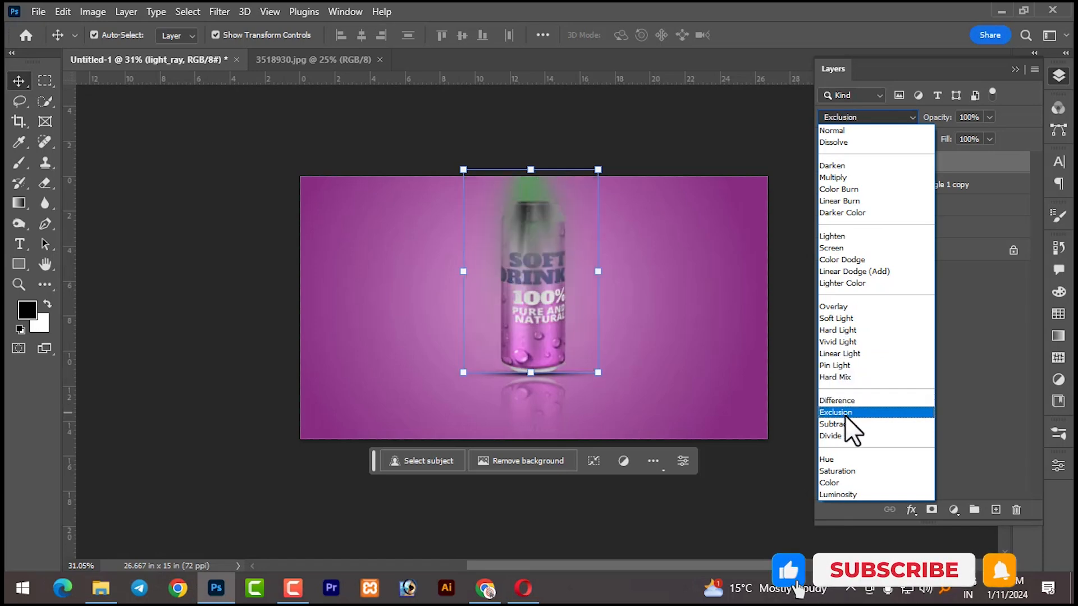
{"action": "left_click", "coordinate": [830, 249]}
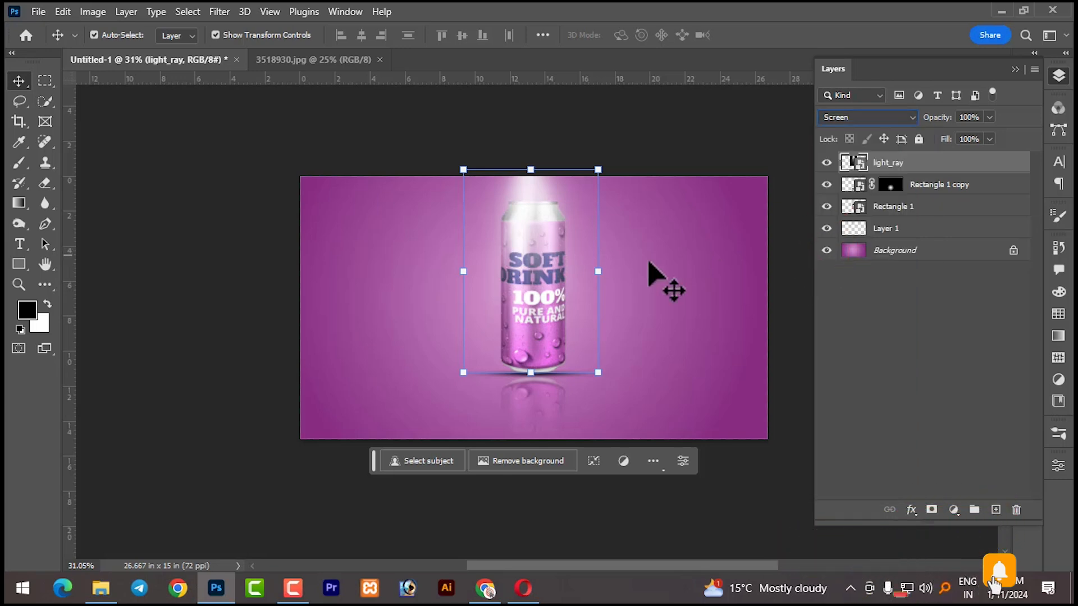
{"action": "left_click_drag", "start_coordinate": [534, 208], "coordinate": [528, 184]}
{"action": "left_click_drag", "start_coordinate": [530, 179], "coordinate": [537, 192]}
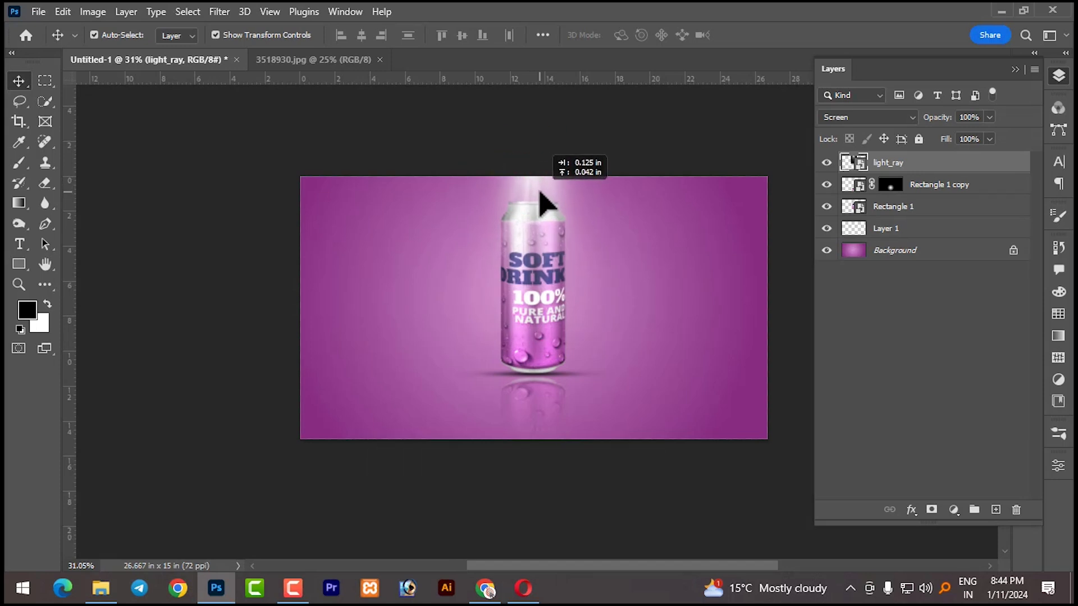
{"action": "left_click_drag", "start_coordinate": [540, 192], "coordinate": [540, 192]}
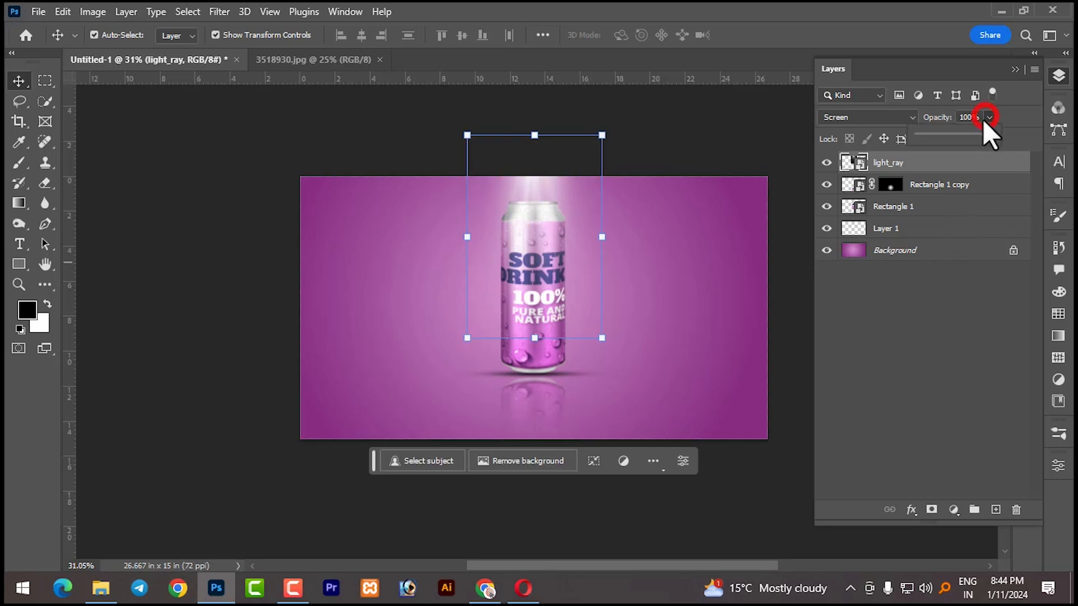
Set the light_ray layer's opacity to 71% and widen the beam evenly to both sides of the can
{"action": "left_click_drag", "start_coordinate": [974, 134], "coordinate": [969, 135]}
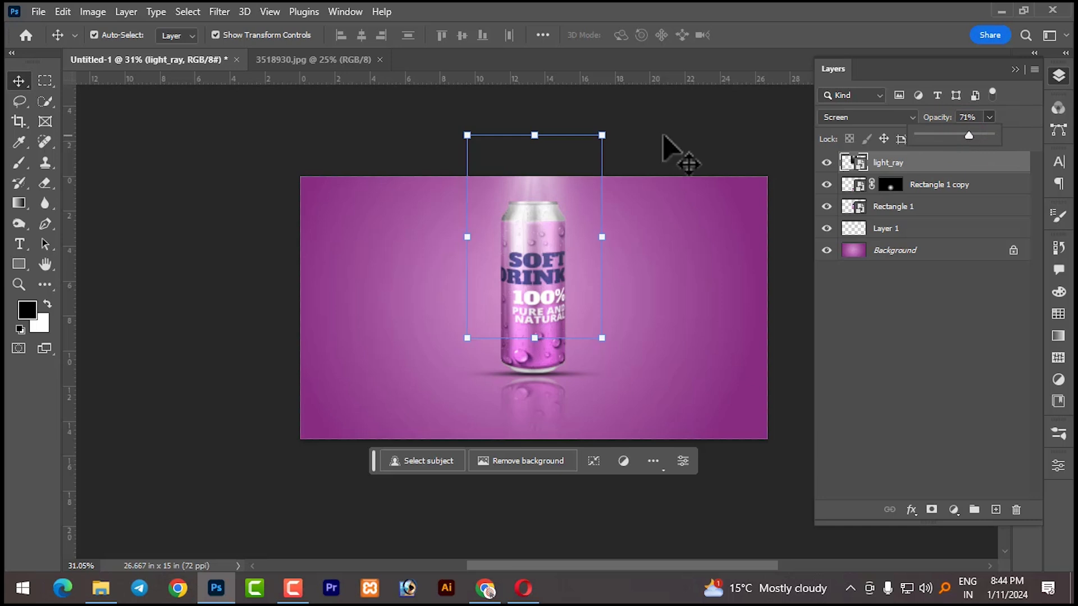
{"action": "left_click", "coordinate": [720, 148]}
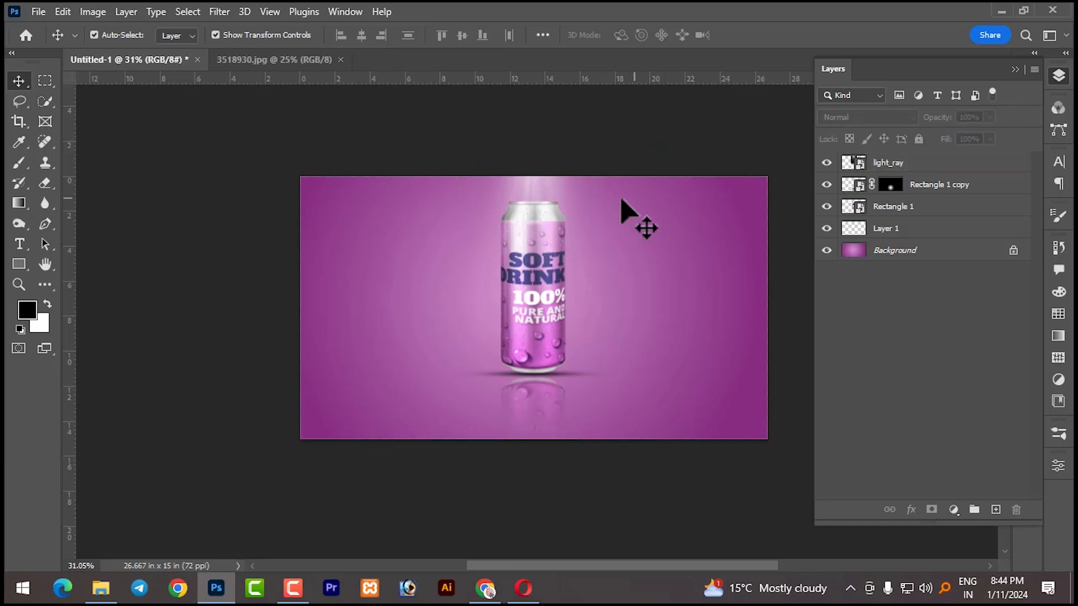
{"action": "left_click", "coordinate": [533, 197]}
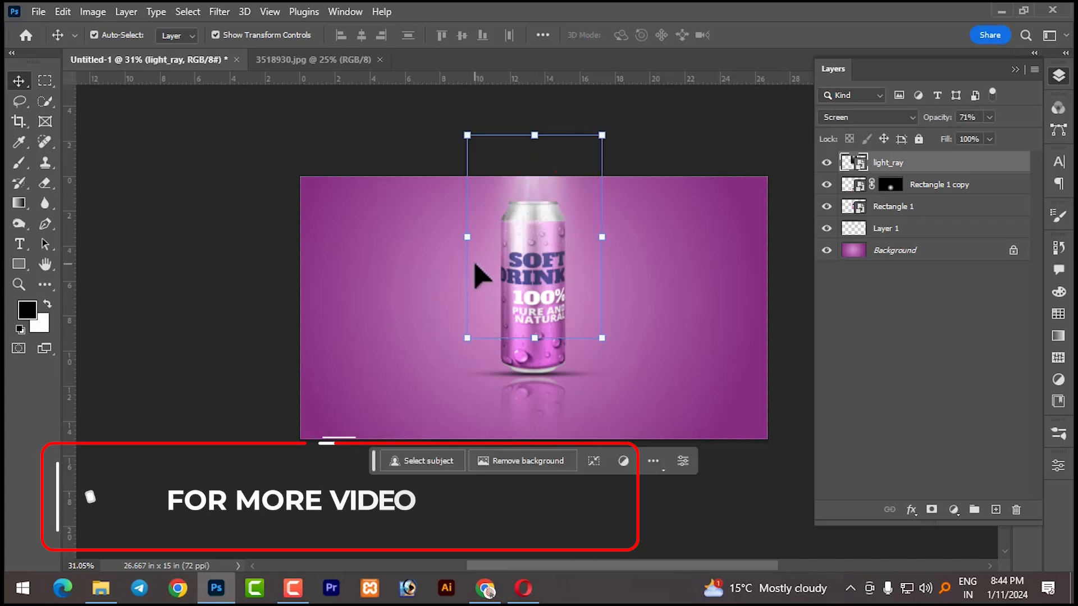
{"action": "left_click_drag", "start_coordinate": [604, 237], "coordinate": [659, 233]}
{"action": "left_click", "coordinate": [606, 376]}
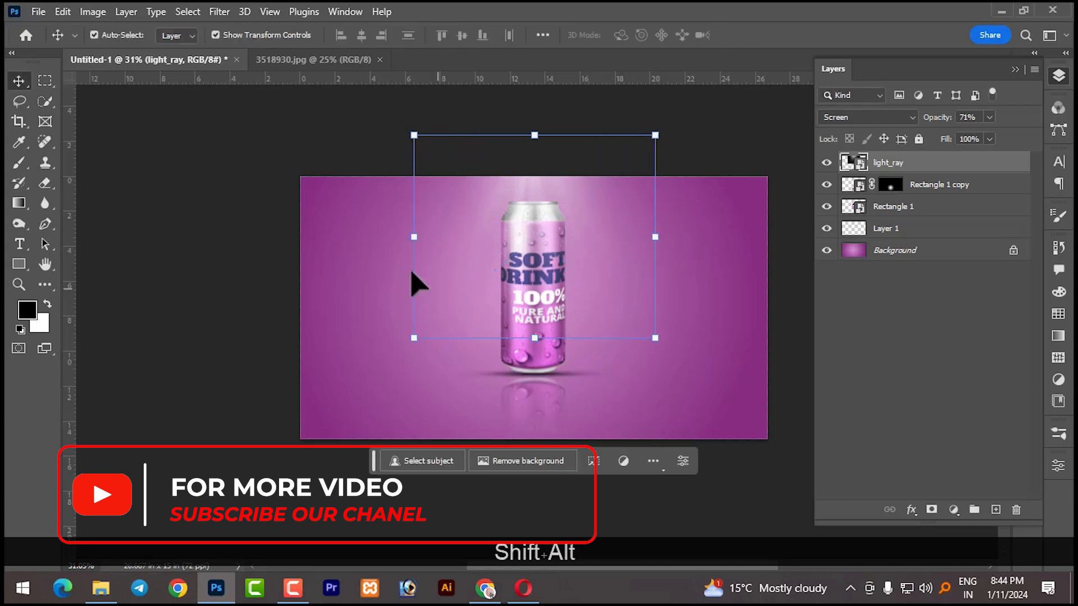
{"action": "left_click", "coordinate": [286, 181]}
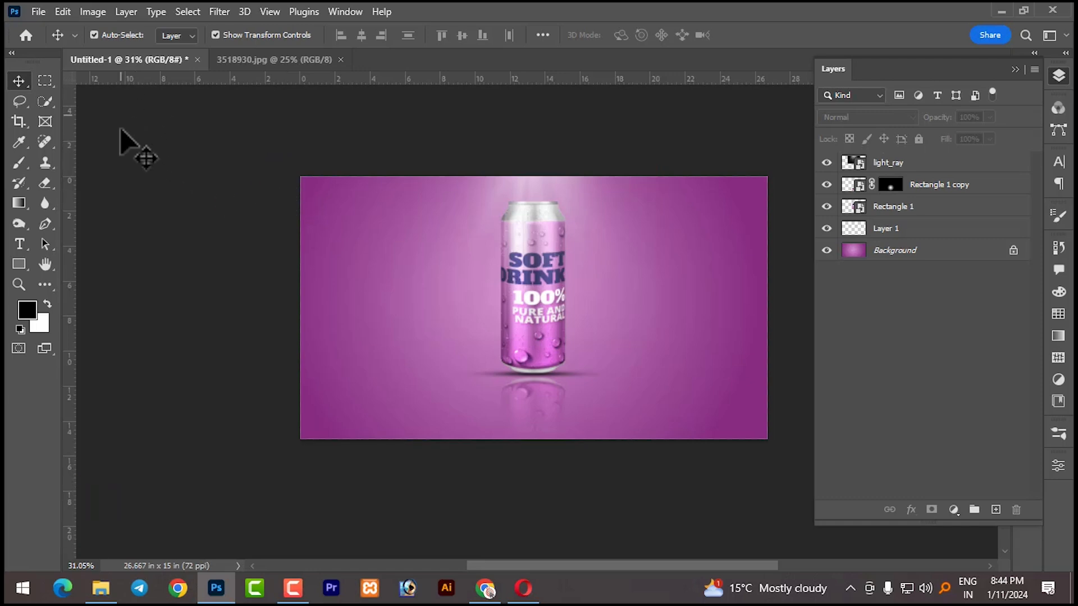
Place the Light flare image across the upper part of the can and set its blend mode to Screen
{"action": "left_click", "coordinate": [101, 588]}
{"action": "left_click_drag", "start_coordinate": [346, 147], "coordinate": [524, 252]}
{"action": "left_click_drag", "start_coordinate": [537, 320], "coordinate": [530, 235]}
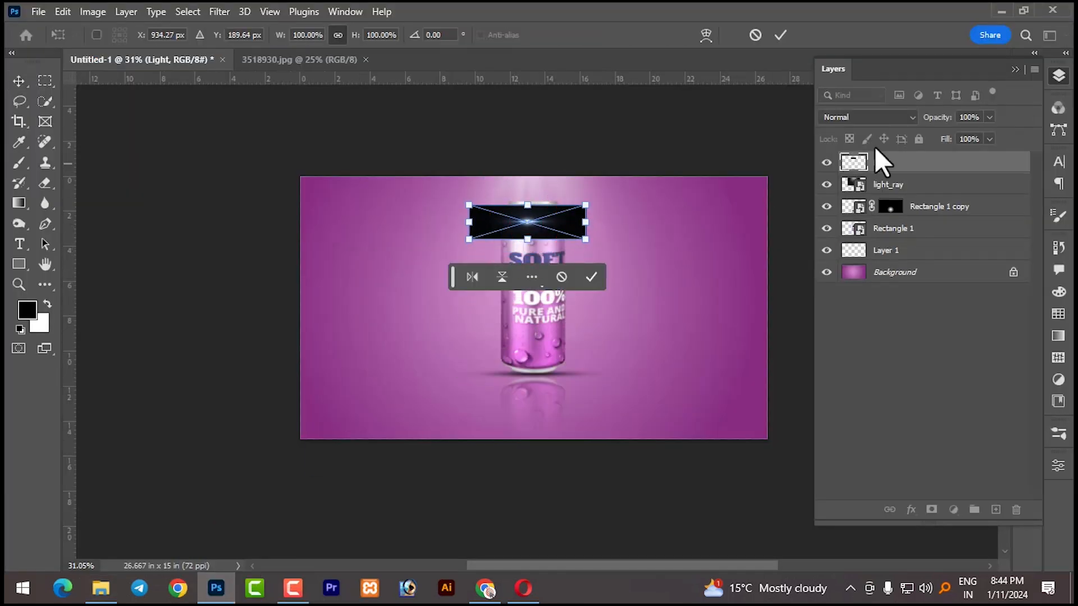
{"action": "left_click", "coordinate": [880, 116]}
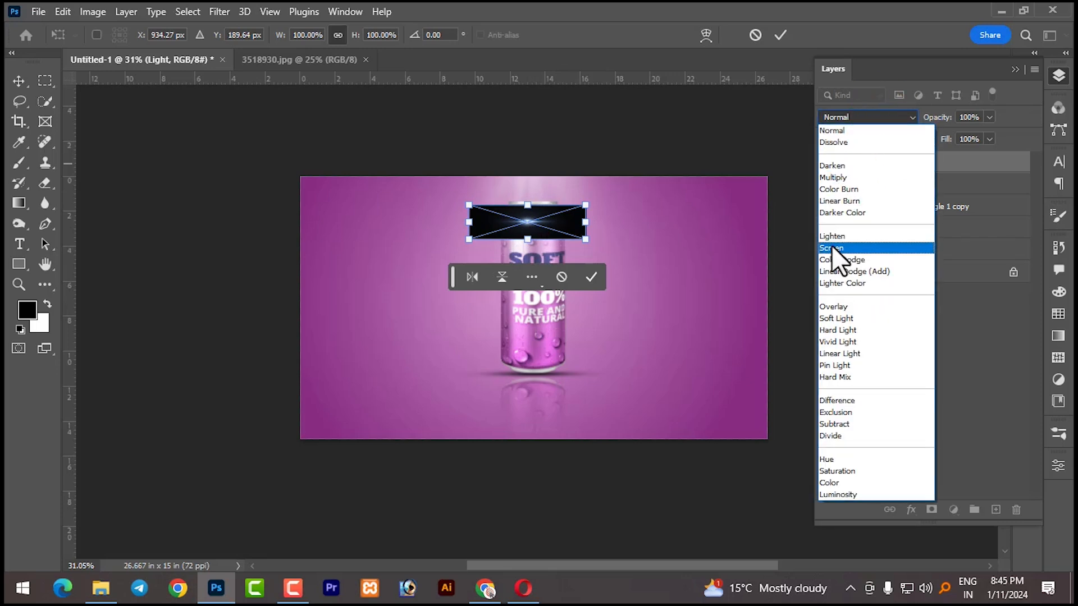
{"action": "left_click", "coordinate": [831, 248]}
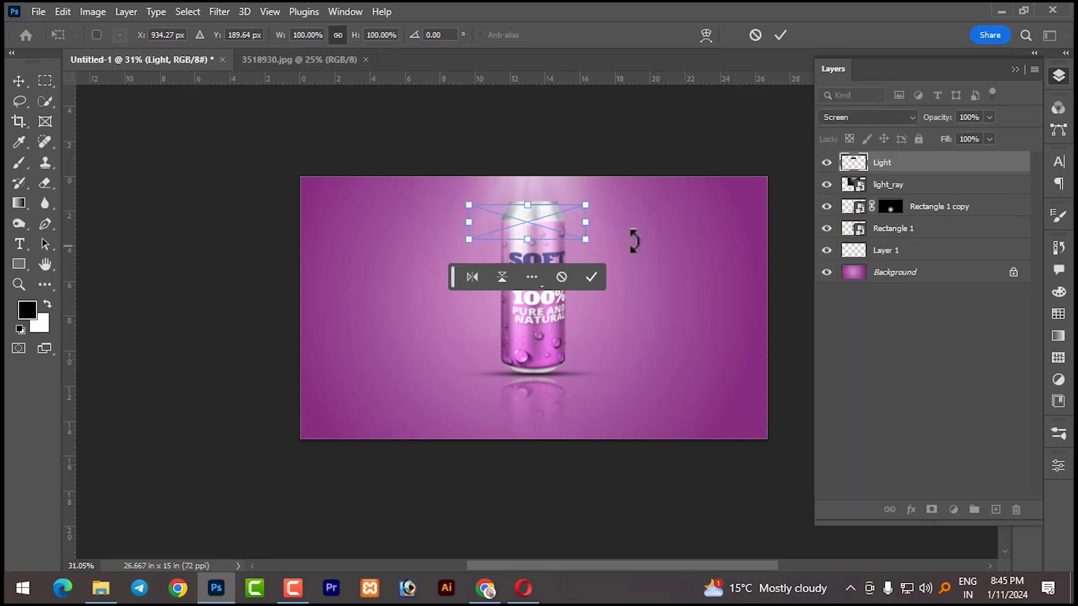
Shift the Light flare slightly left and up so it sits over the can's left shoulder, and commit the placement
{"action": "scroll", "coordinate": [566, 254], "scroll_direction": "up", "scroll_amount": 3}
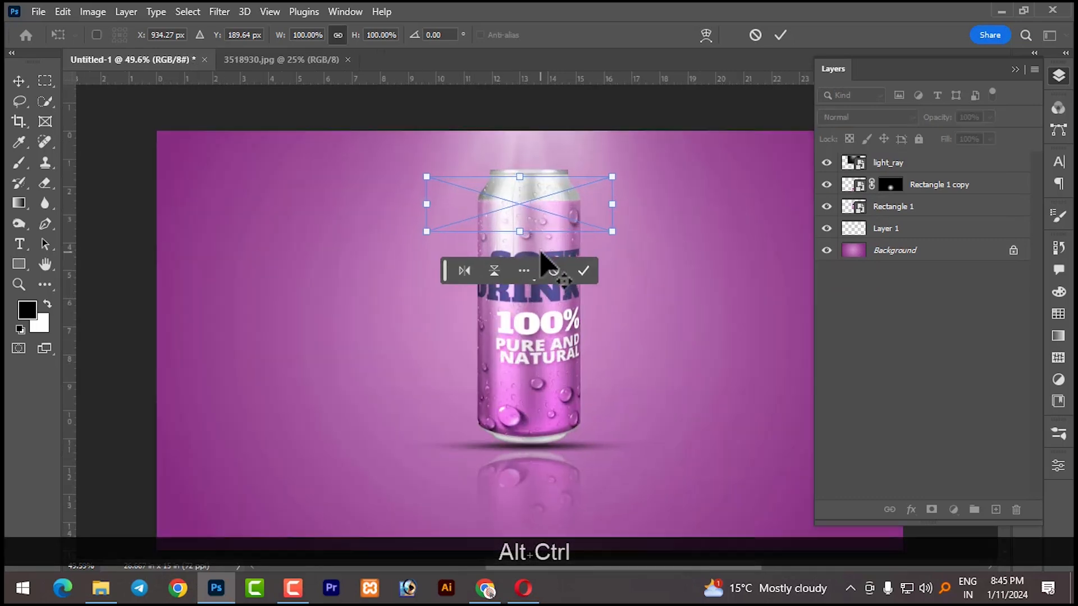
{"action": "left_click_drag", "start_coordinate": [526, 198], "coordinate": [508, 195]}
{"action": "left_click", "coordinate": [560, 264]}
{"action": "left_click", "coordinate": [720, 242]}
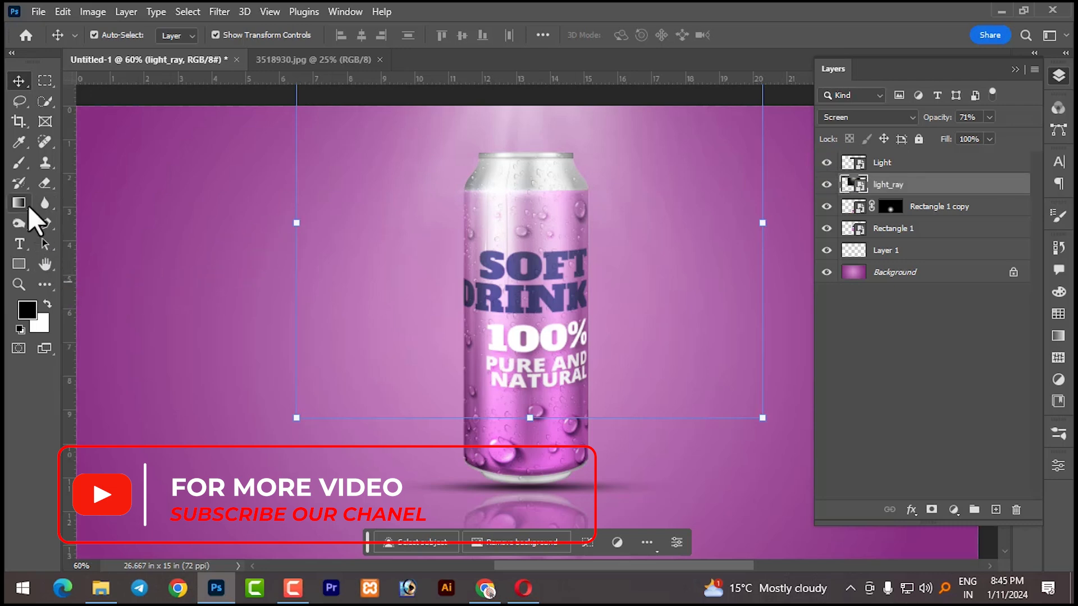
Rasterize the Light layer so the Eraser tool can work on it
{"action": "left_click", "coordinate": [47, 184]}
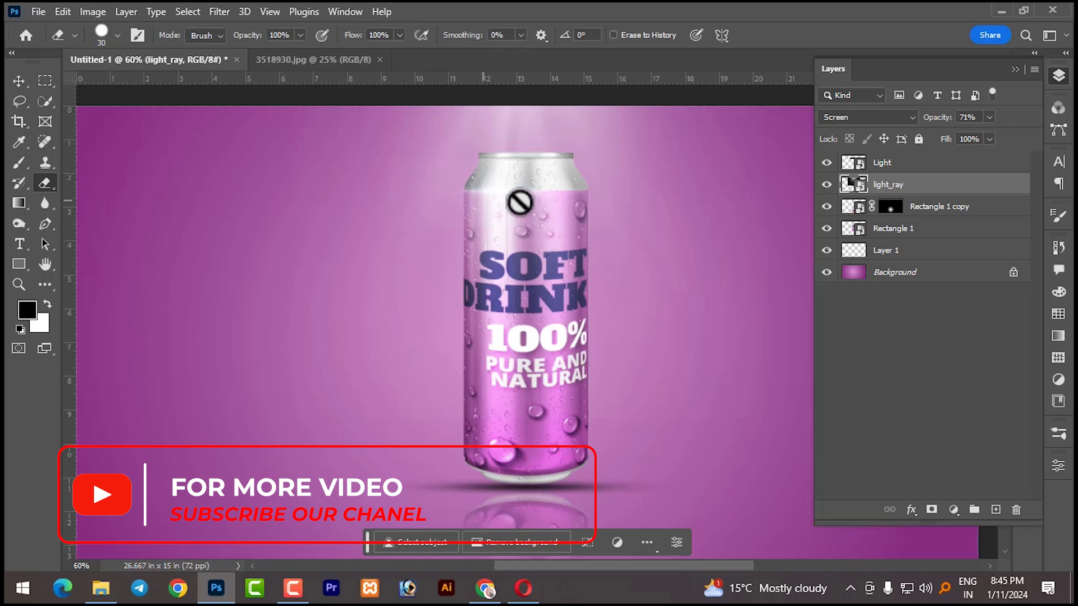
{"action": "left_click", "coordinate": [827, 162]}
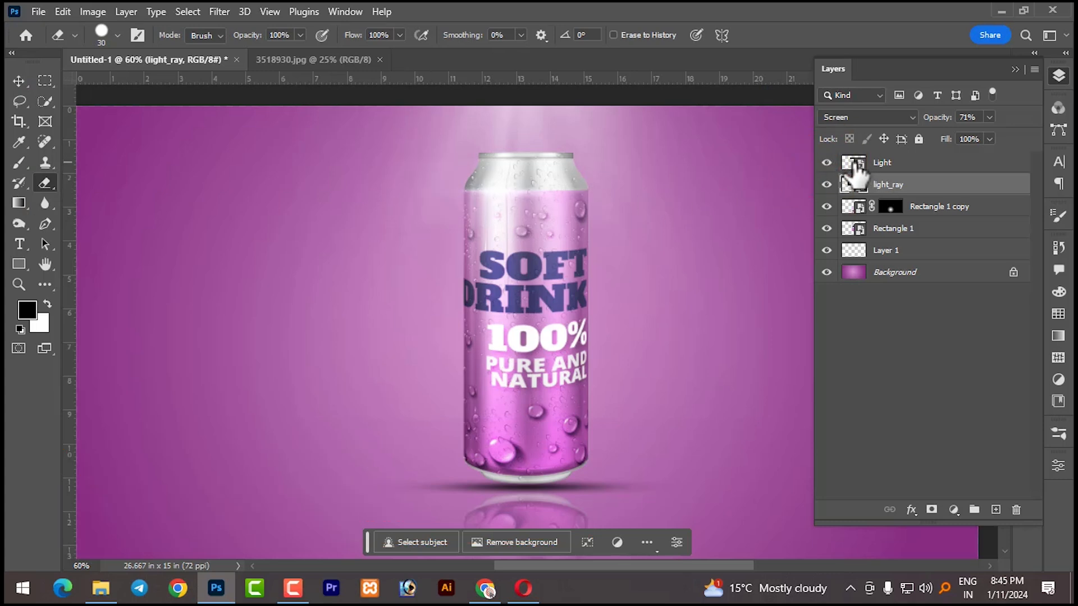
{"action": "left_click", "coordinate": [854, 166]}
{"action": "left_click", "coordinate": [354, 195]}
{"action": "left_click", "coordinate": [452, 231]}
Configure the eraser as a 70 px Soft Round brush with 17% flow
{"action": "key", "text": "bracketright"}
{"action": "key", "text": "bracketright"}
{"action": "key", "text": "bracketright"}
{"action": "key", "text": "bracketright"}
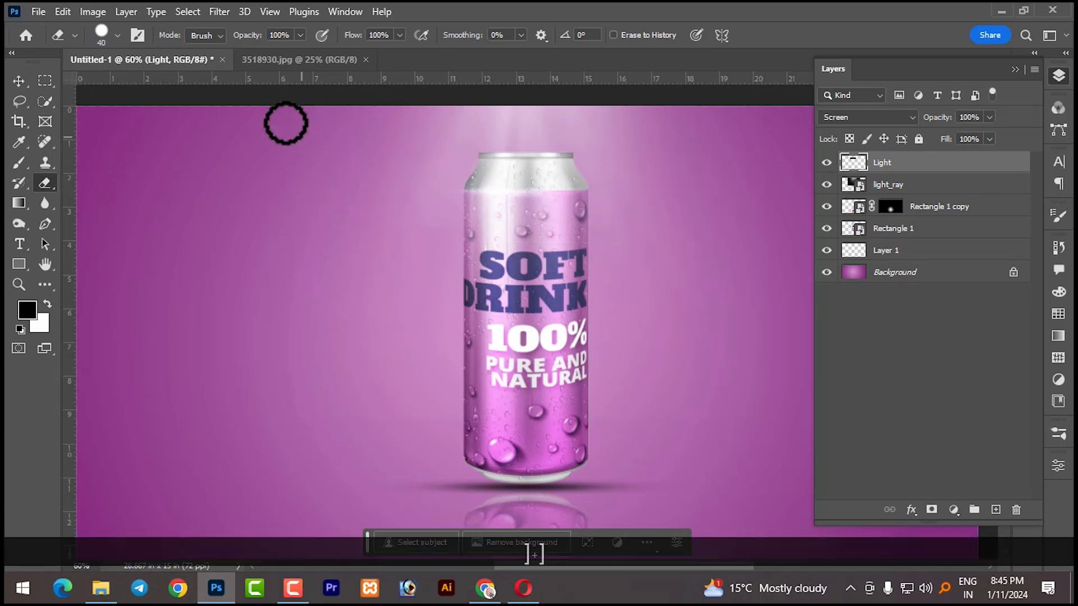
{"action": "left_click", "coordinate": [103, 43]}
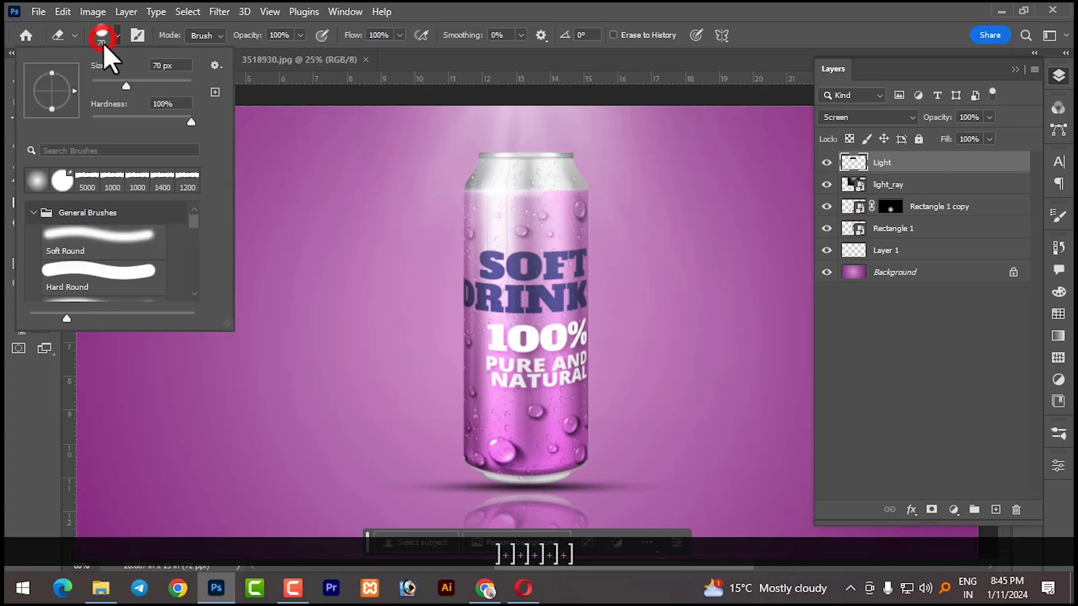
{"action": "left_click", "coordinate": [115, 245]}
{"action": "key", "text": "Return"}
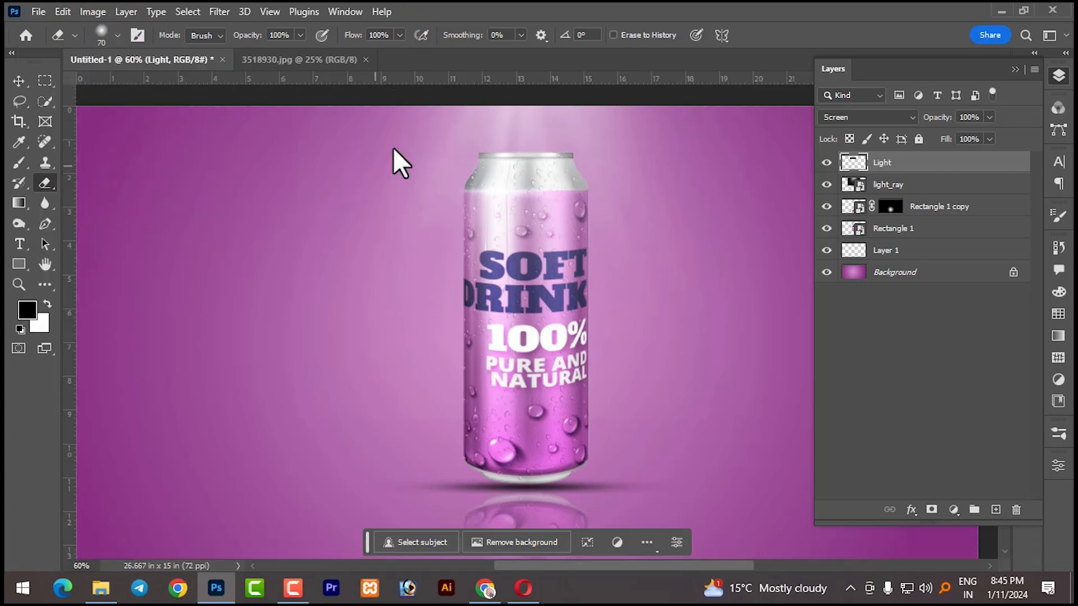
{"action": "left_click_drag", "start_coordinate": [386, 53], "coordinate": [339, 65]}
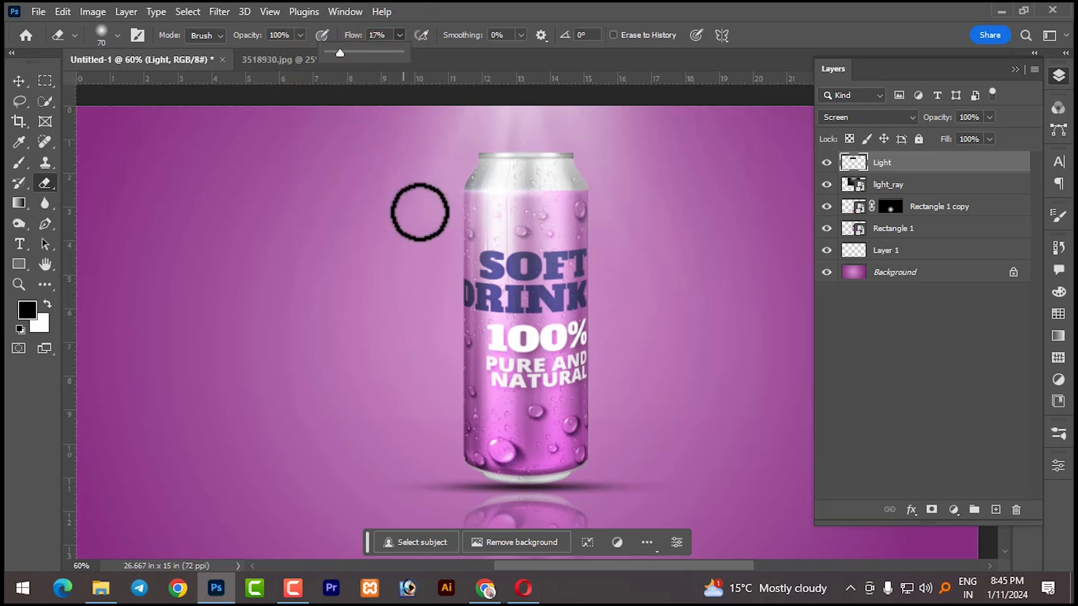
Softly erase the outer edge of the Light flare beside the can and enlarge the eraser brush to 100 px
{"action": "left_click", "coordinate": [374, 238]}
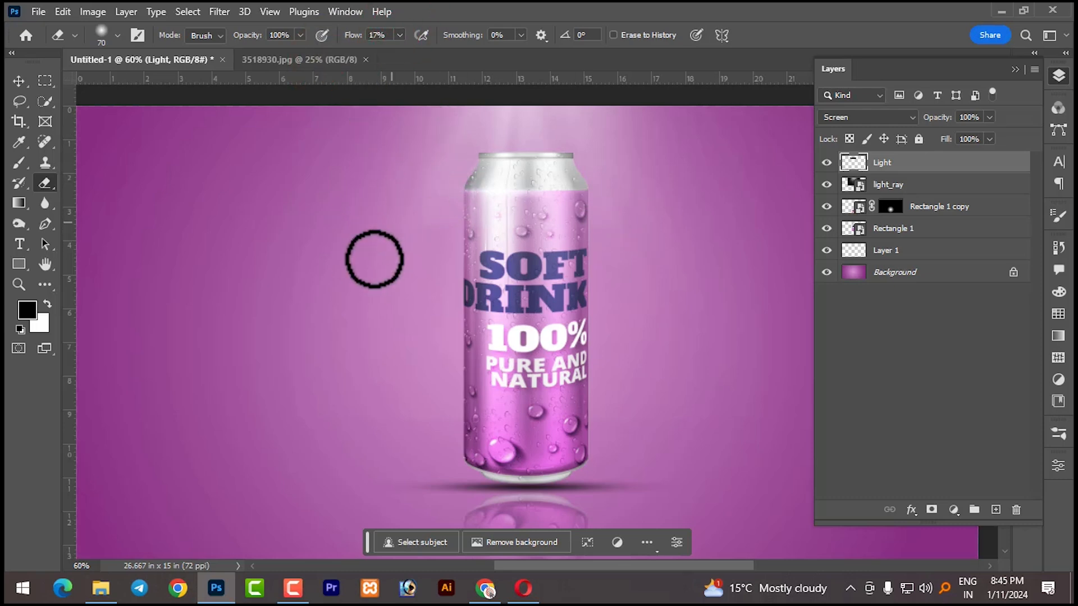
{"action": "left_click", "coordinate": [415, 209]}
{"action": "key", "text": "bracketright"}
{"action": "key", "text": "bracketright"}
{"action": "key", "text": "bracketright"}
Compare the can with and without the Light layer, and review the complete mockup
{"action": "left_click", "coordinate": [826, 163]}
{"action": "left_click", "coordinate": [826, 162]}
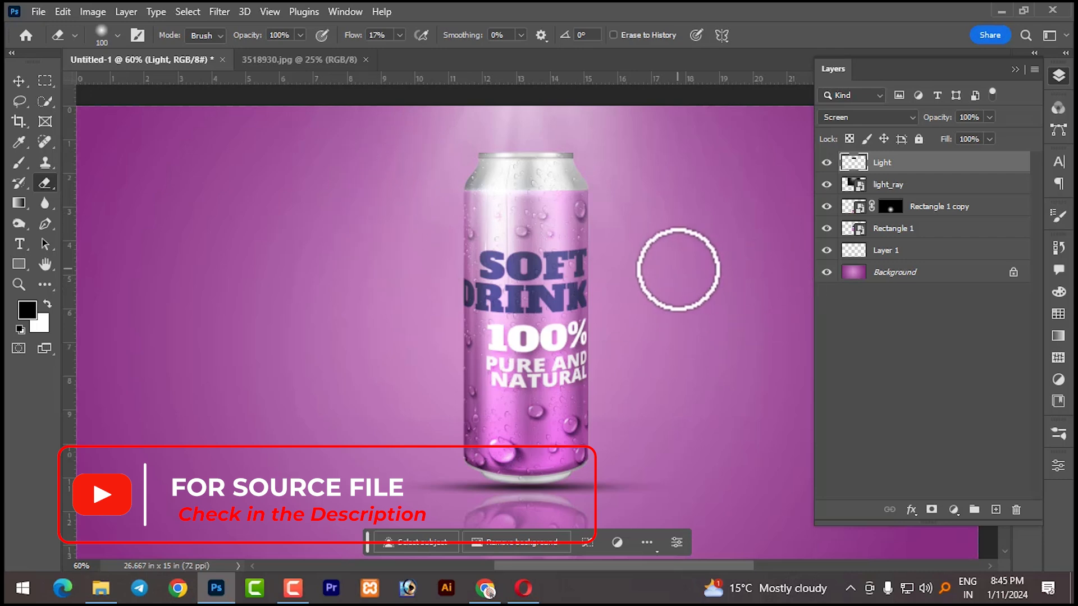
{"action": "scroll", "coordinate": [656, 264], "scroll_direction": "down", "scroll_amount": 2}
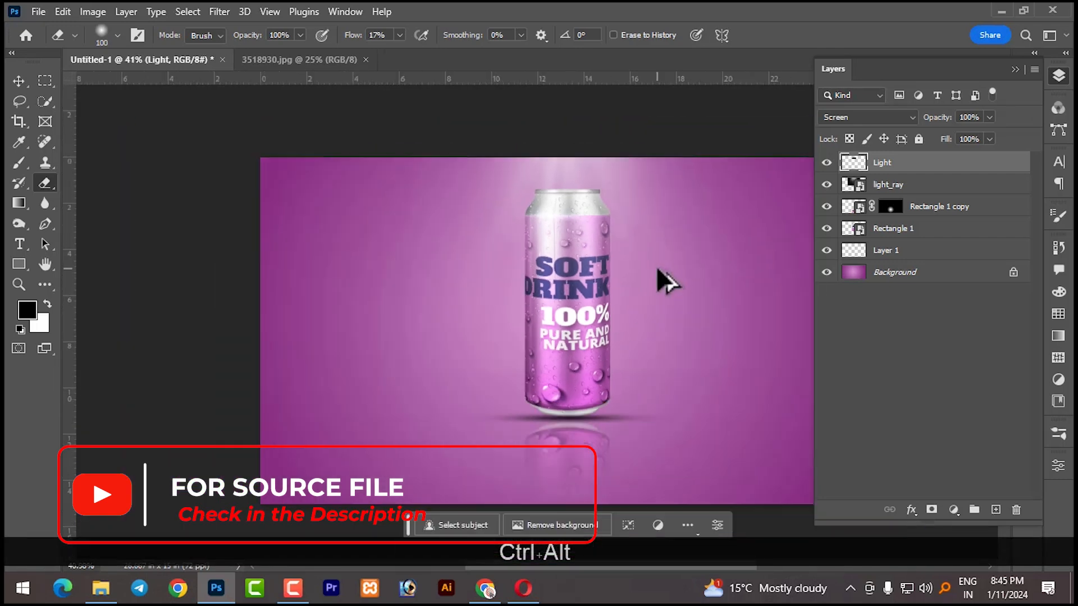
{"action": "left_click", "coordinate": [826, 162]}
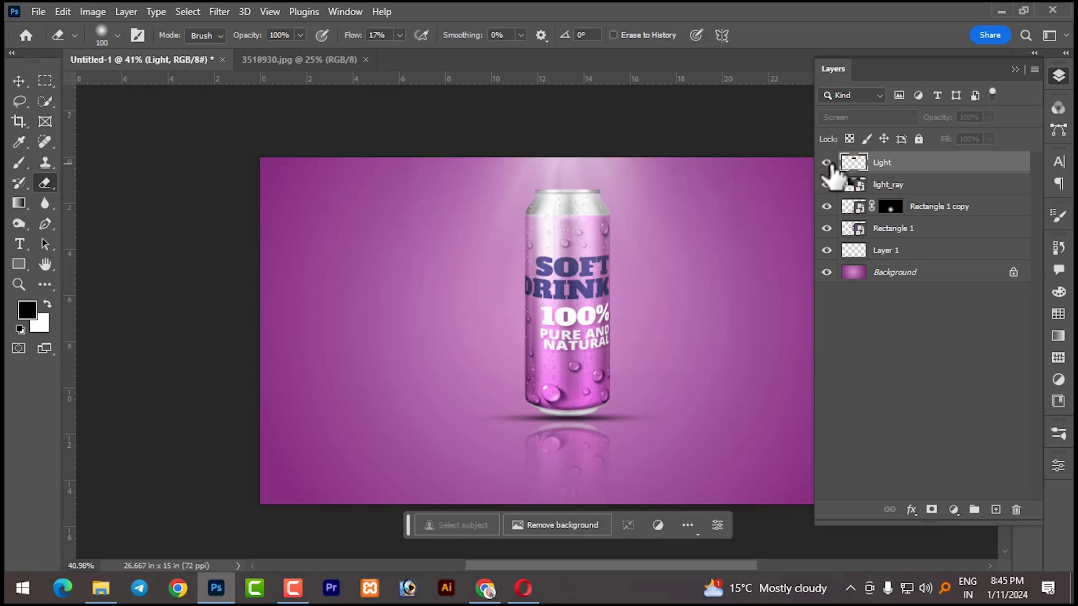
{"action": "left_click", "coordinate": [826, 162]}
{"action": "left_click", "coordinate": [17, 78]}
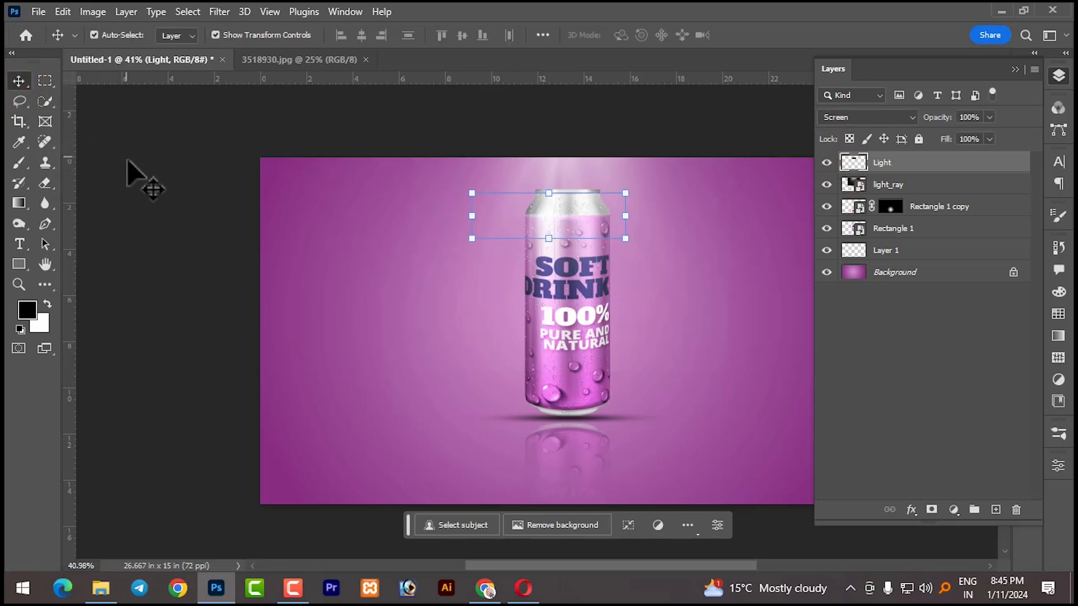
{"action": "scroll", "coordinate": [351, 265], "scroll_direction": "down", "scroll_amount": 3}
{"action": "scroll", "coordinate": [387, 283], "scroll_direction": "down", "scroll_amount": 1}
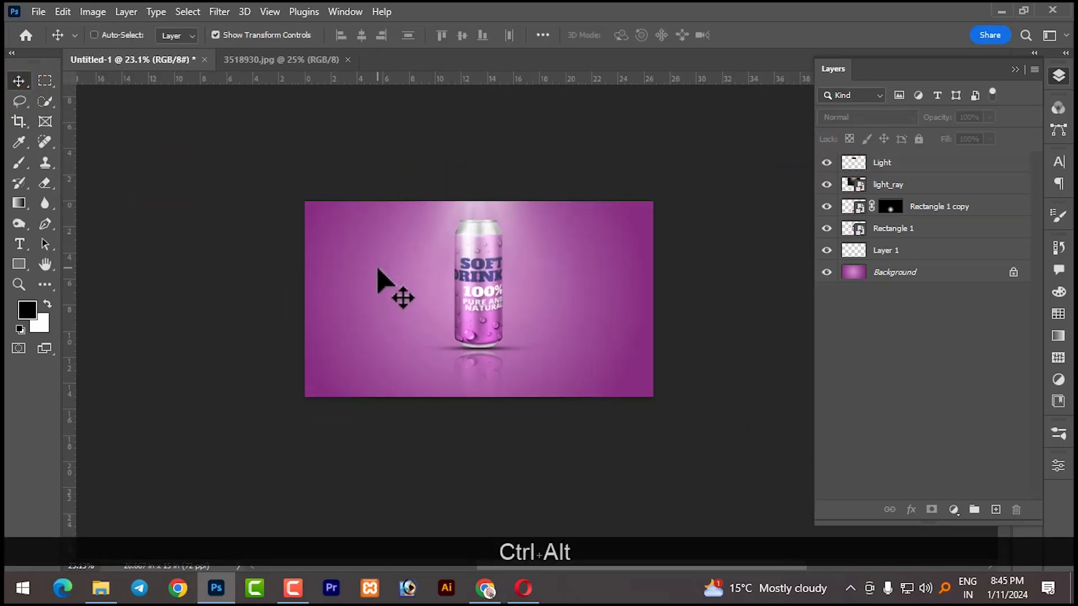
{"action": "scroll", "coordinate": [385, 281], "scroll_direction": "up", "scroll_amount": 2}
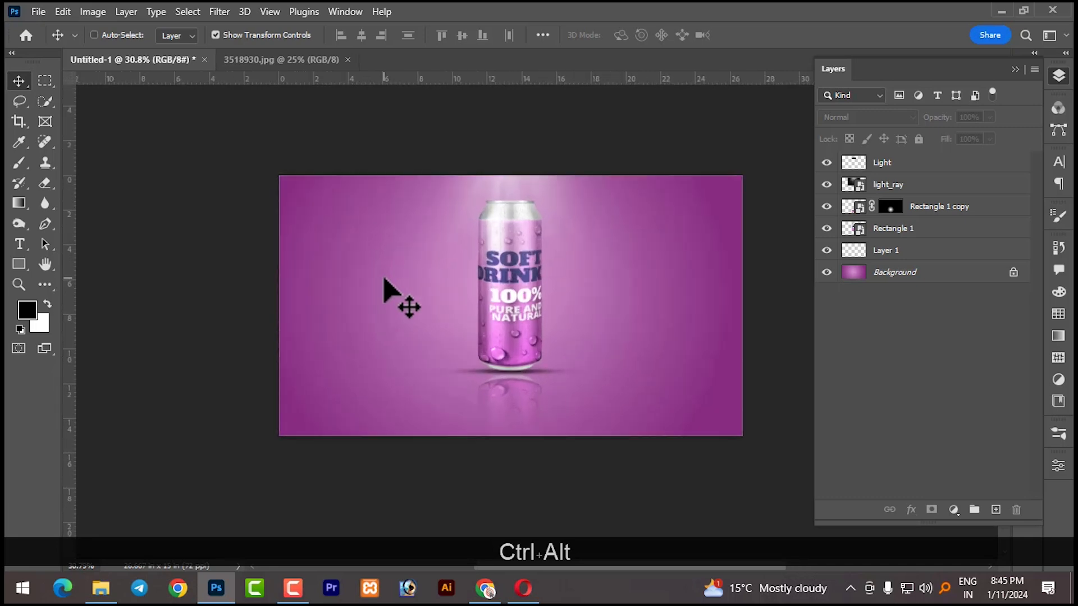